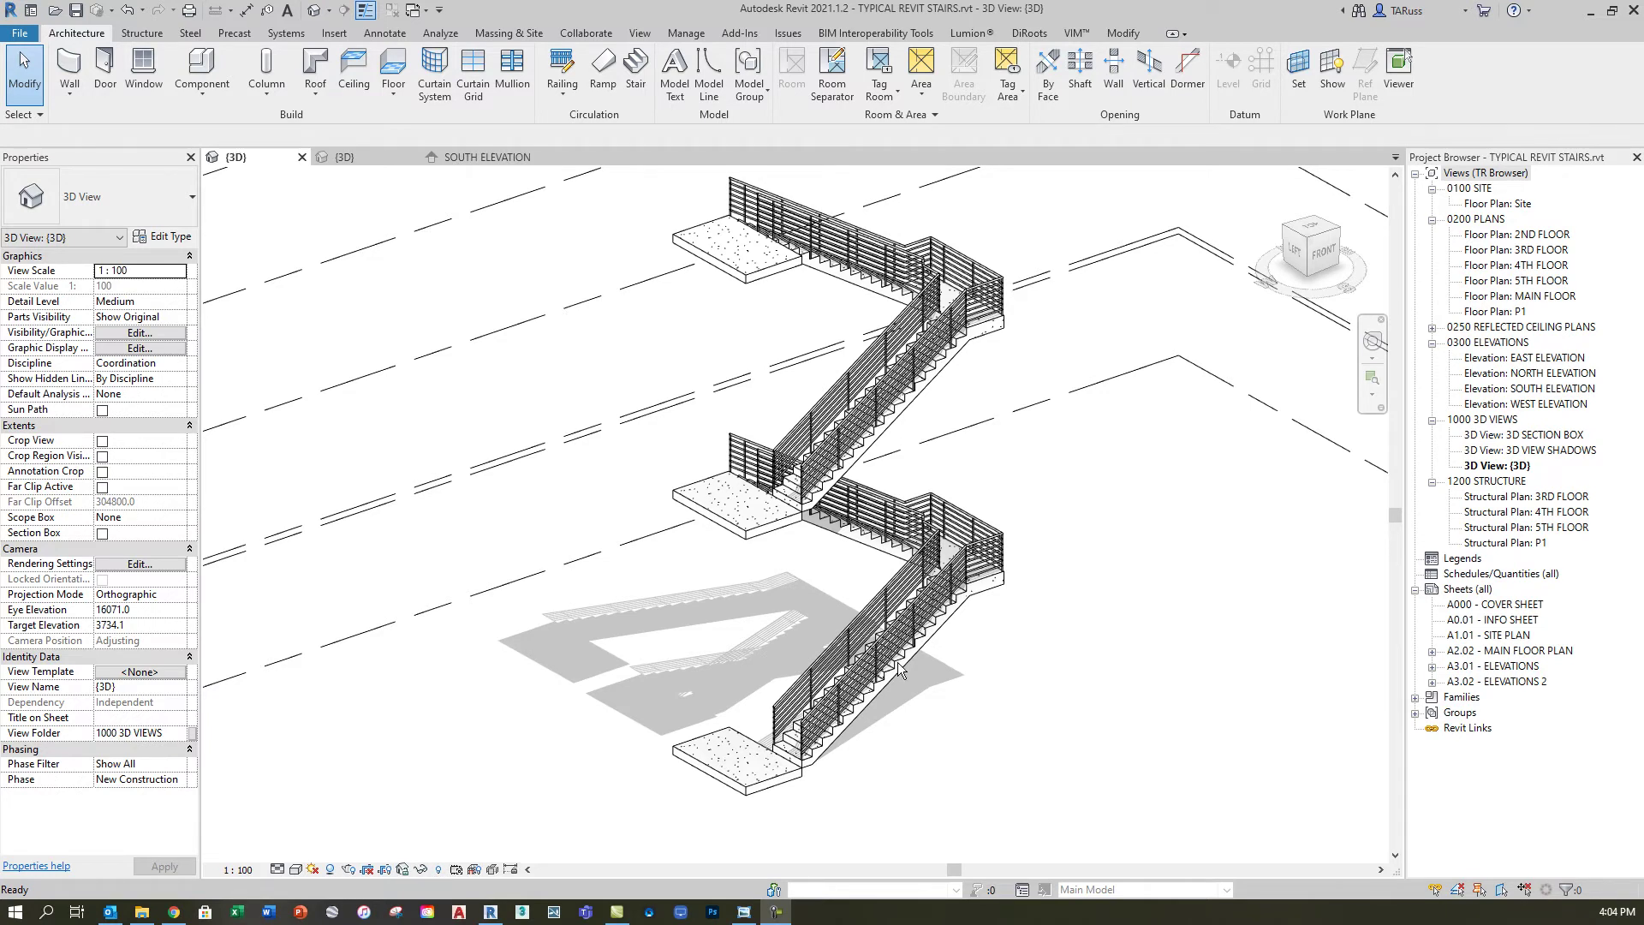
Orbit and zoom around the sectioned stair model to inspect it from several angles.
scroll(830, 766, up, 10)
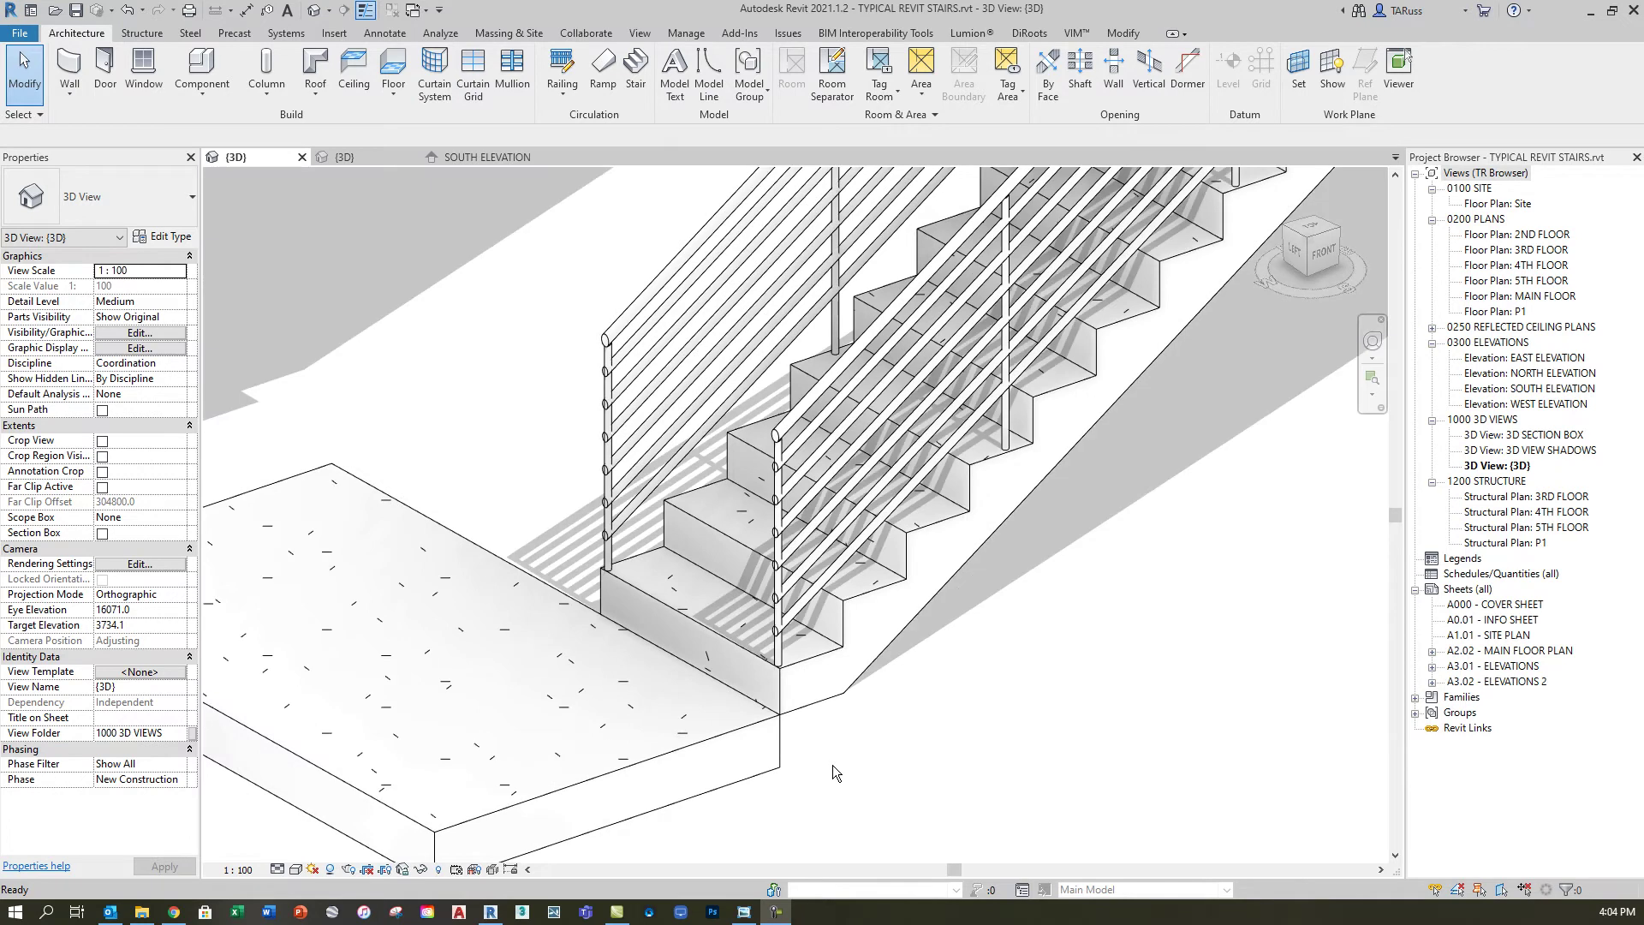
scroll(832, 764, down, 6)
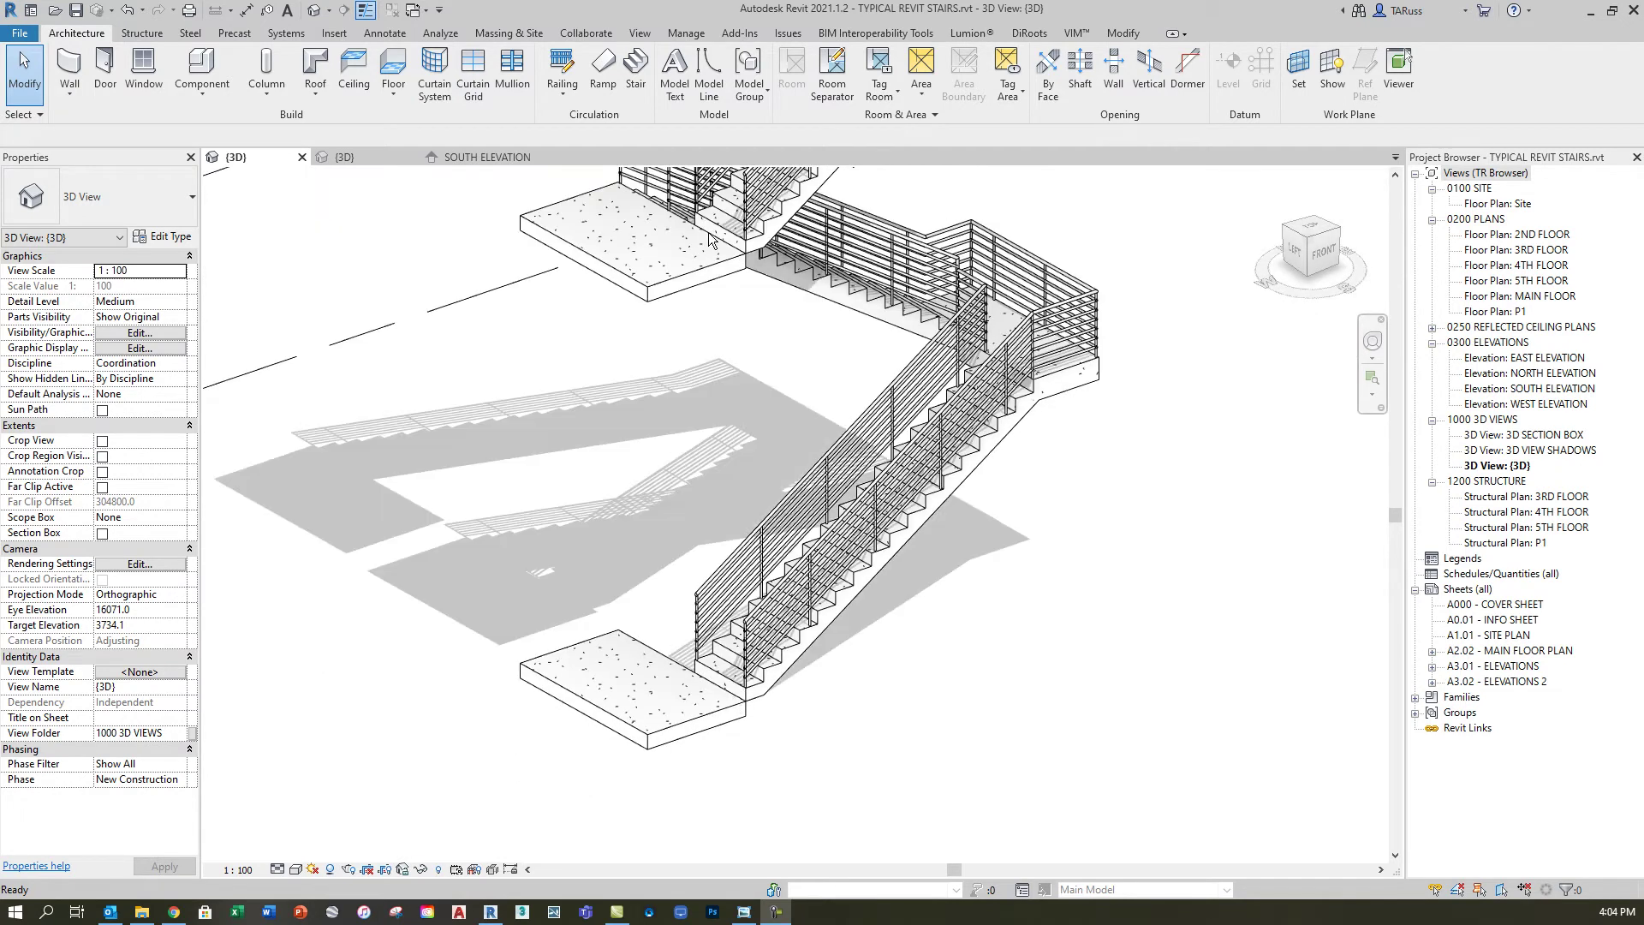
shift+middle_drag(754, 399, 758, 562)
scroll(753, 575, up, 8)
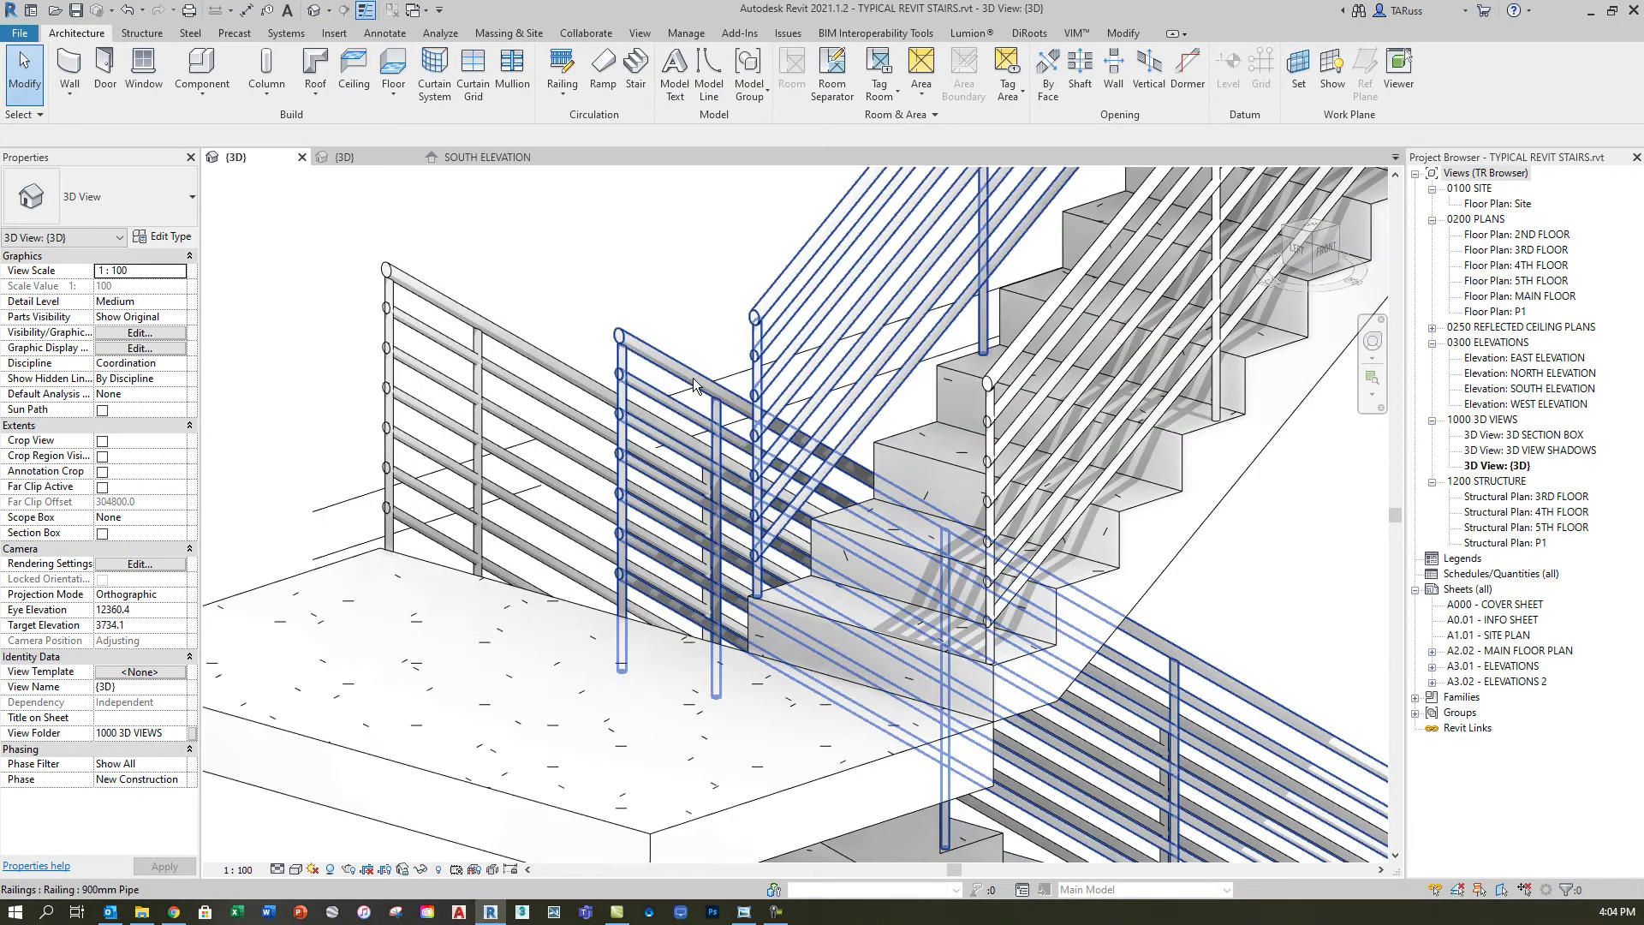
scroll(724, 359, down, 8)
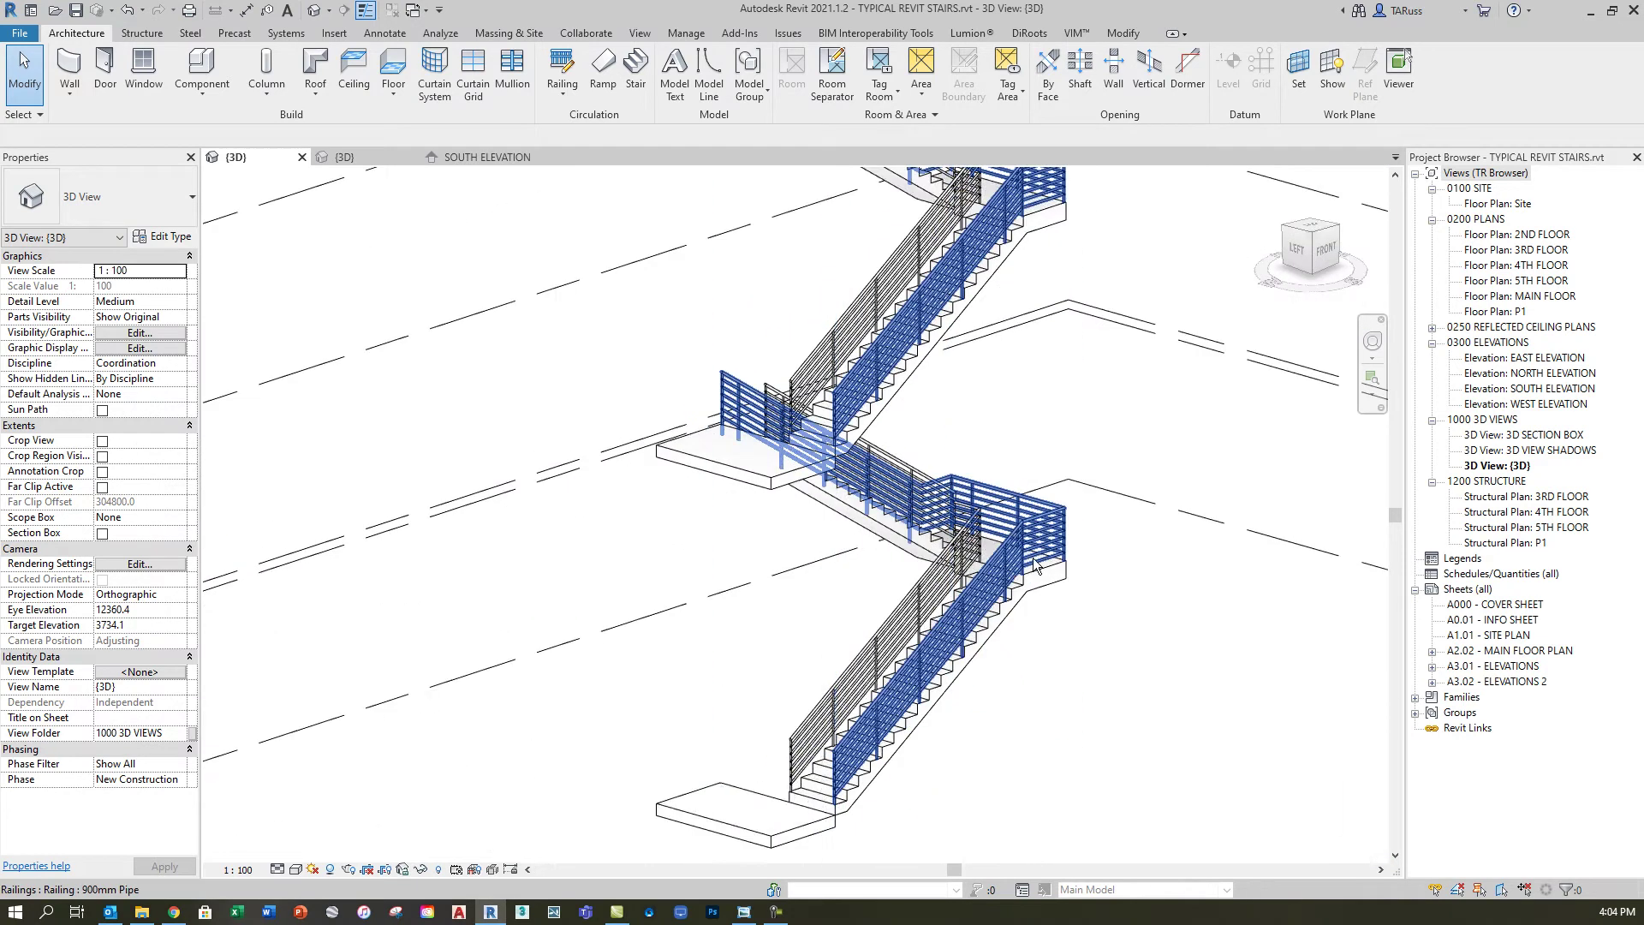
shift+middle_drag(771, 599, 962, 576)
scroll(967, 514, up, 4)
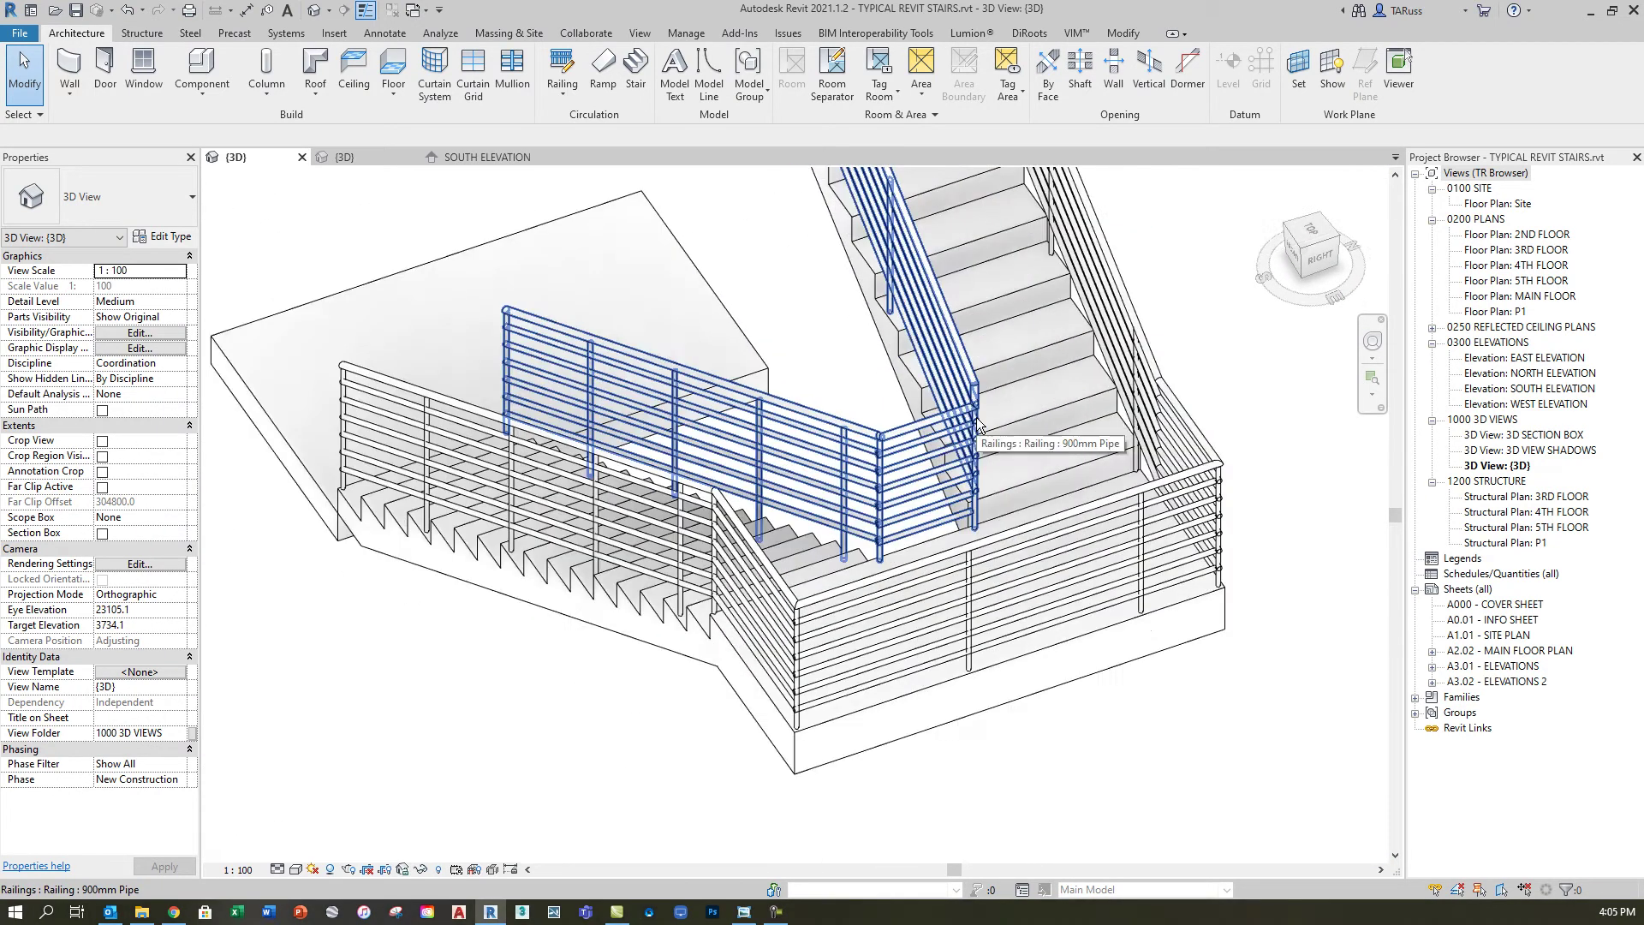
scroll(870, 428, up, 6)
scroll(828, 470, up, 1)
scroll(841, 467, down, 10)
shift+middle_drag(882, 513, 671, 405)
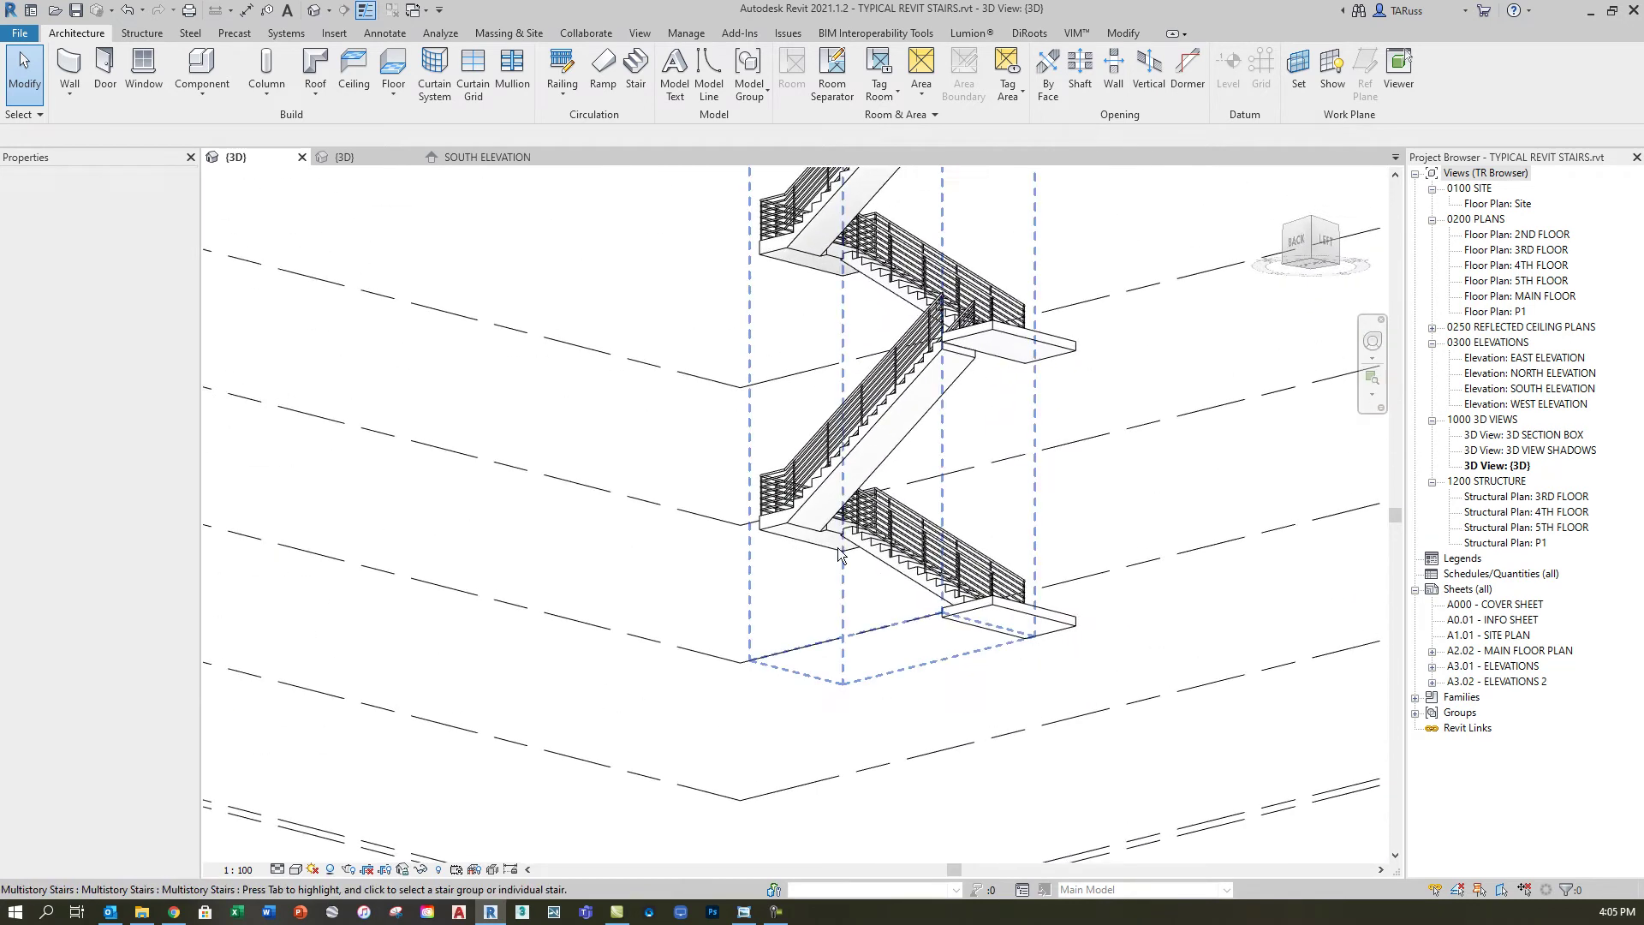
scroll(856, 530, up, 5)
scroll(821, 480, down, 5)
mouse_move(820, 481)
shift+middle_down()
mouse_move(719, 554)
mouse_move(591, 714)
mouse_move(686, 587)
mouse_move(804, 500)
shift+middle_up()
scroll(705, 476, up, 3)
scroll(705, 476, up, 2)
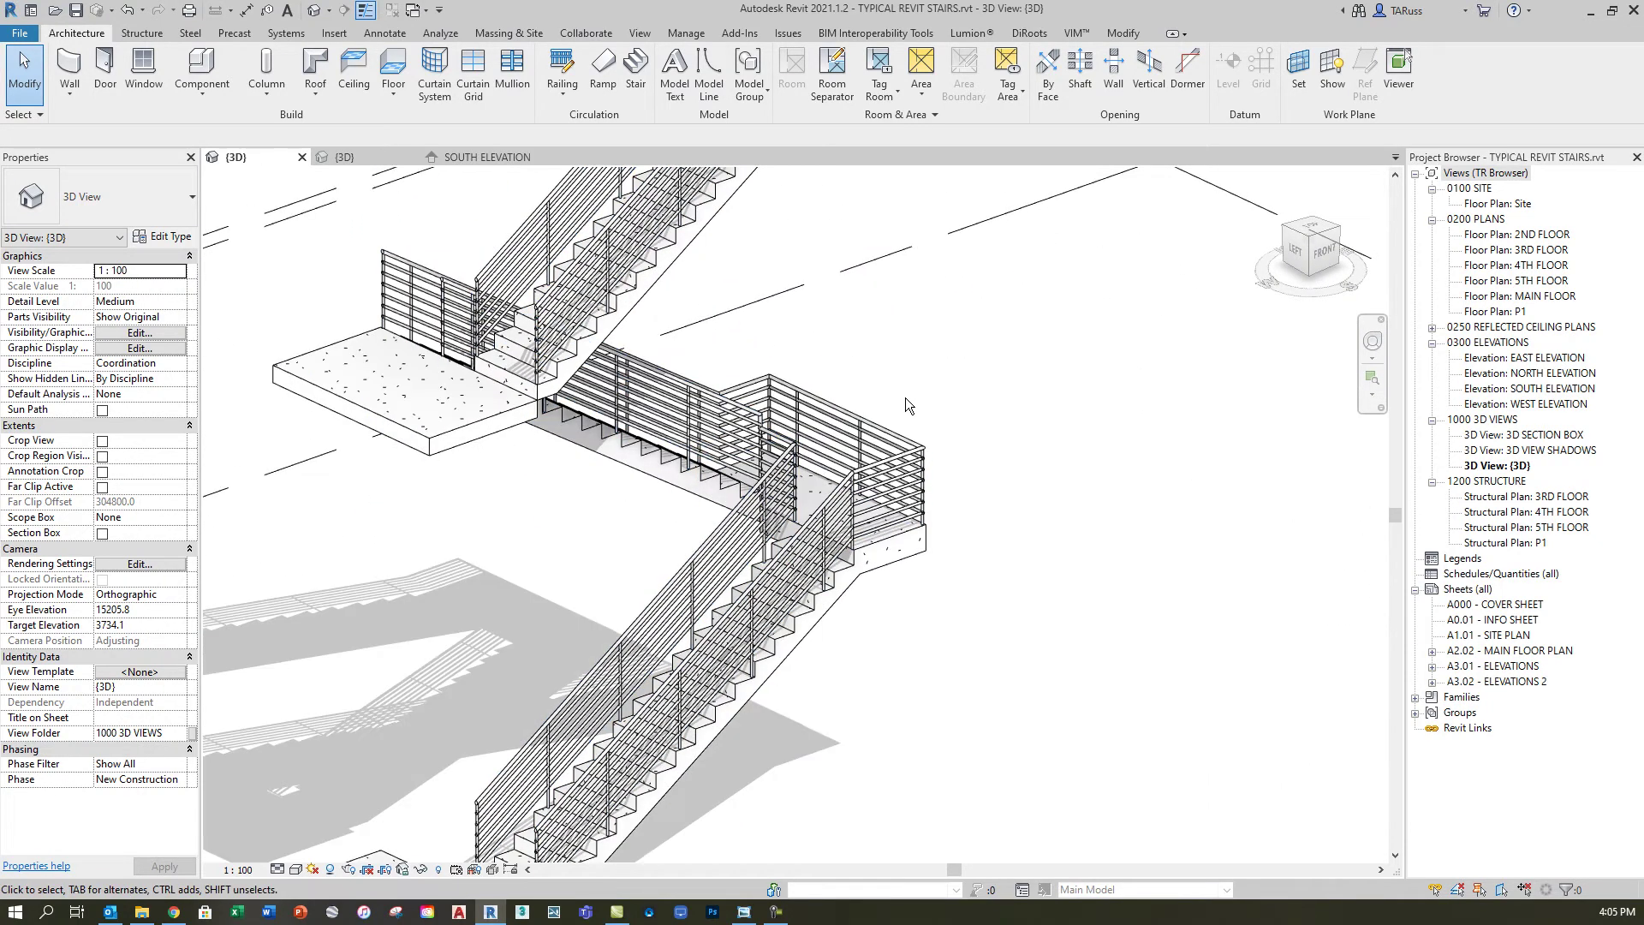
Switch to the finished stairs 3D view without saving and orbit the colour-shaded stair tower.
click(389, 161)
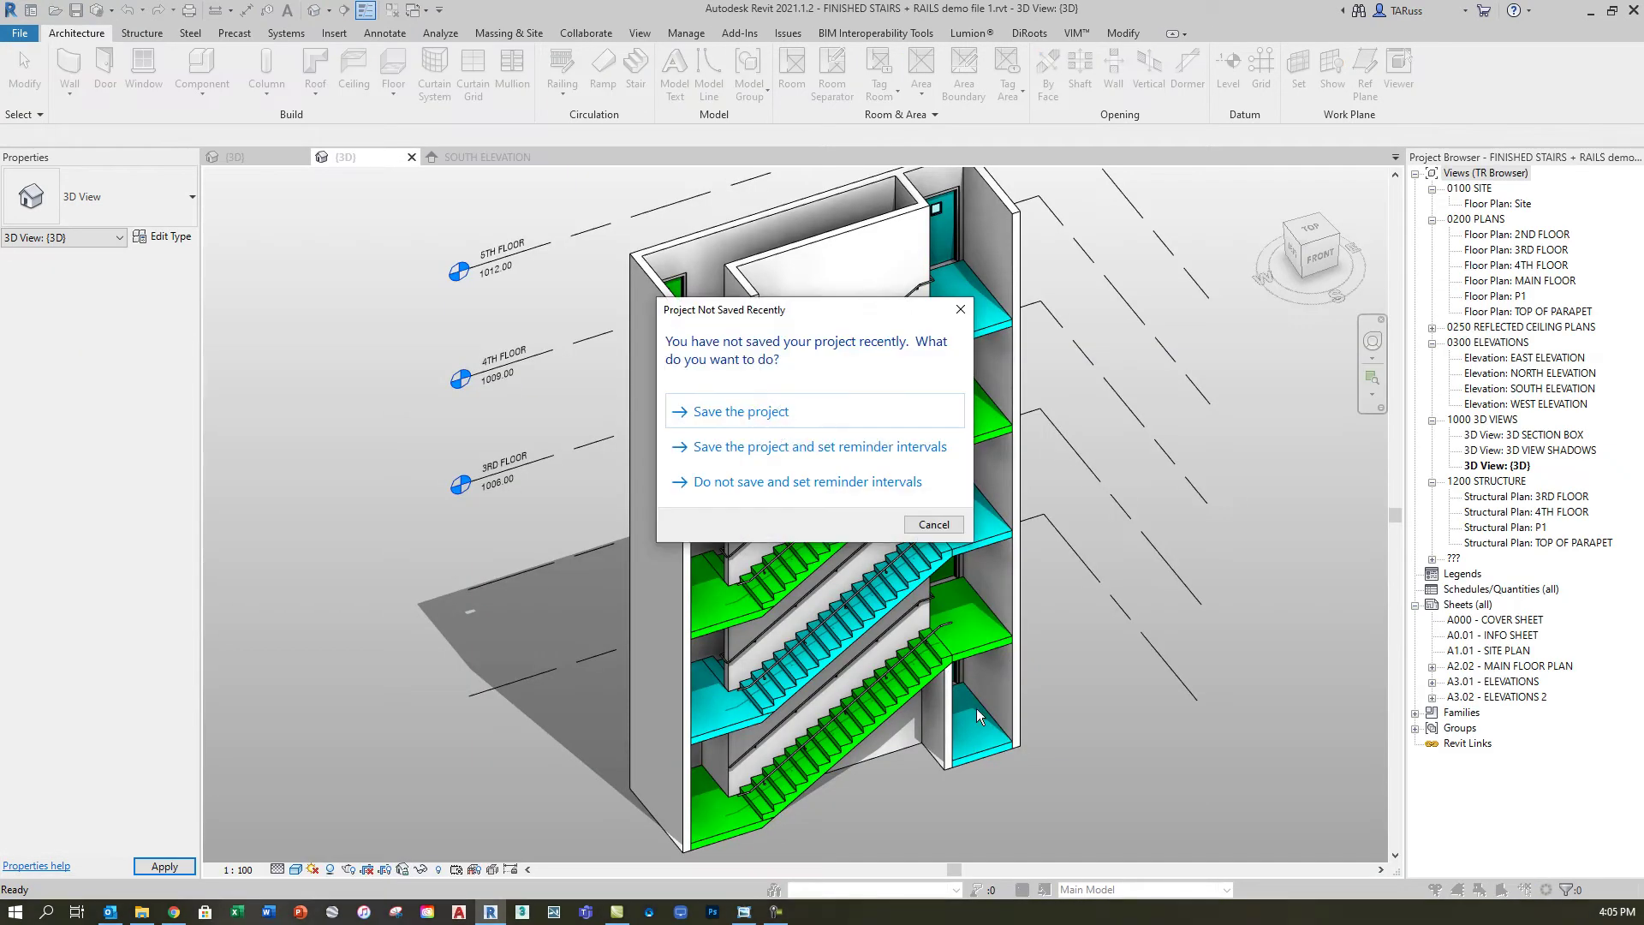
click(933, 524)
shift+middle_drag(923, 524, 827, 671)
scroll(826, 672, up, 8)
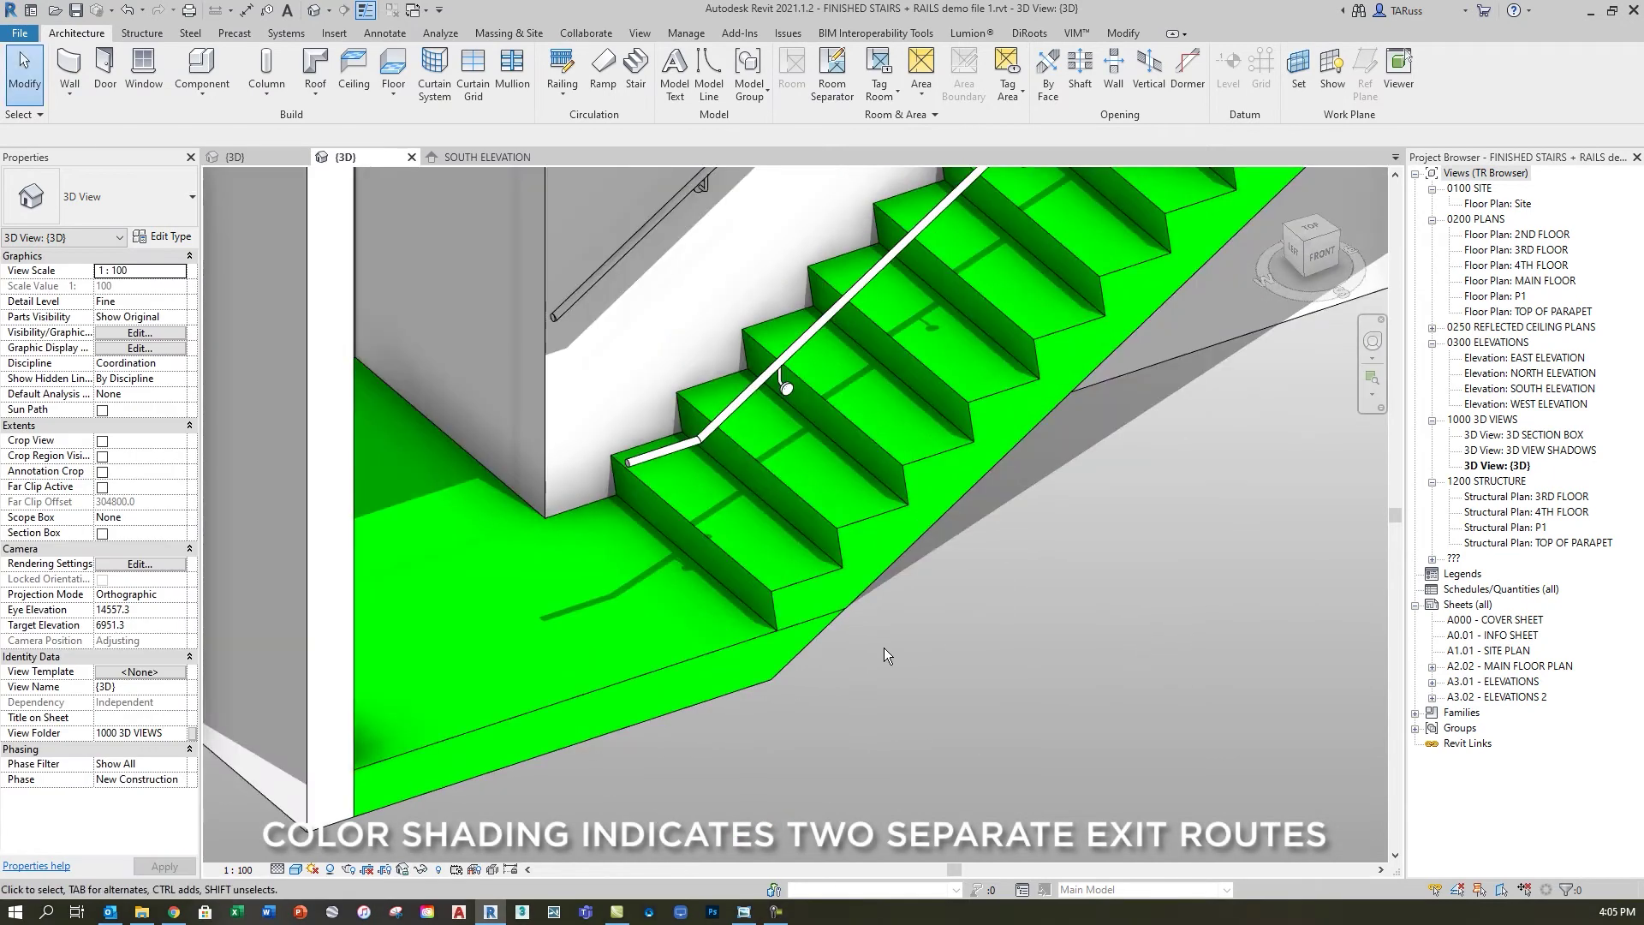
scroll(815, 709, down, 5)
scroll(913, 760, up, 3)
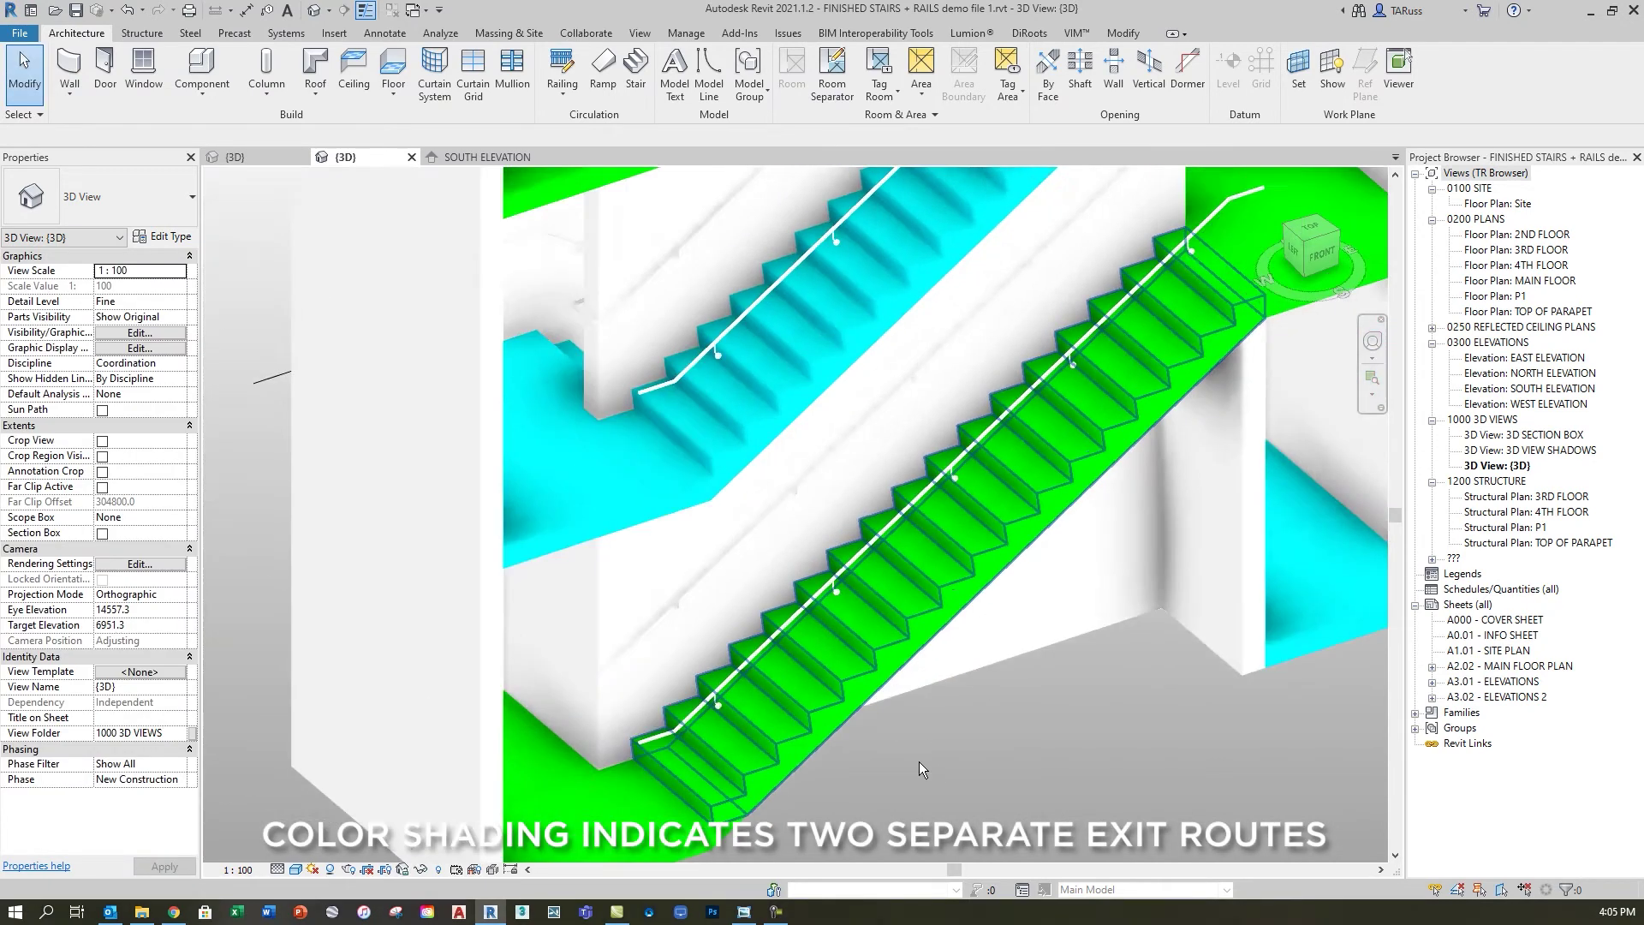
scroll(740, 570, up, 6)
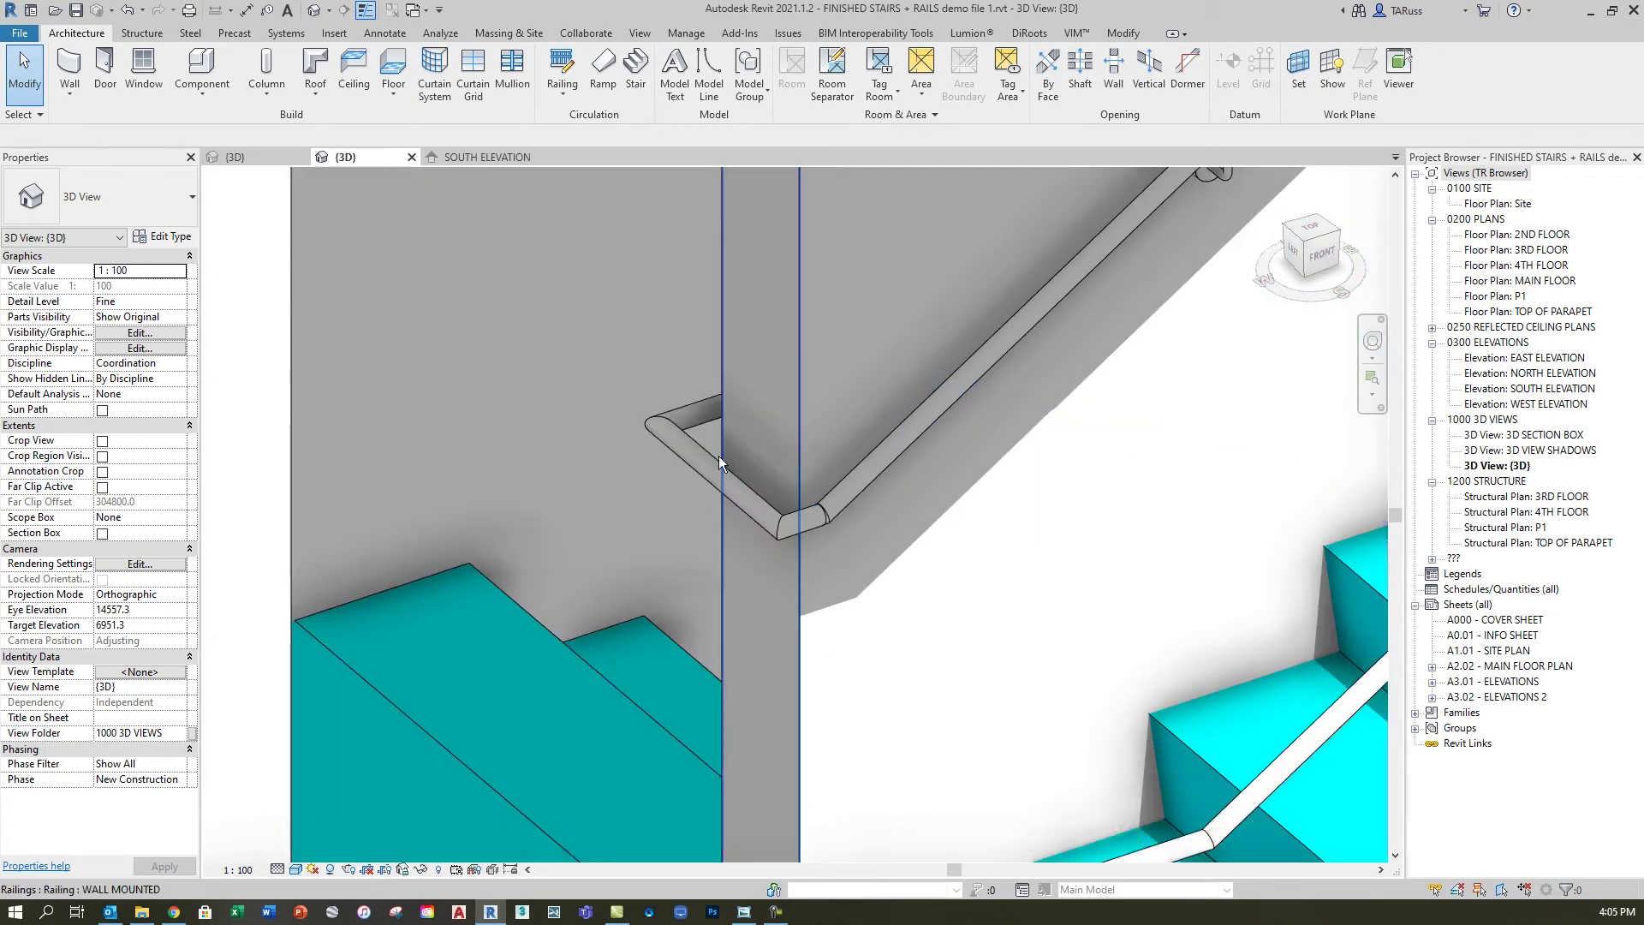
scroll(825, 568, down, 6)
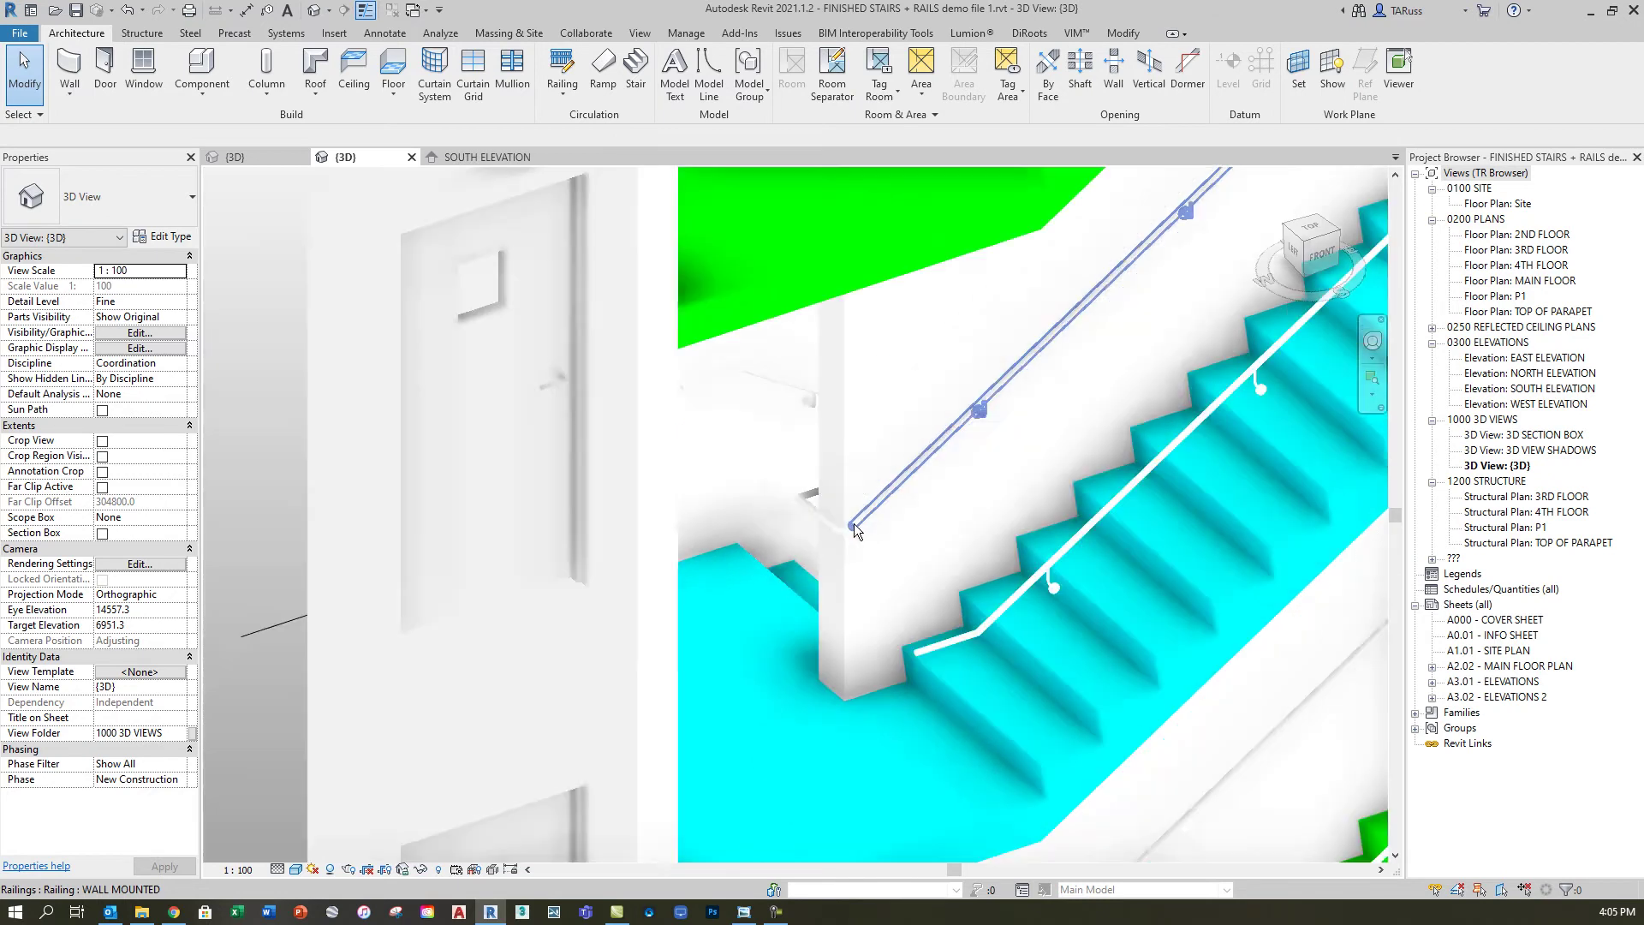
scroll(932, 606, down, 4)
Orbit and zoom in on the finished stair flights to inspect them.
shift+middle_drag(931, 606, 936, 593)
scroll(829, 524, down, 4)
scroll(828, 524, up, 3)
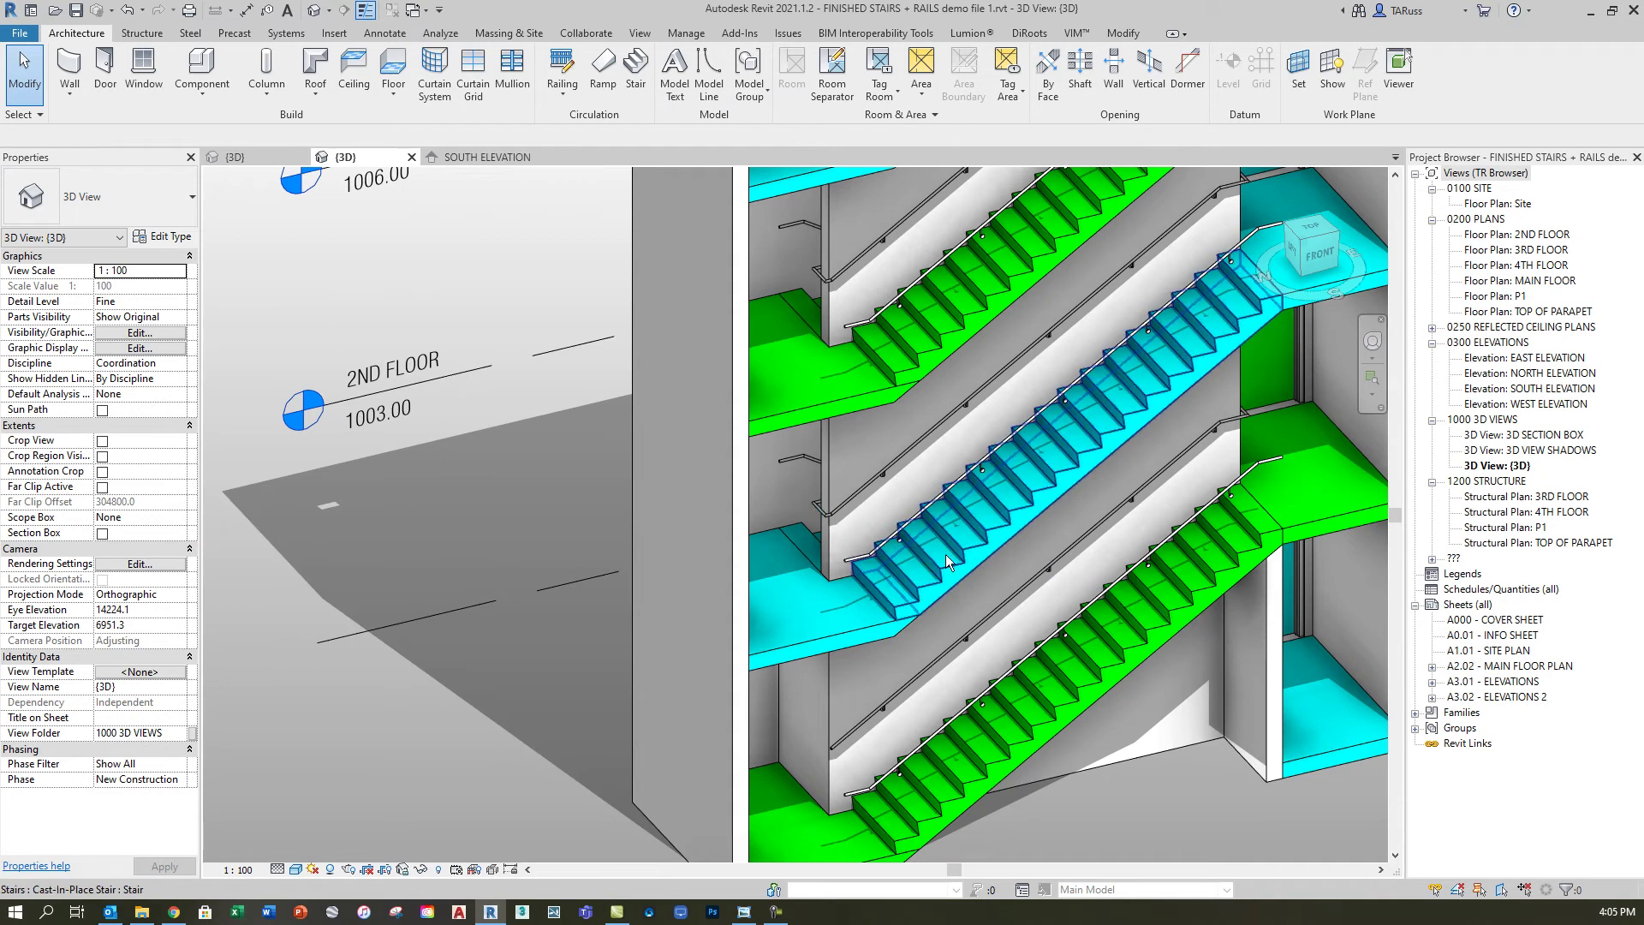
scroll(856, 553, up, 3)
scroll(857, 553, down, 4)
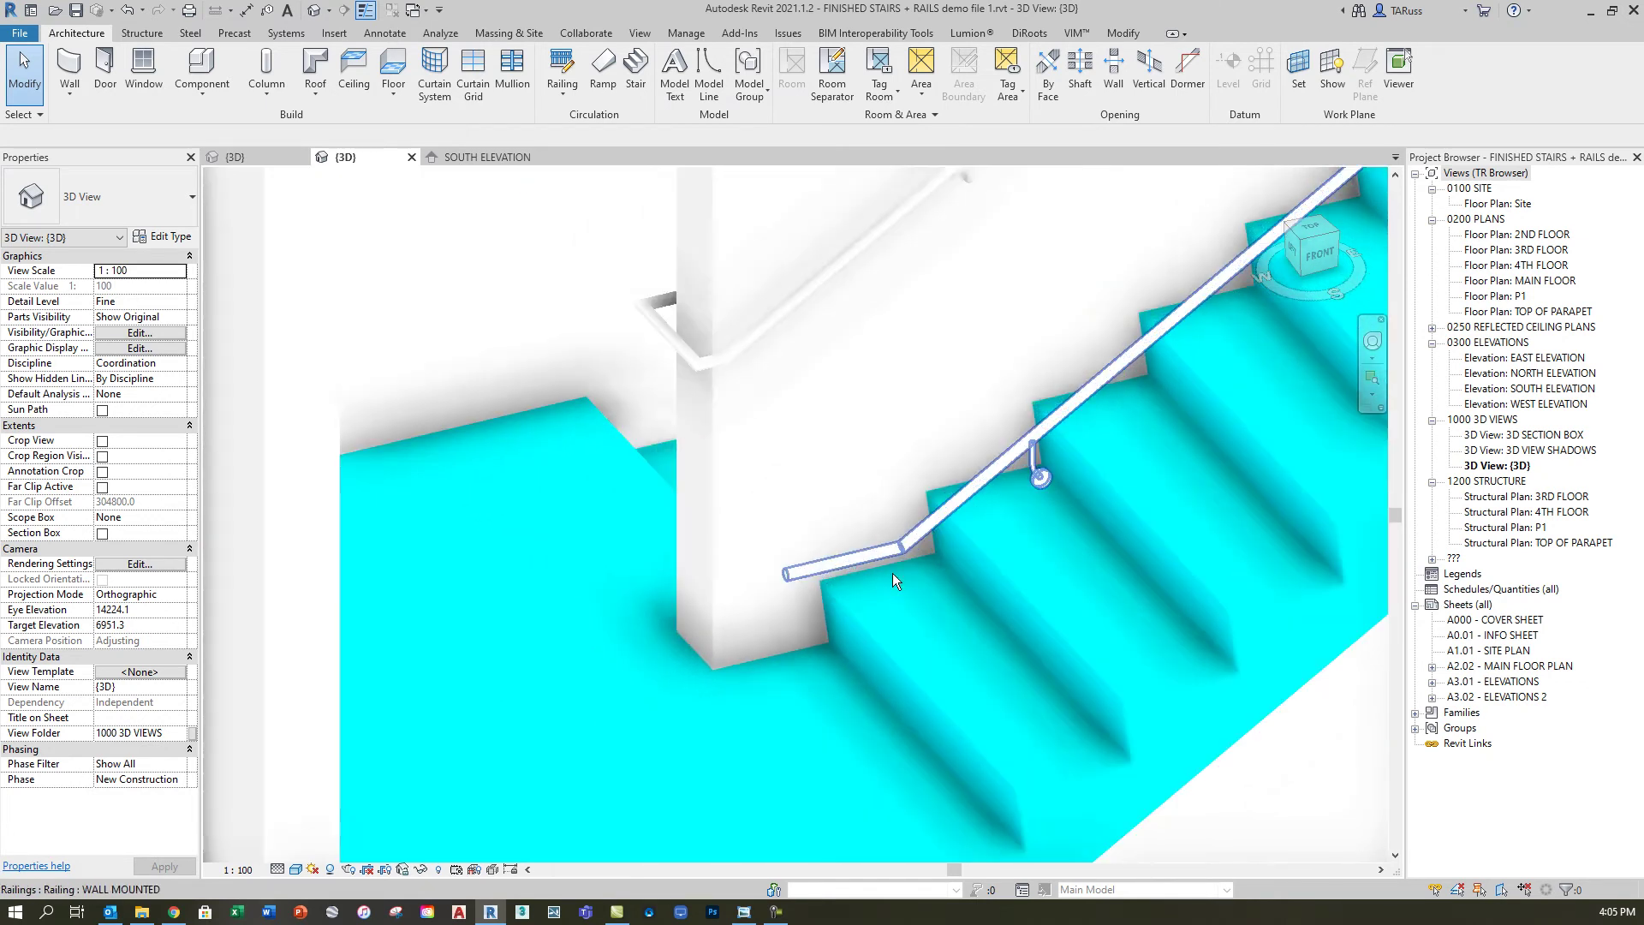
scroll(786, 595, down, 3)
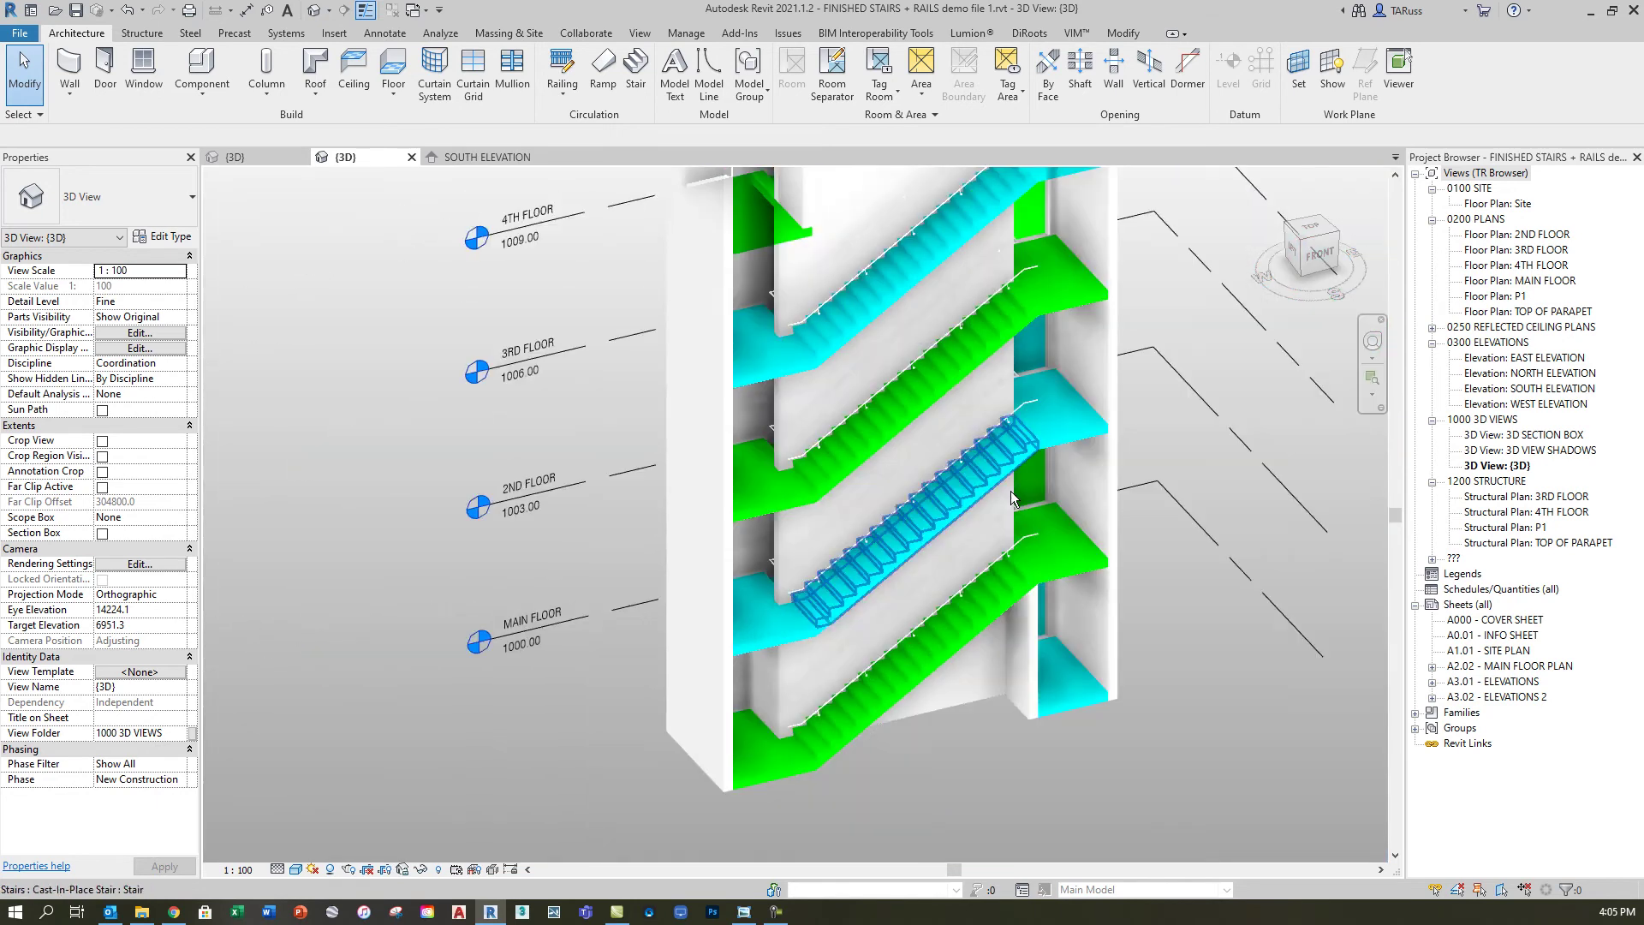
scroll(1034, 382, up, 5)
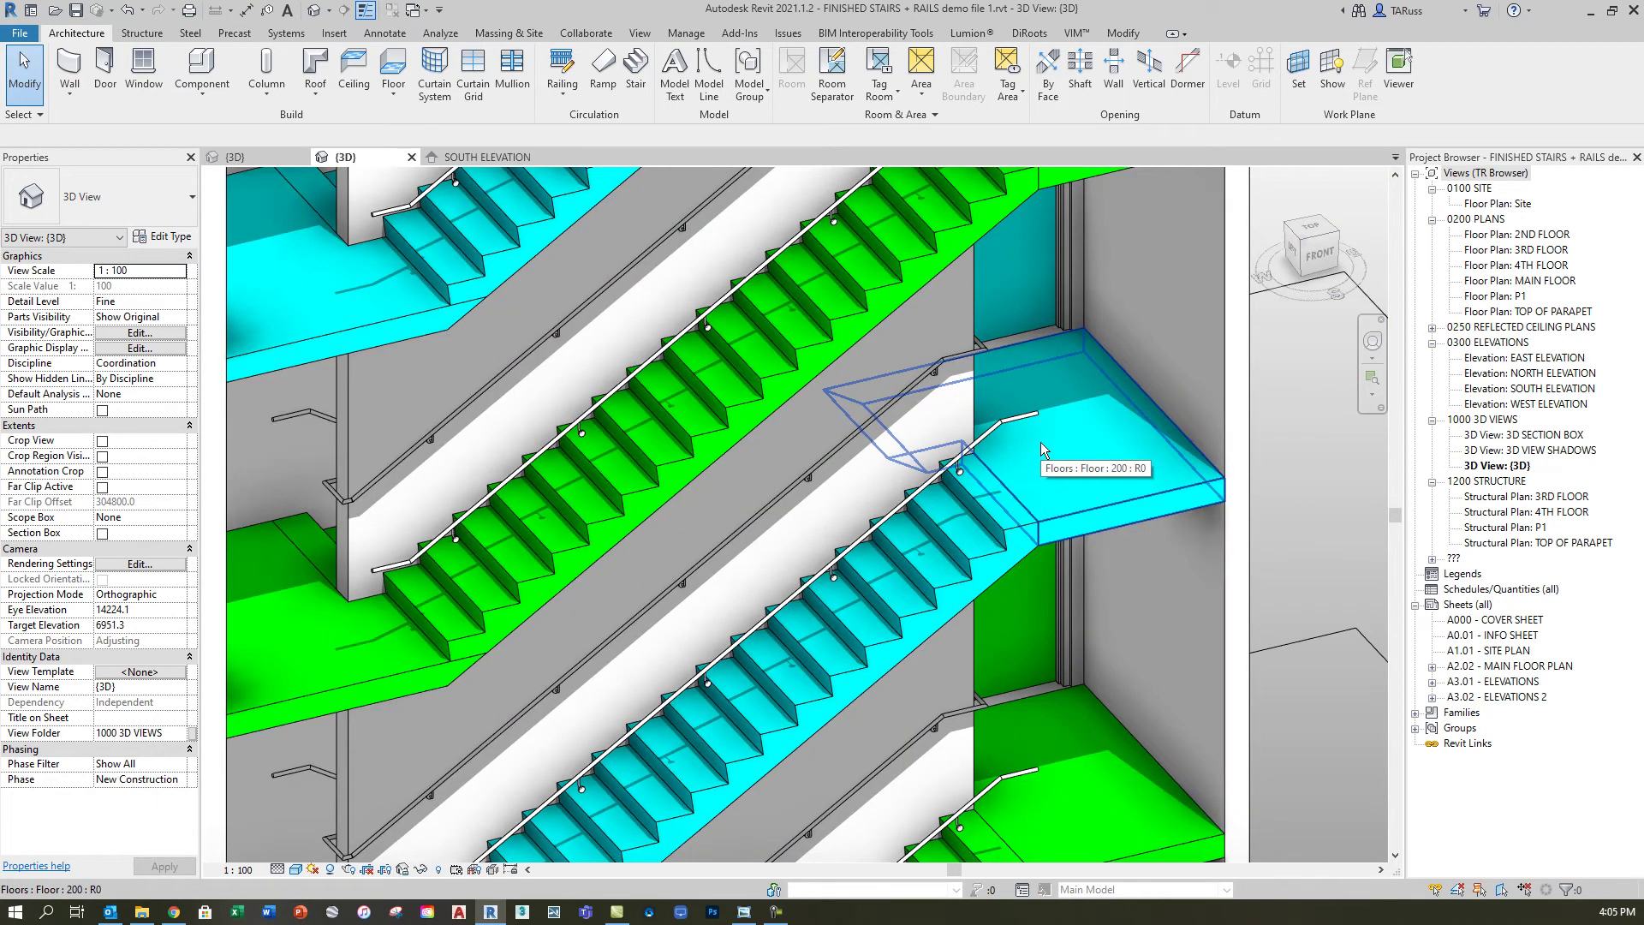
scroll(1017, 497, down, 5)
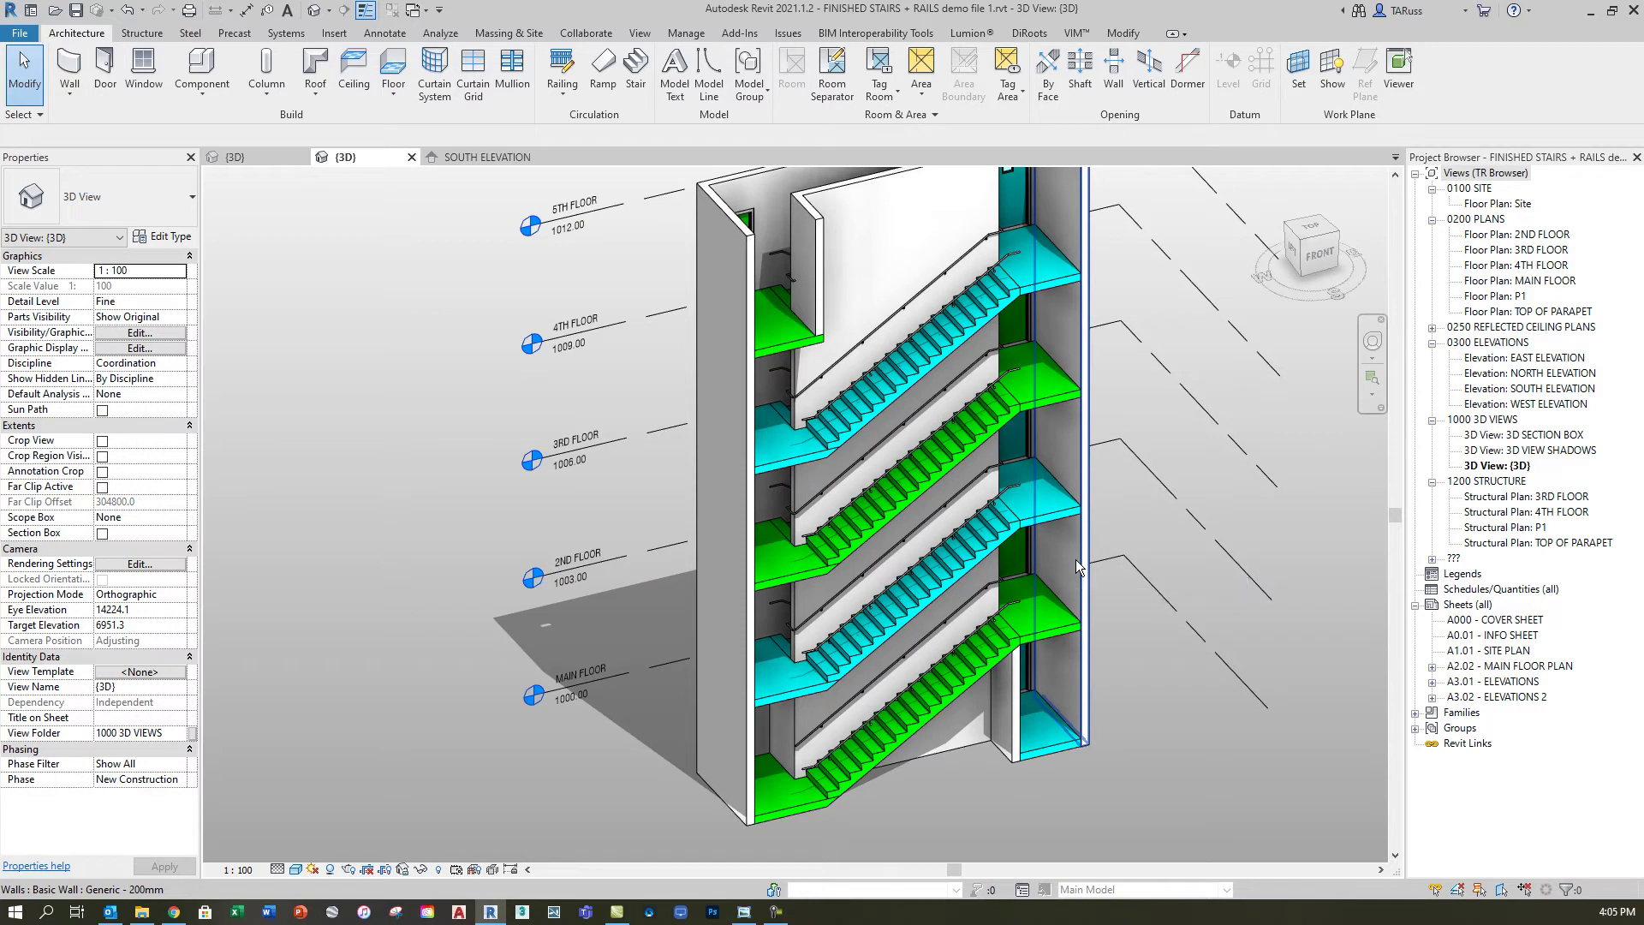
scroll(1076, 558, down, 1)
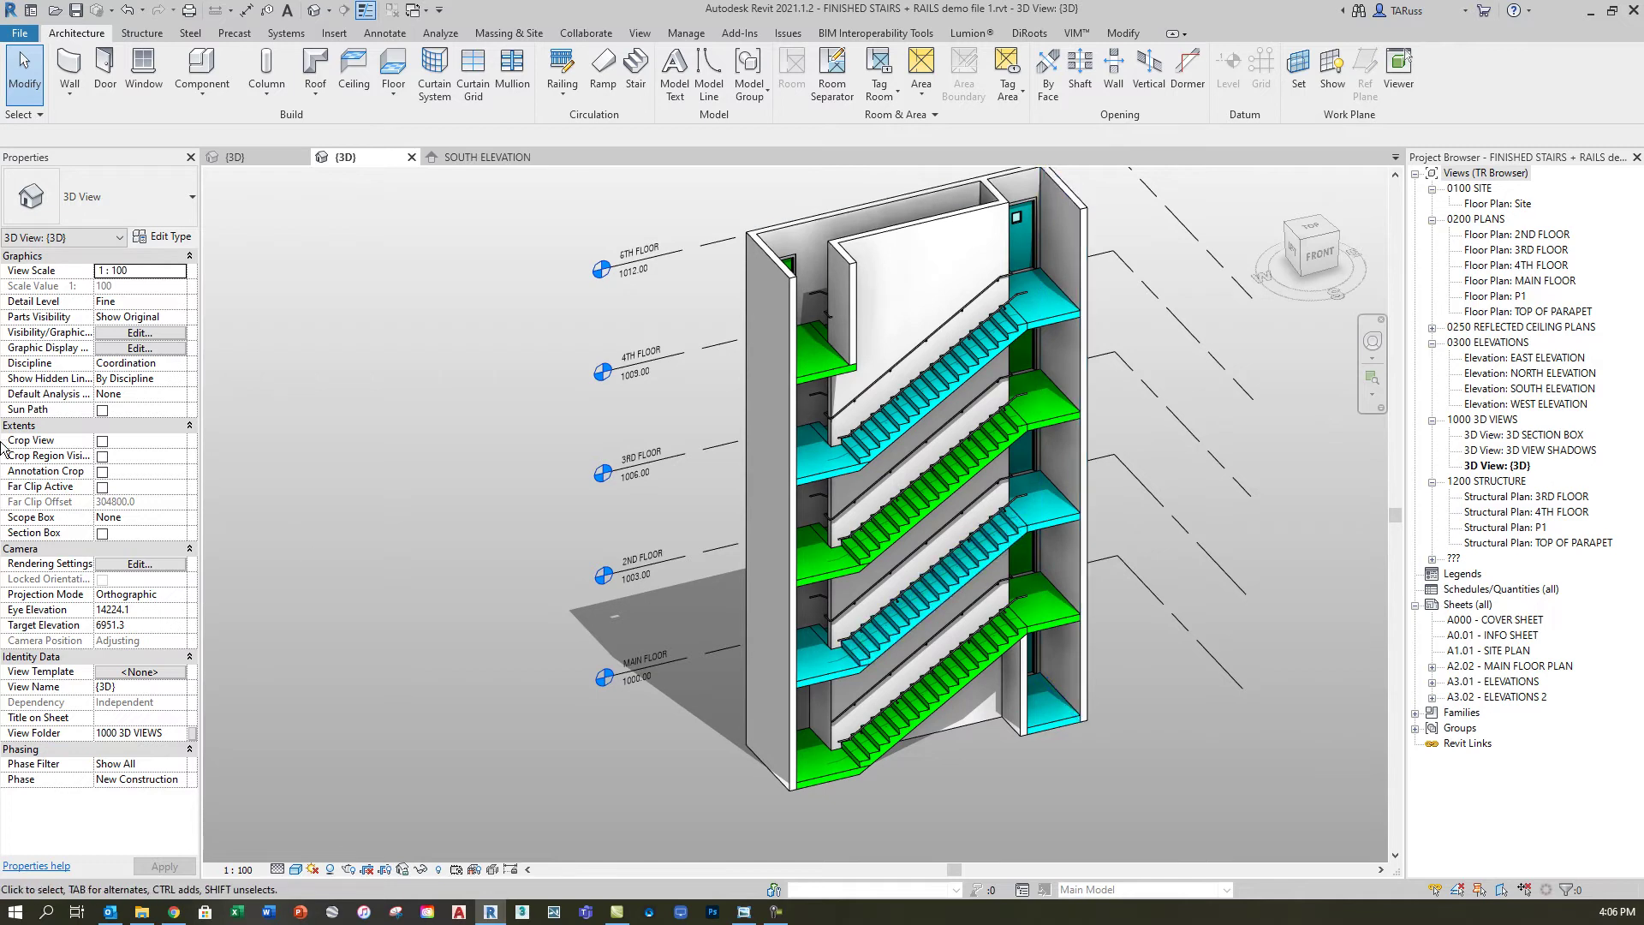
Open the south elevation view, then bring up the Manage ribbon settings.
click(493, 157)
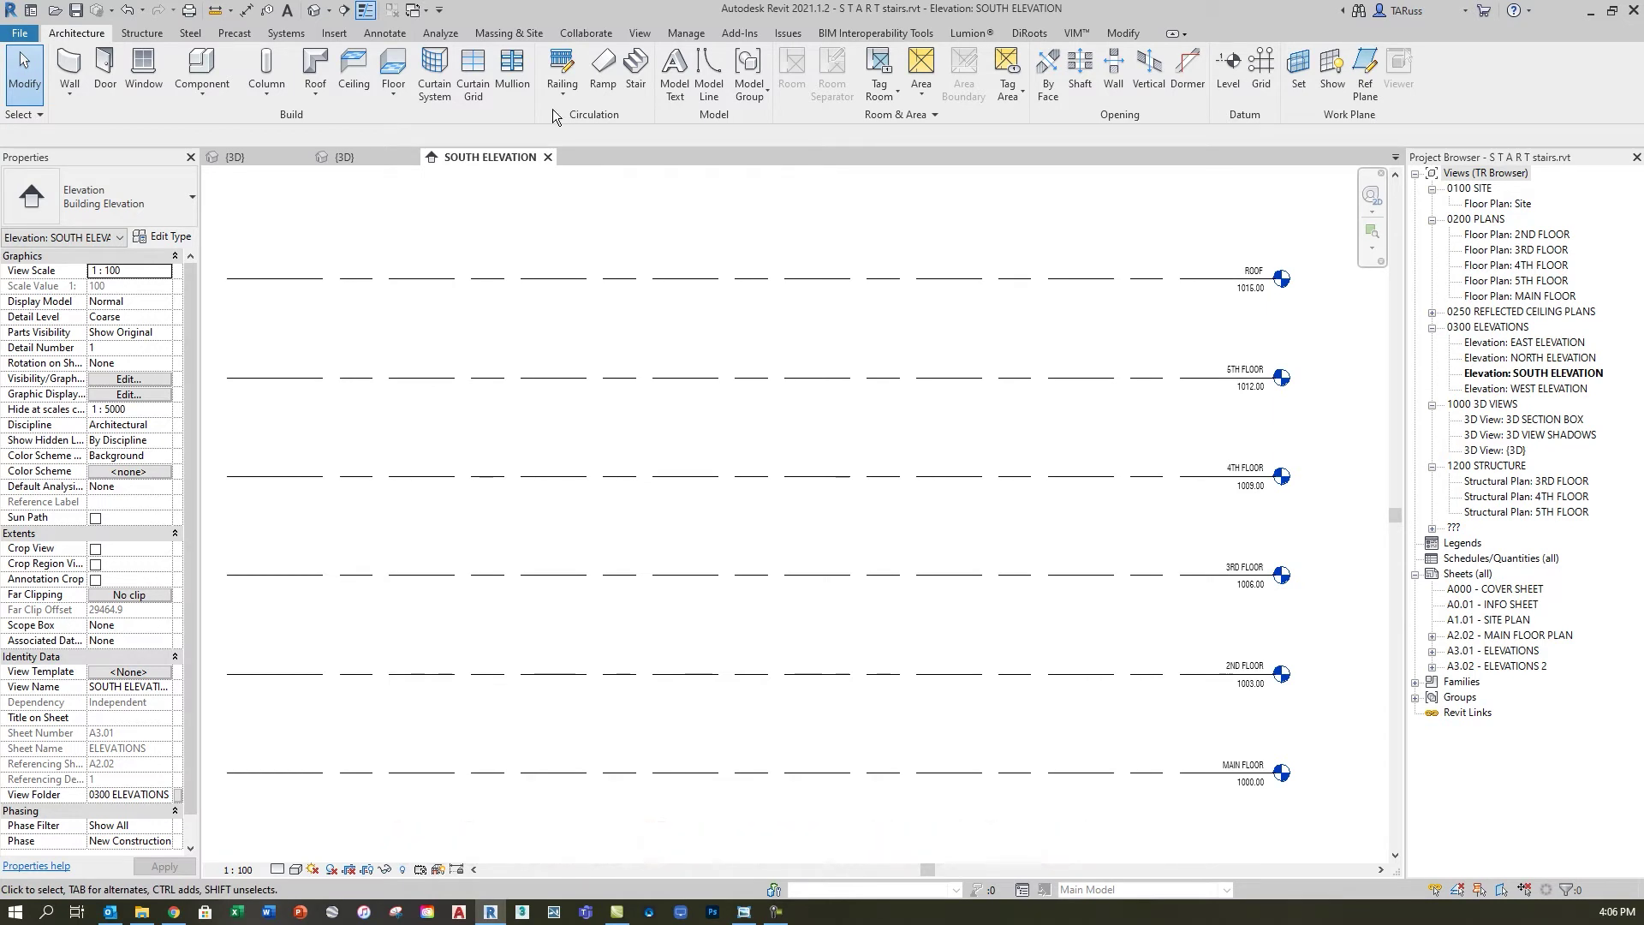
click(684, 33)
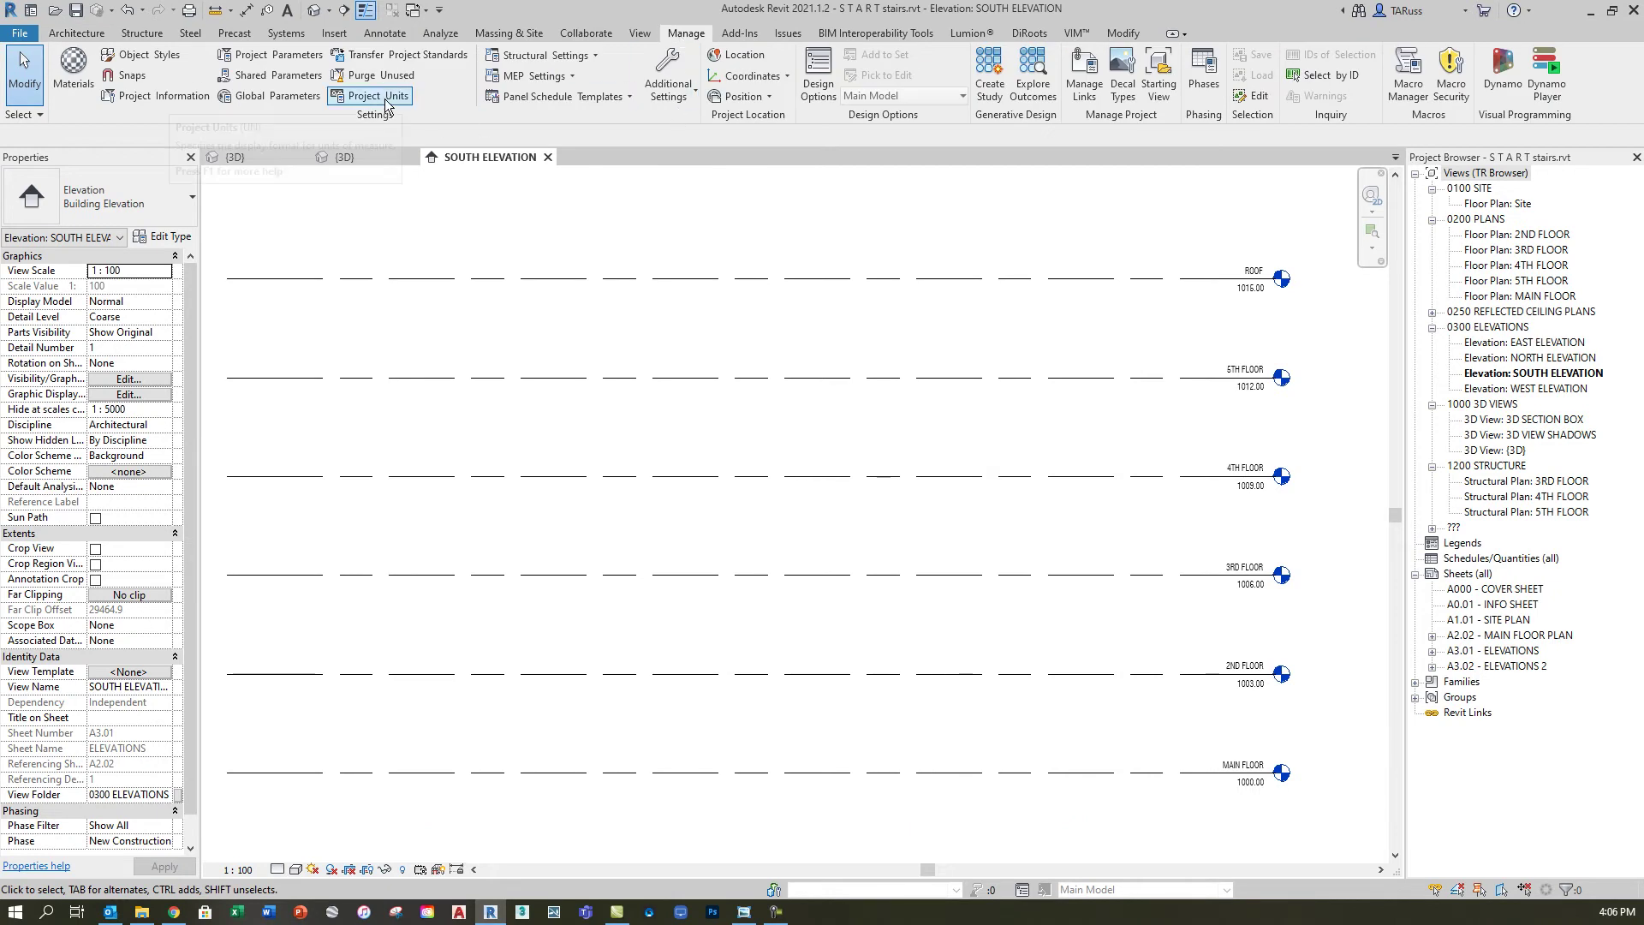
Set the project Length format to round to 2 decimal places and accept both dialogs.
click(384, 103)
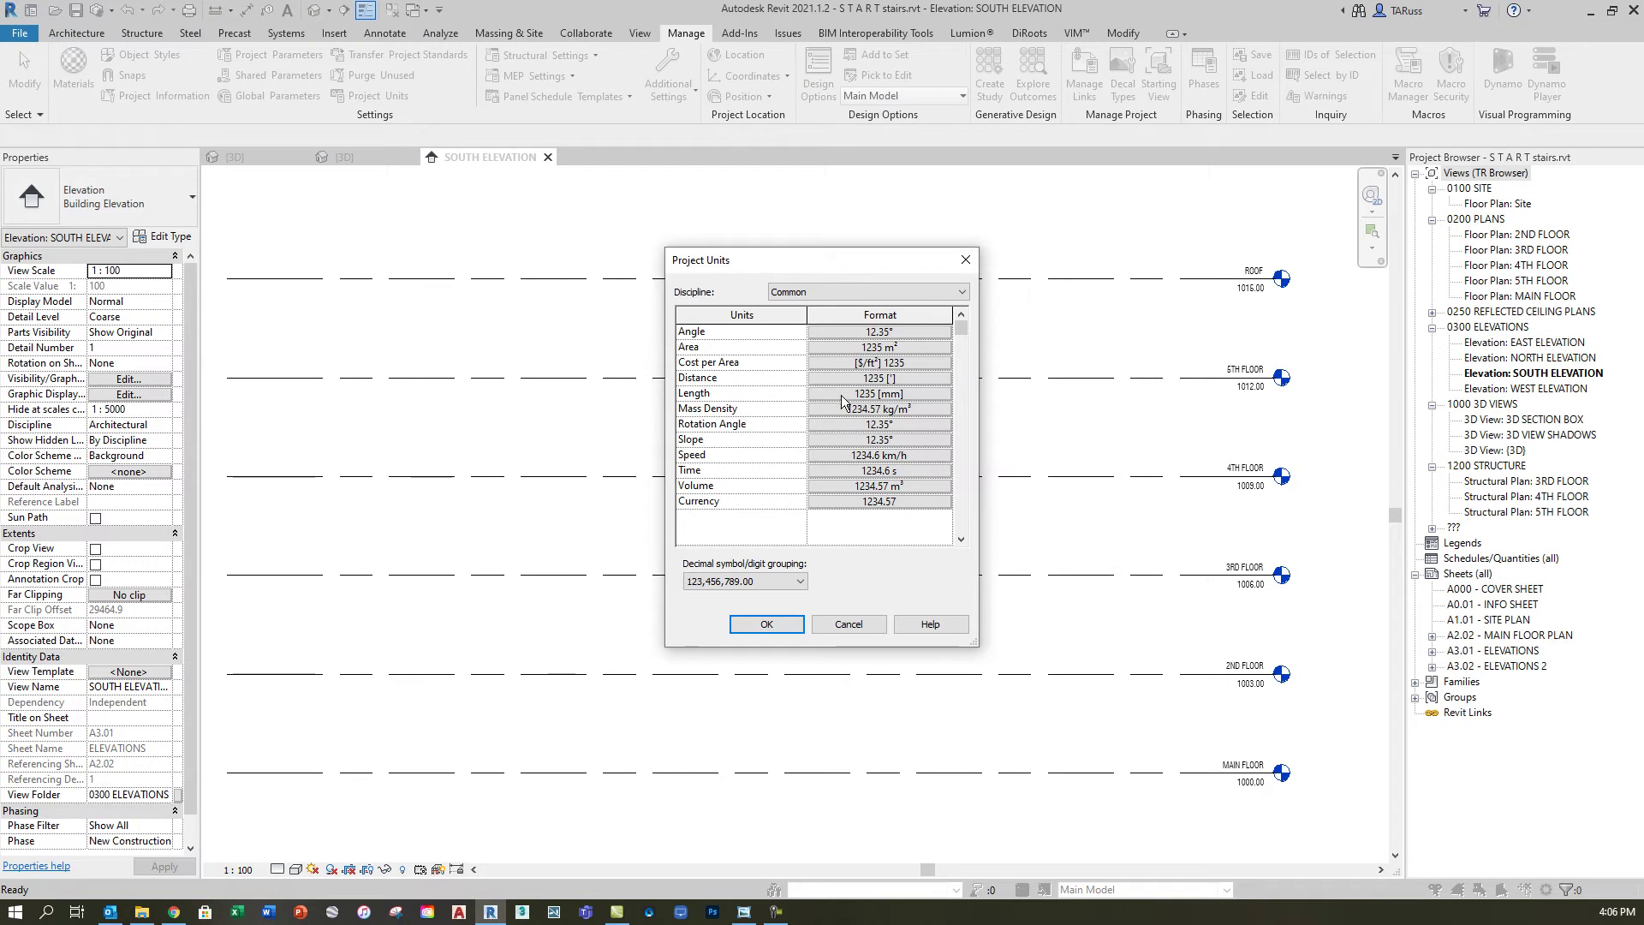
click(842, 400)
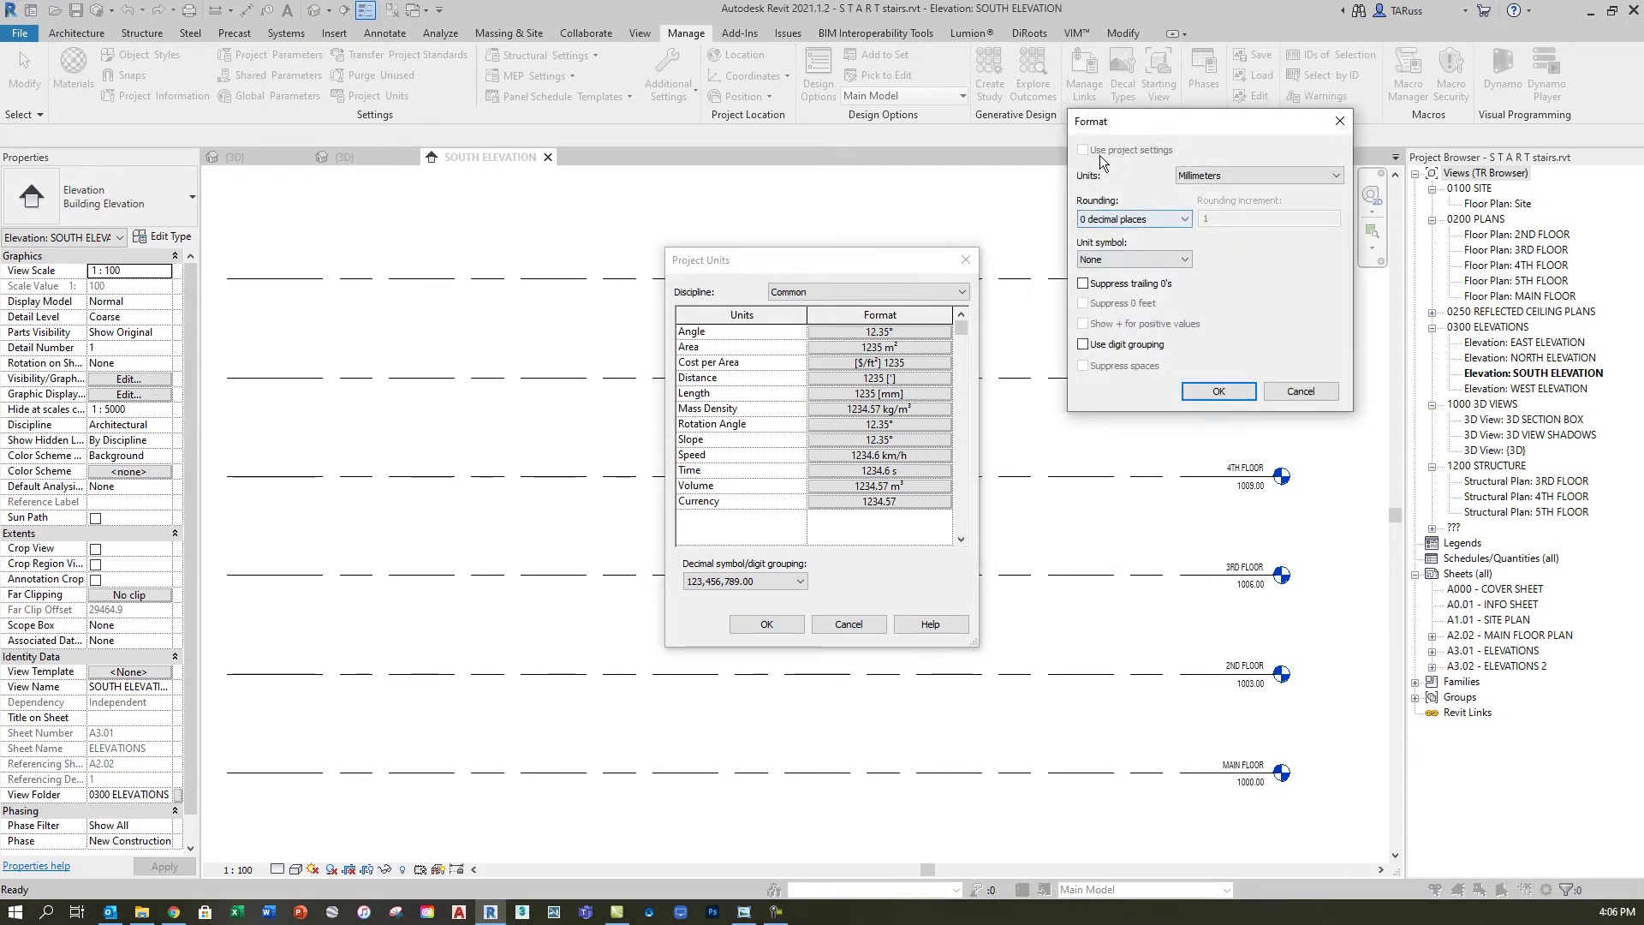
click(1101, 220)
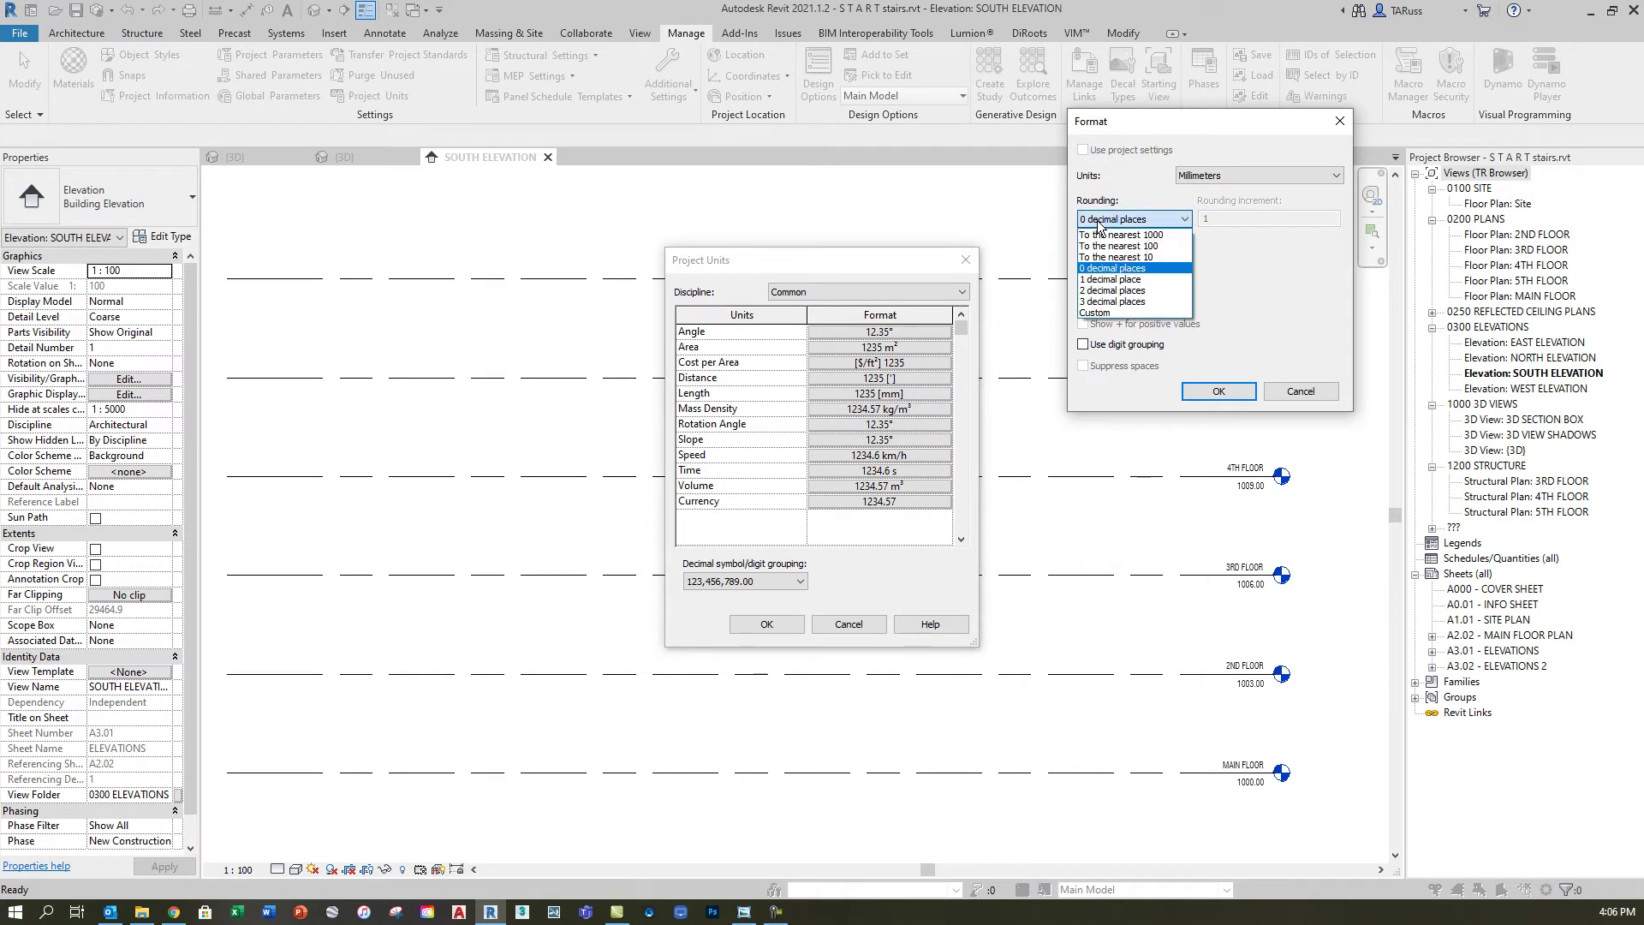
click(1095, 294)
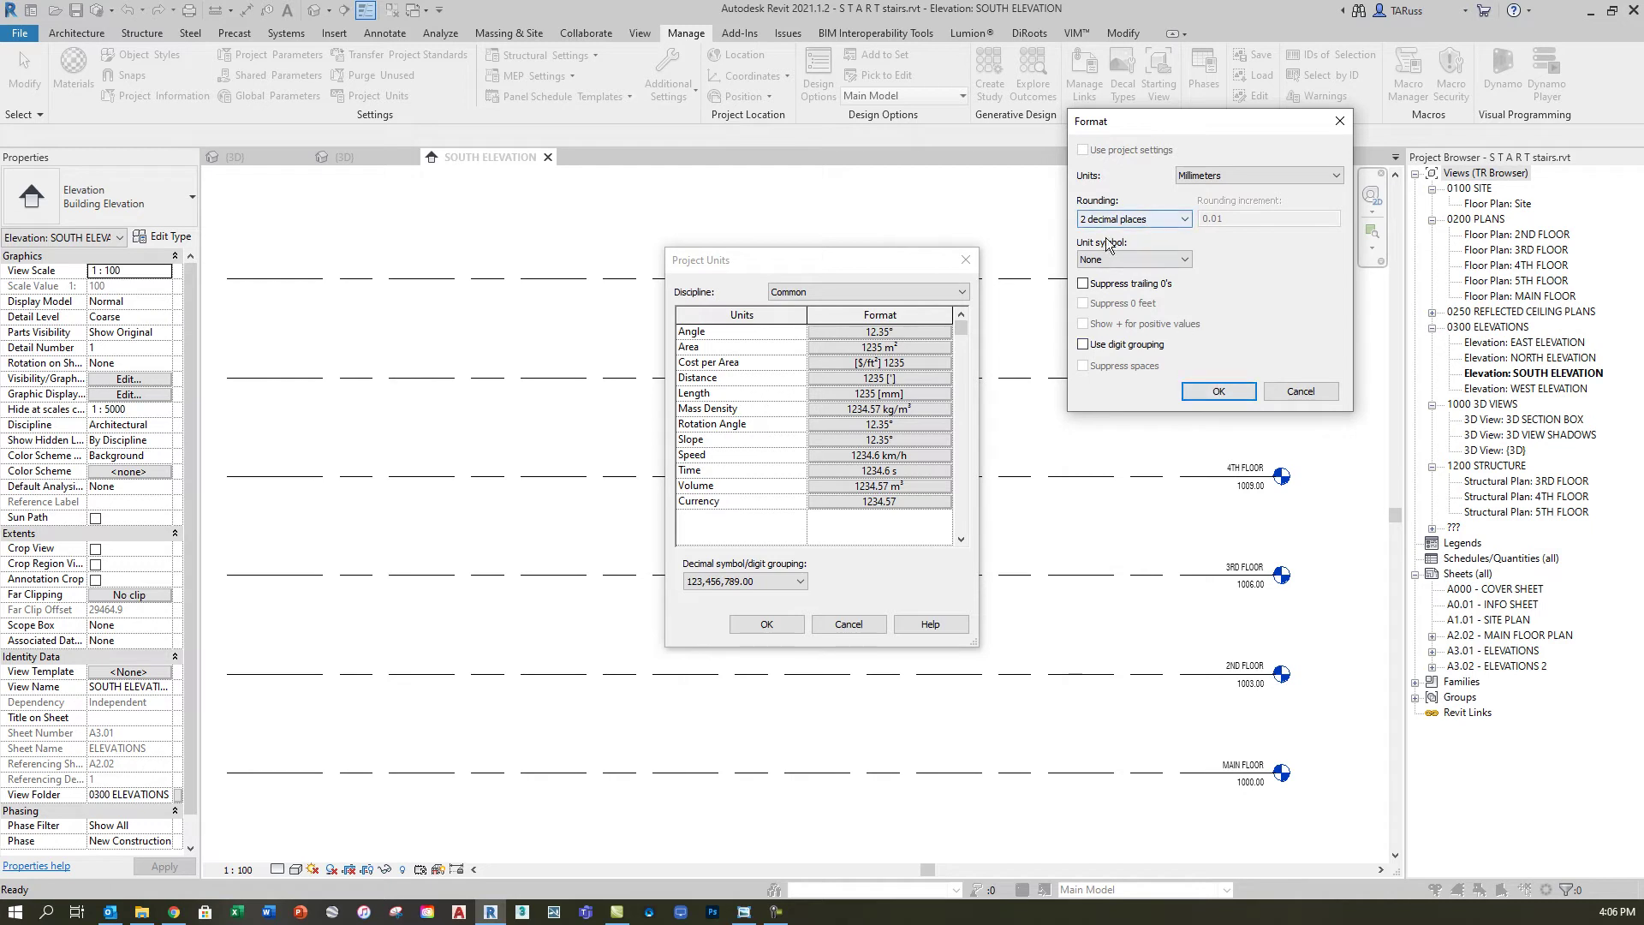
click(1203, 395)
click(766, 623)
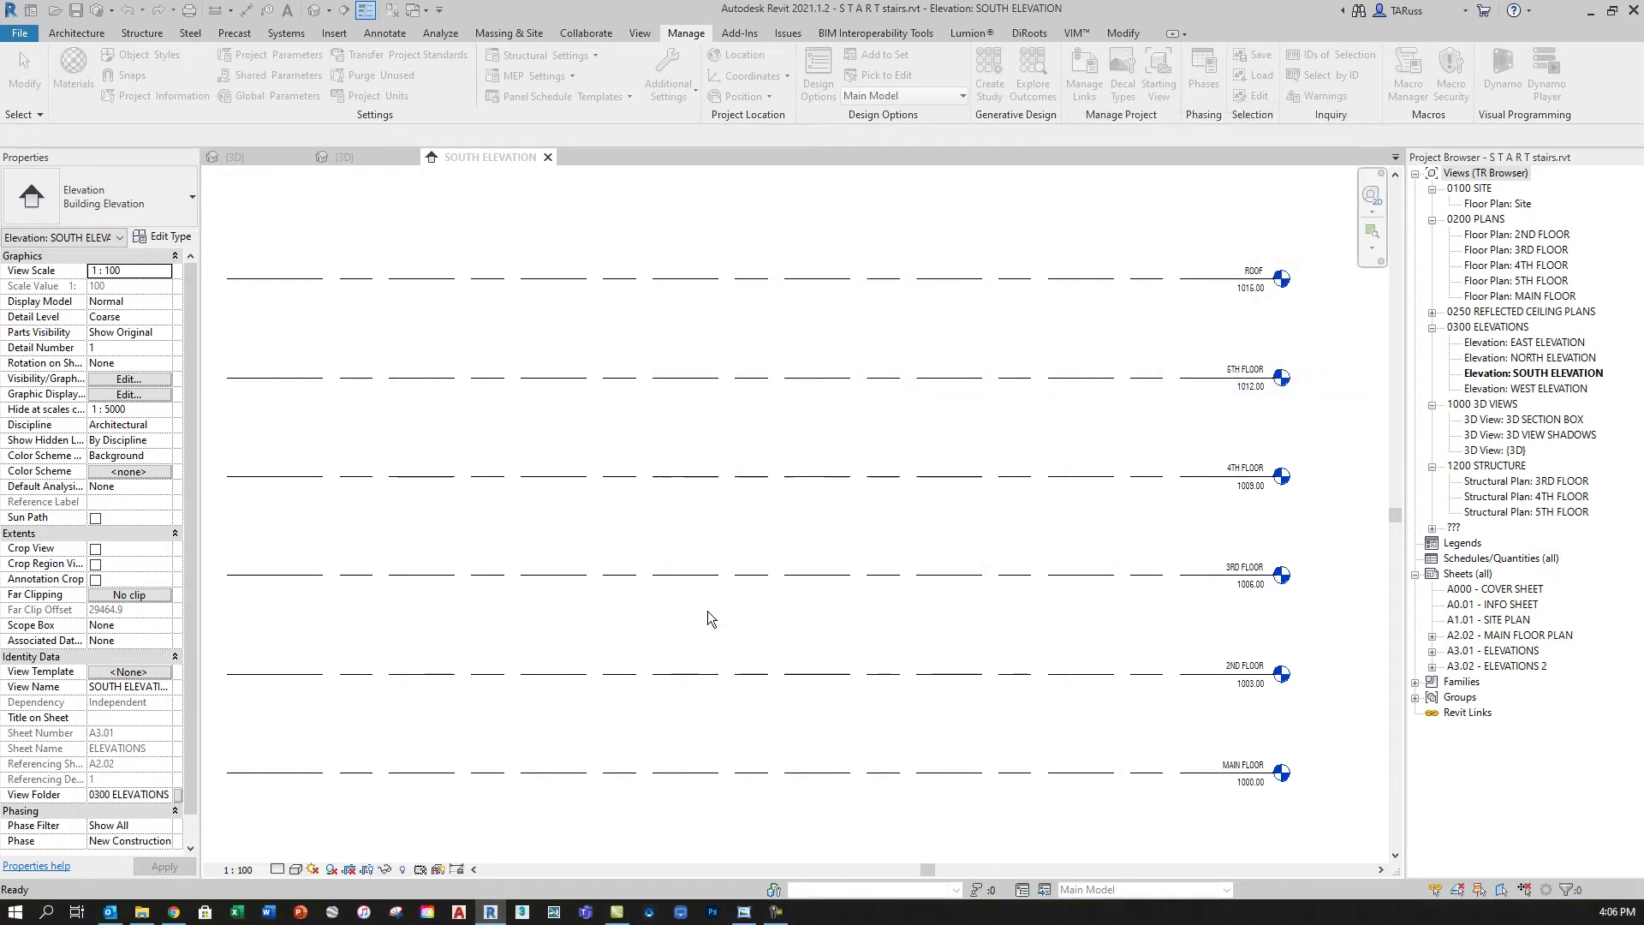
In the MAIN FLOOR plan, start a new Cast-In-Place Stair of type Monolithic Stair.
double_click(1523, 296)
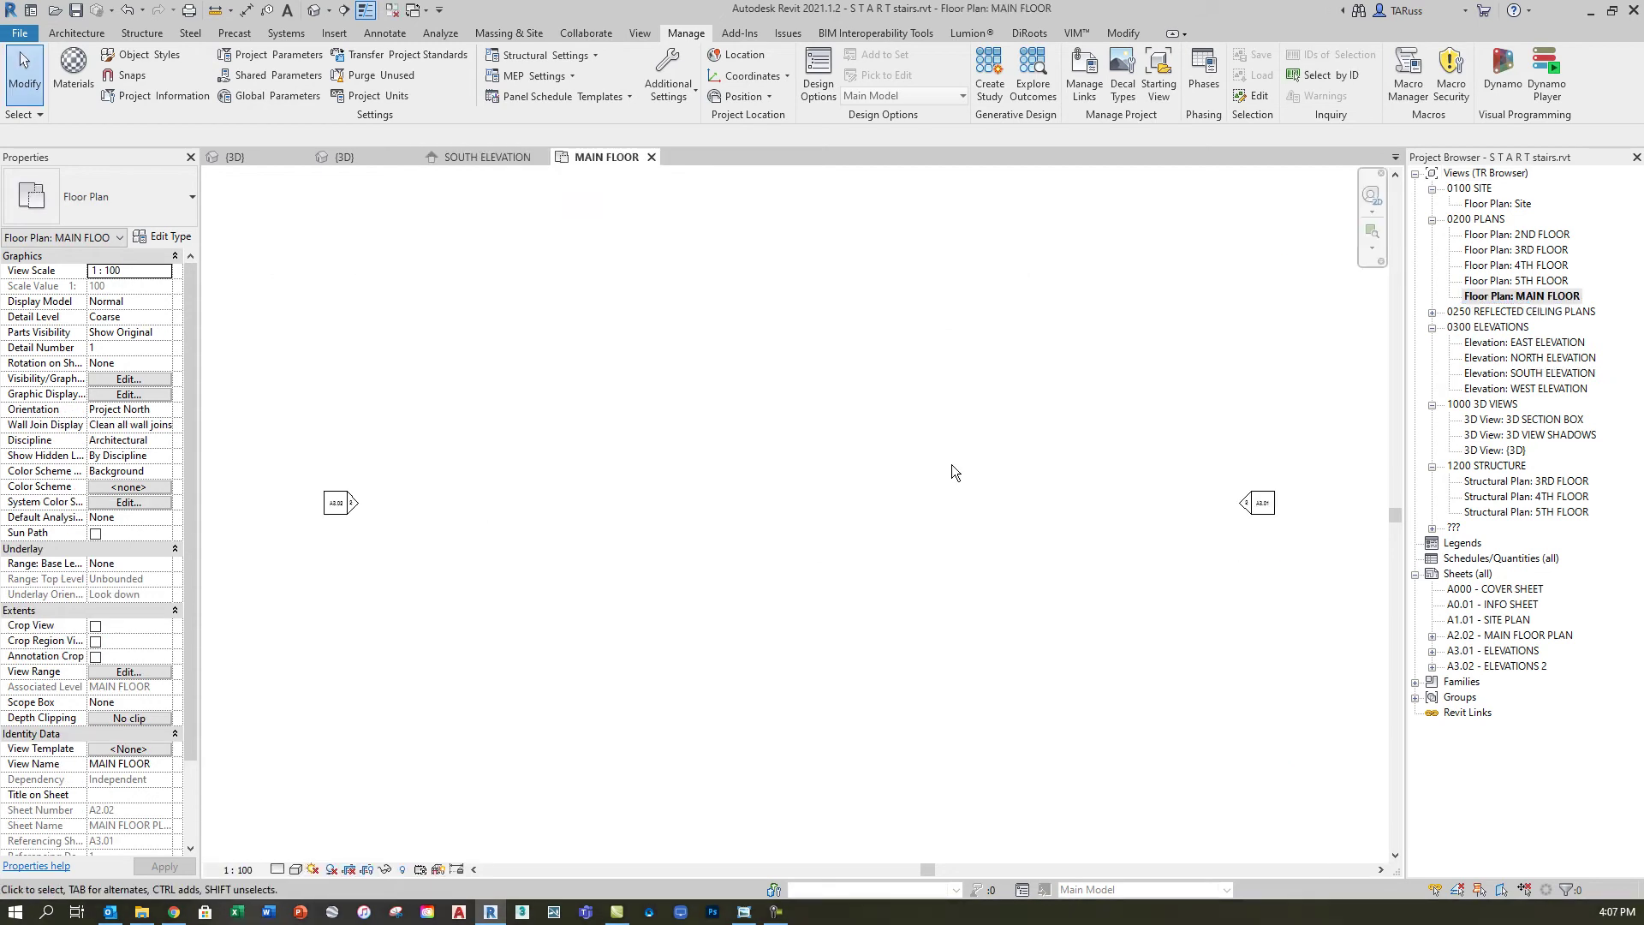
click(73, 34)
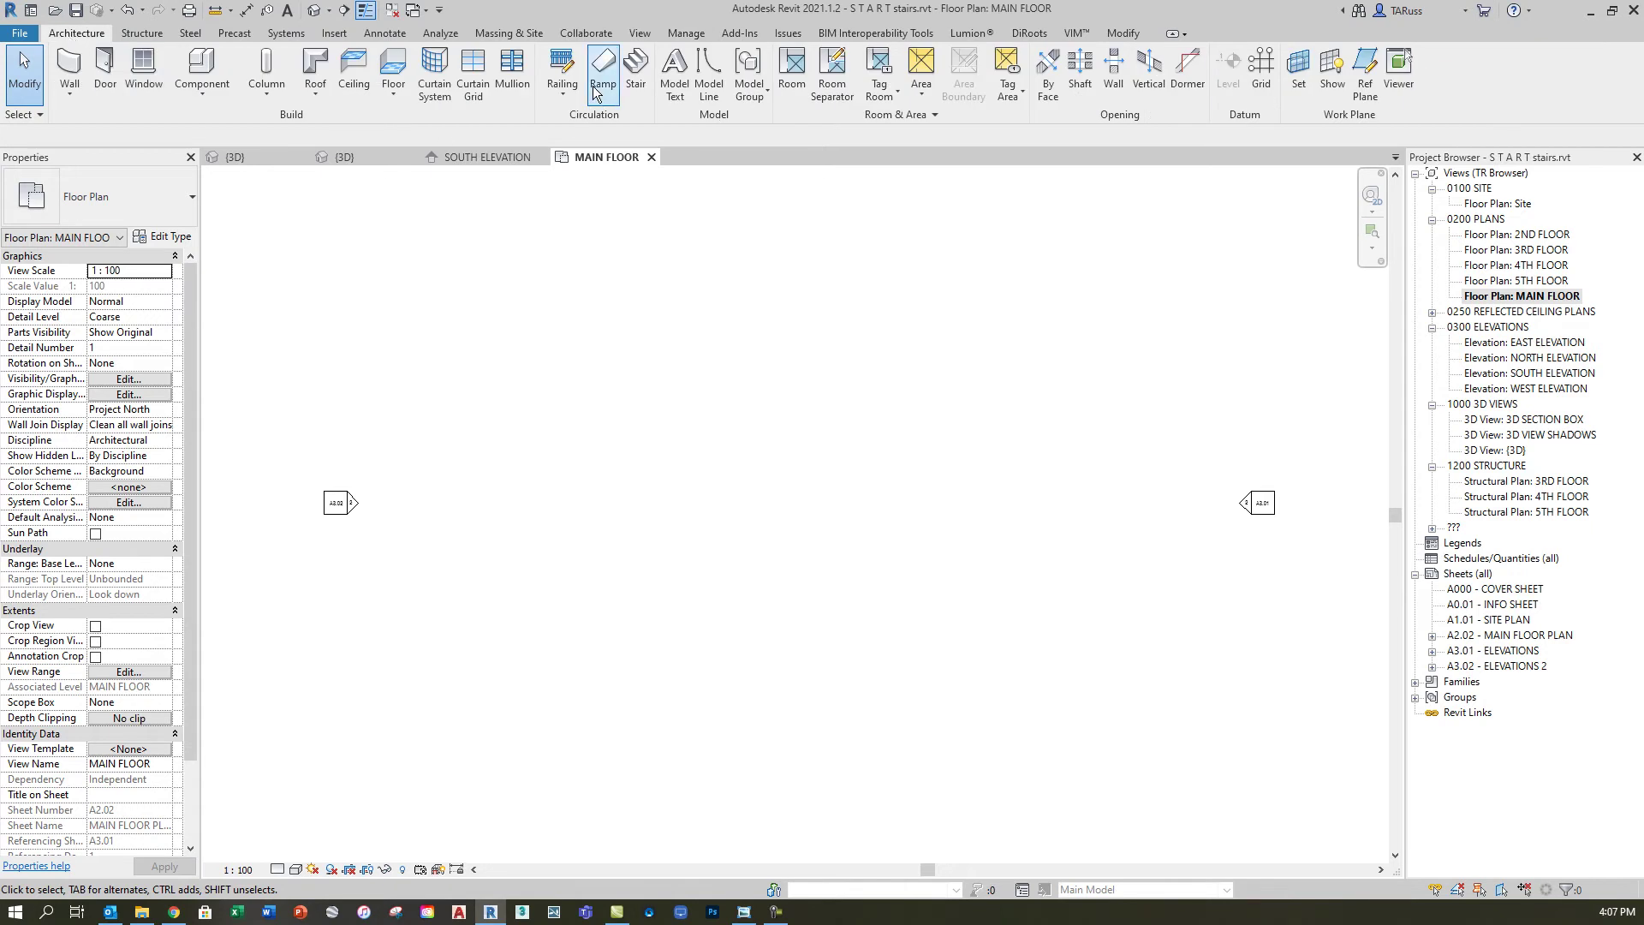
click(638, 68)
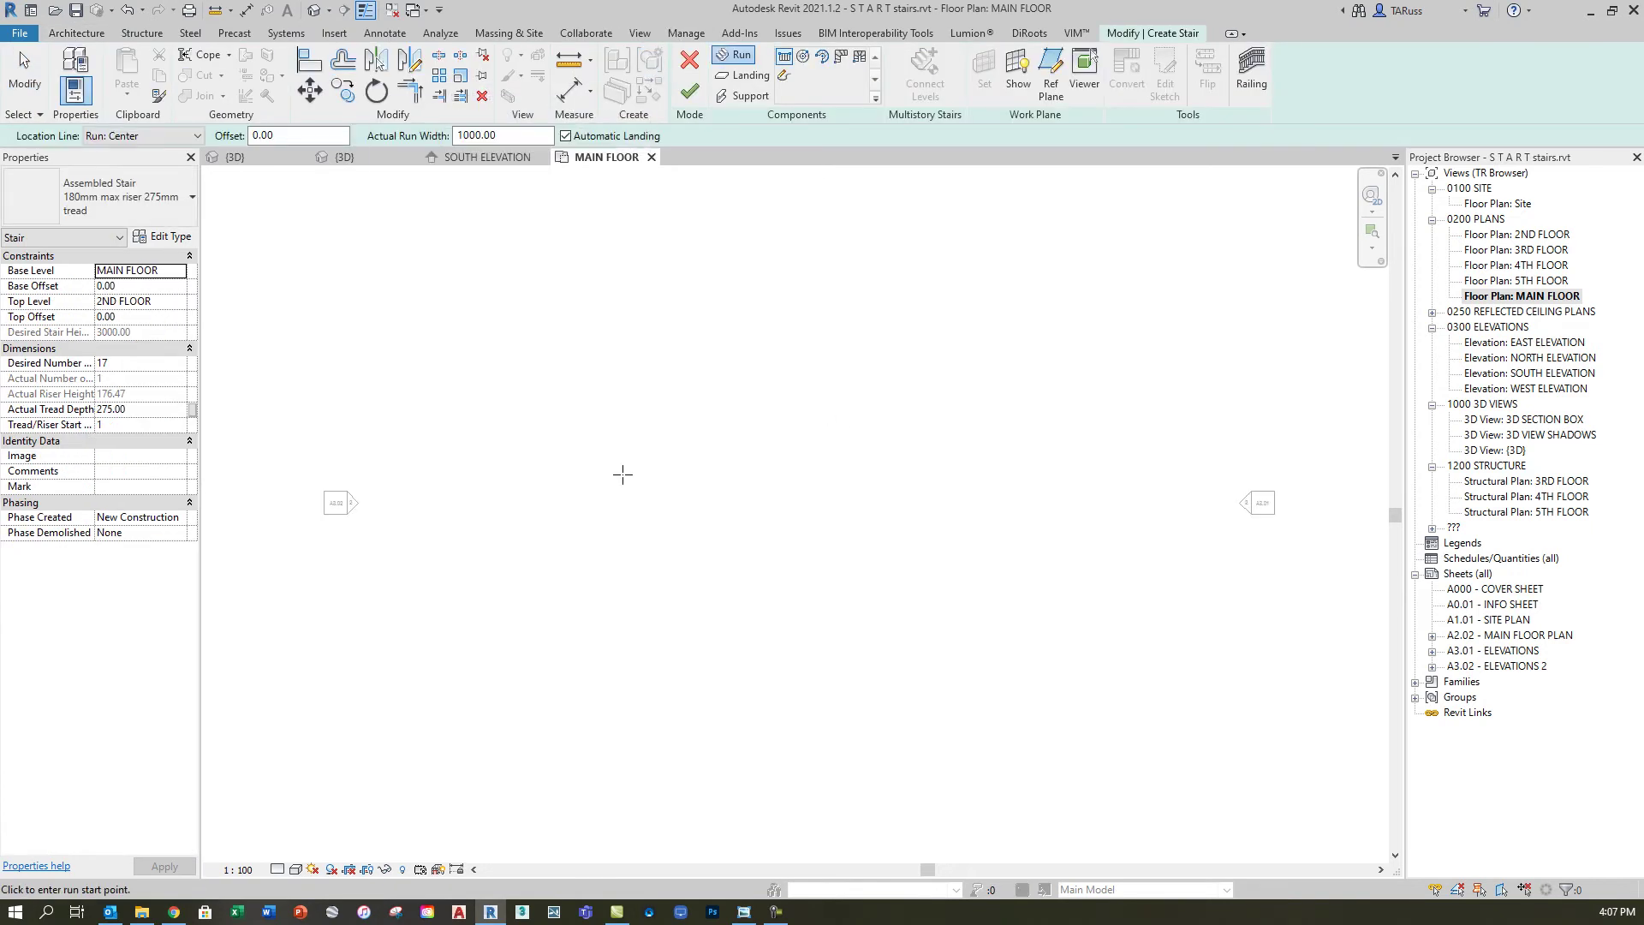
click(123, 205)
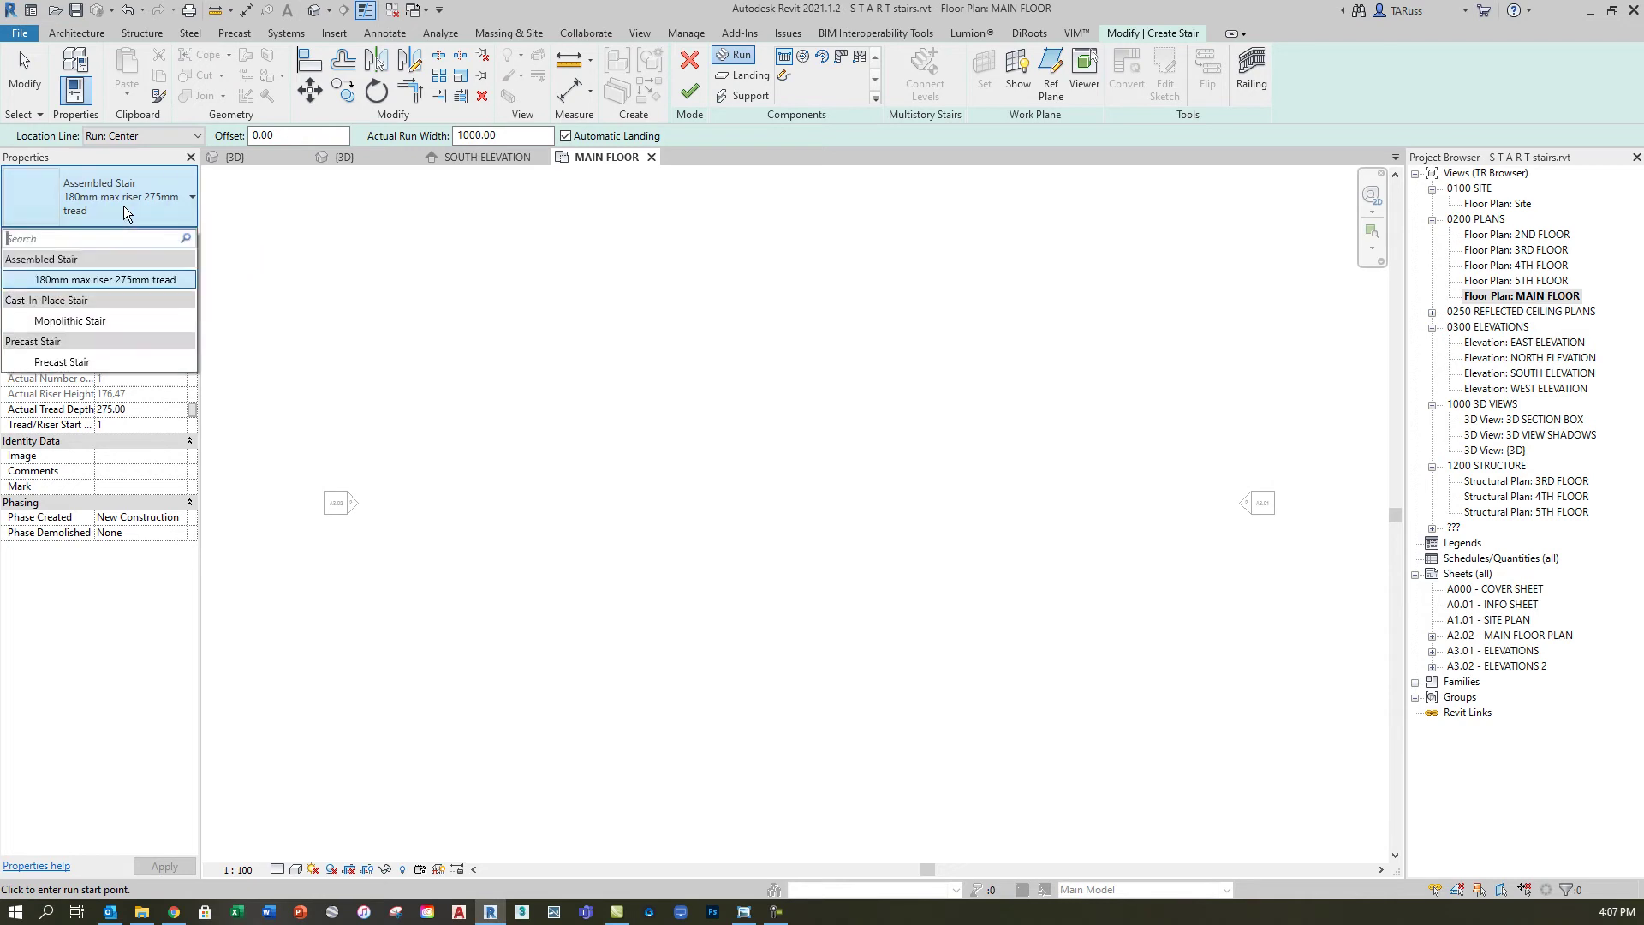
click(76, 320)
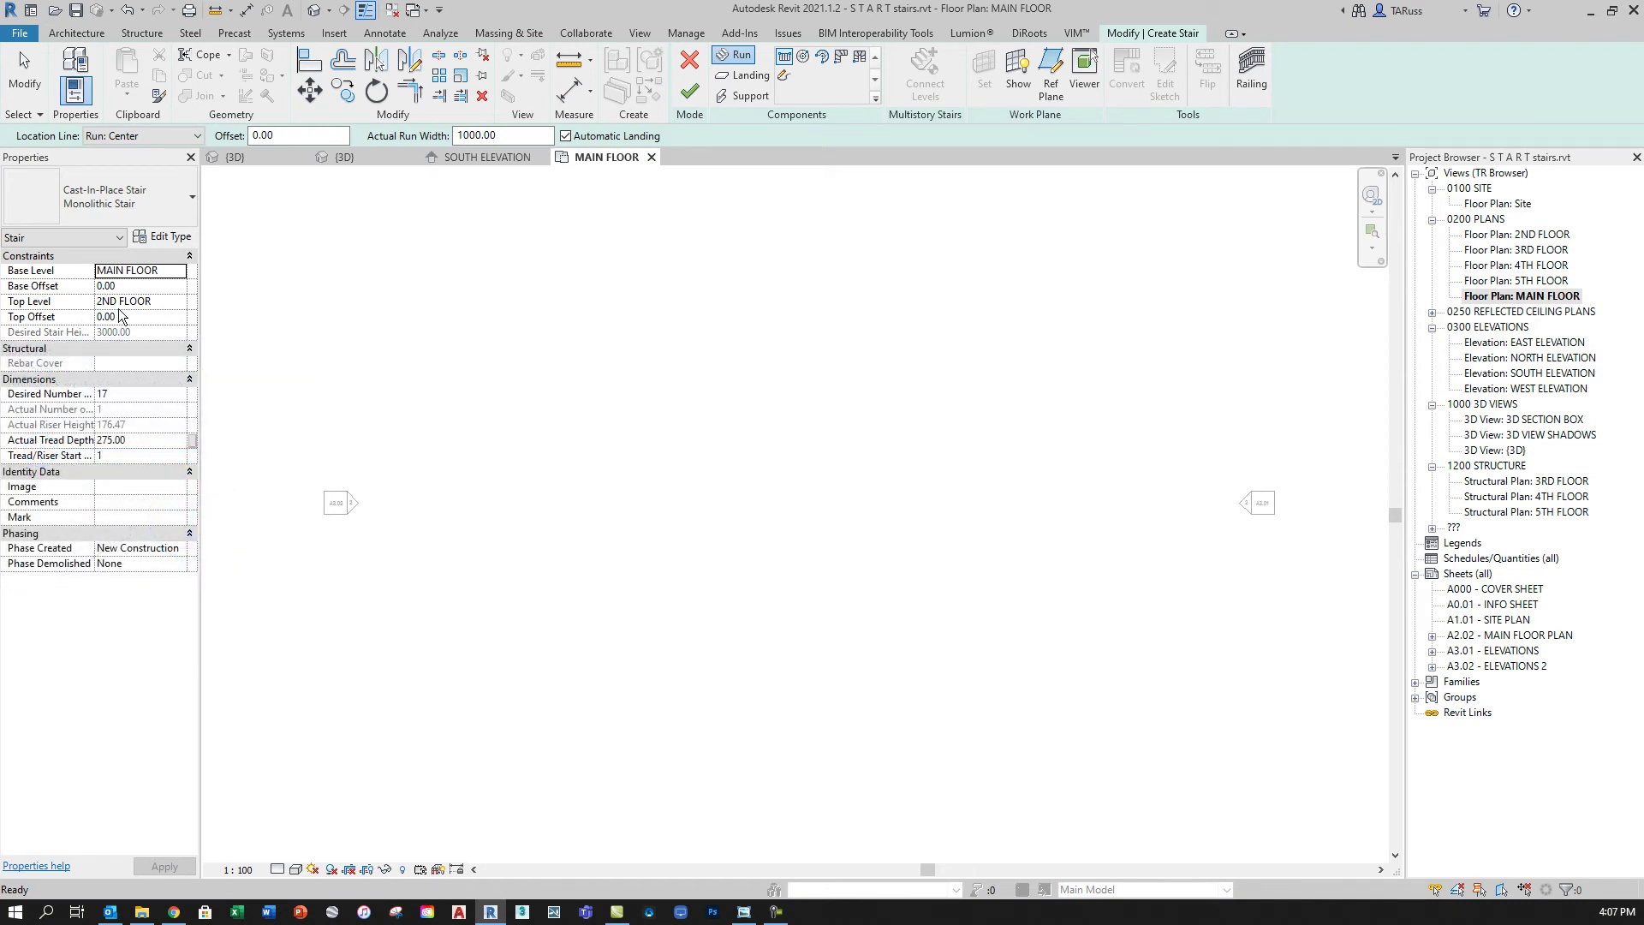
Give the Monolithic Stair type minimum tread depth 280 and minimum run width 1100.
click(167, 238)
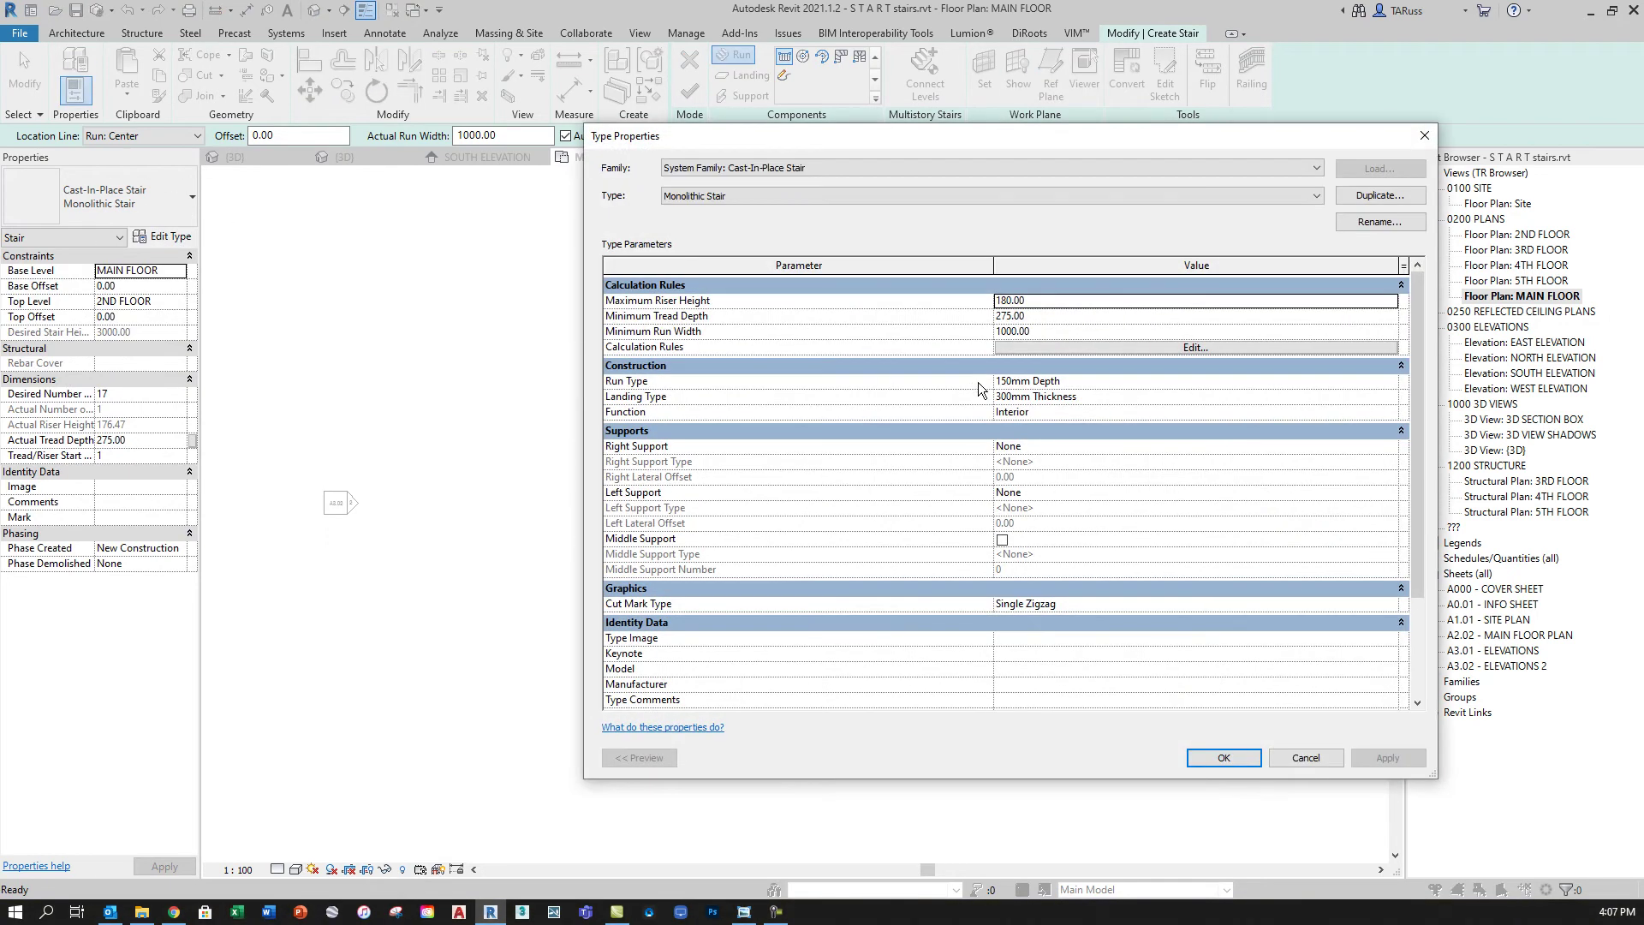
click(1052, 315)
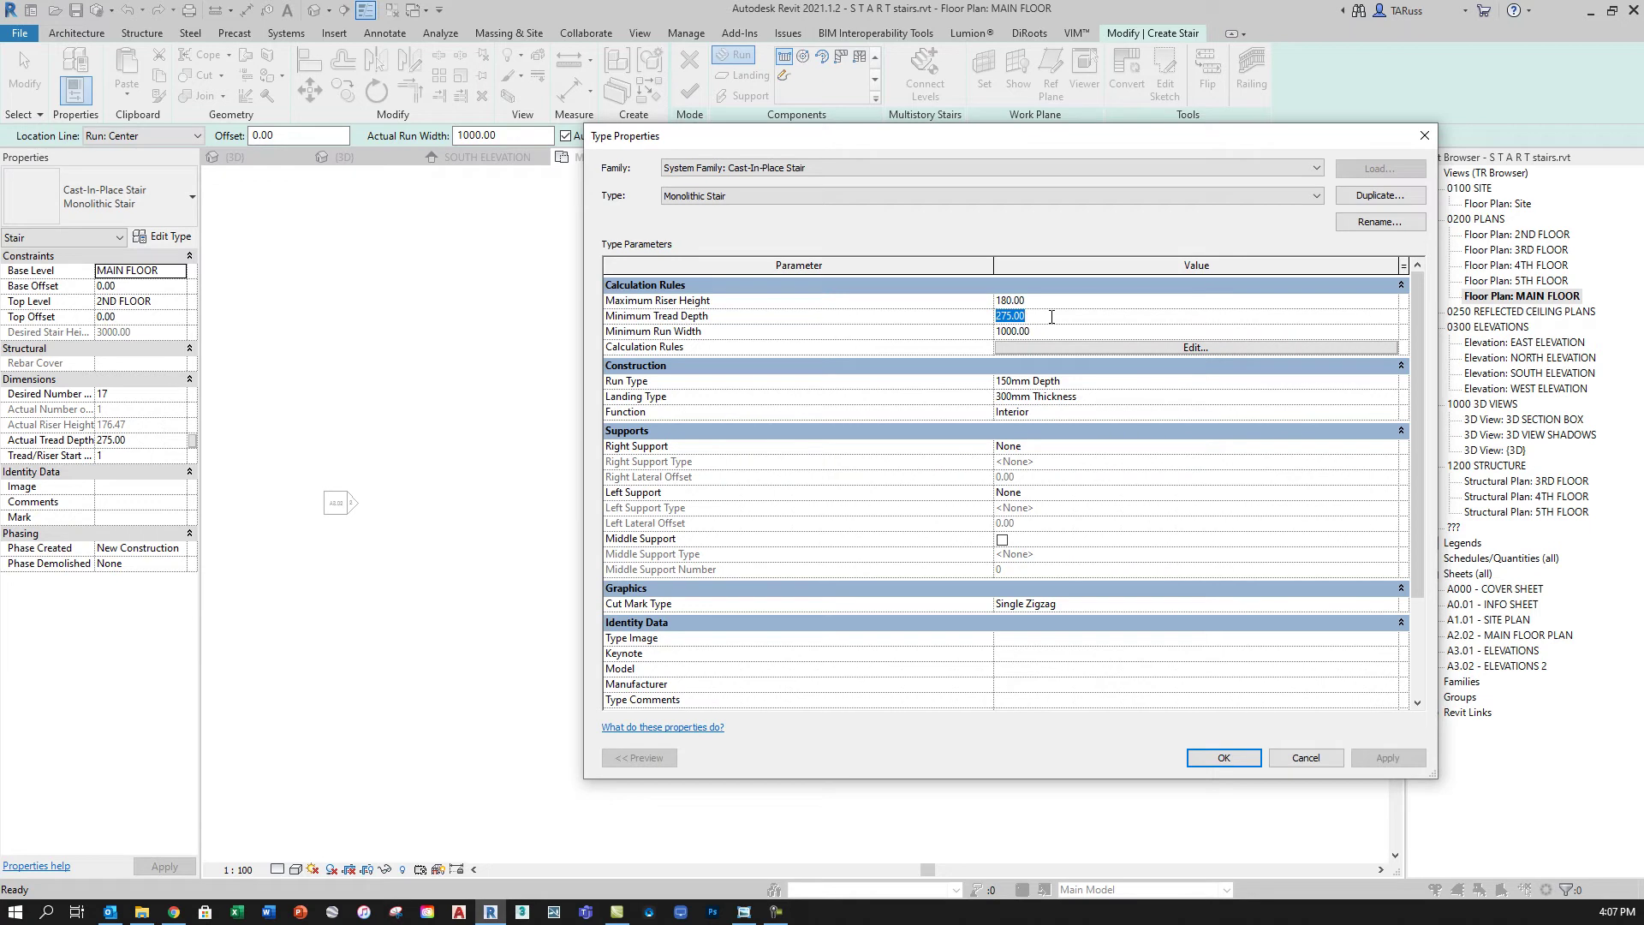
text(280)
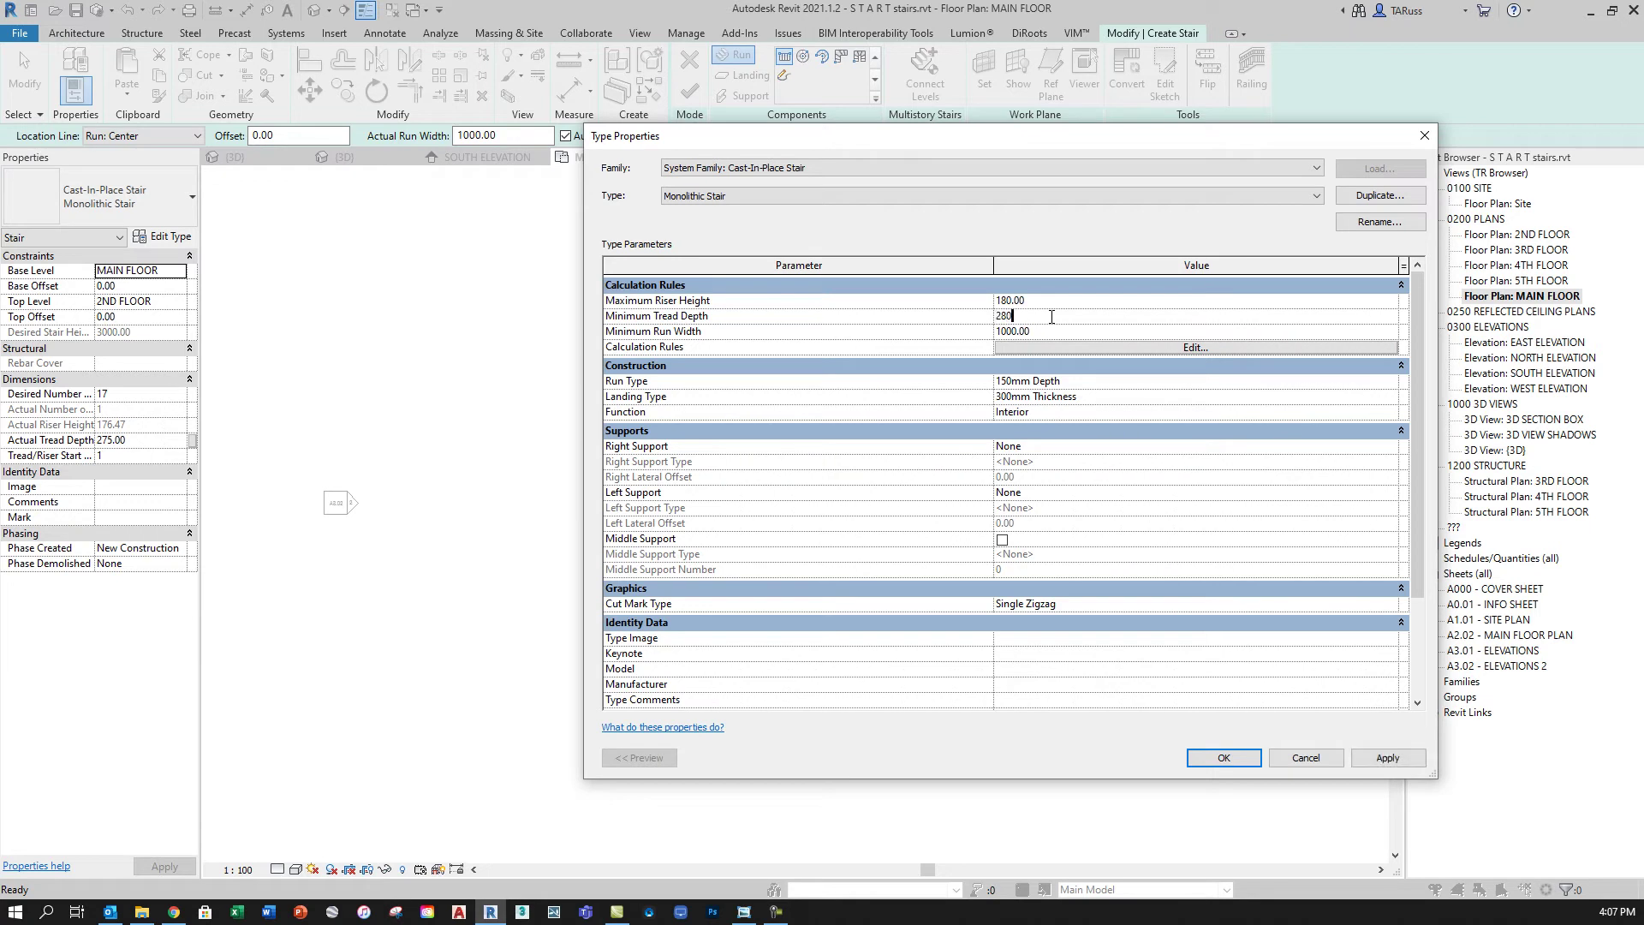
key(Return)
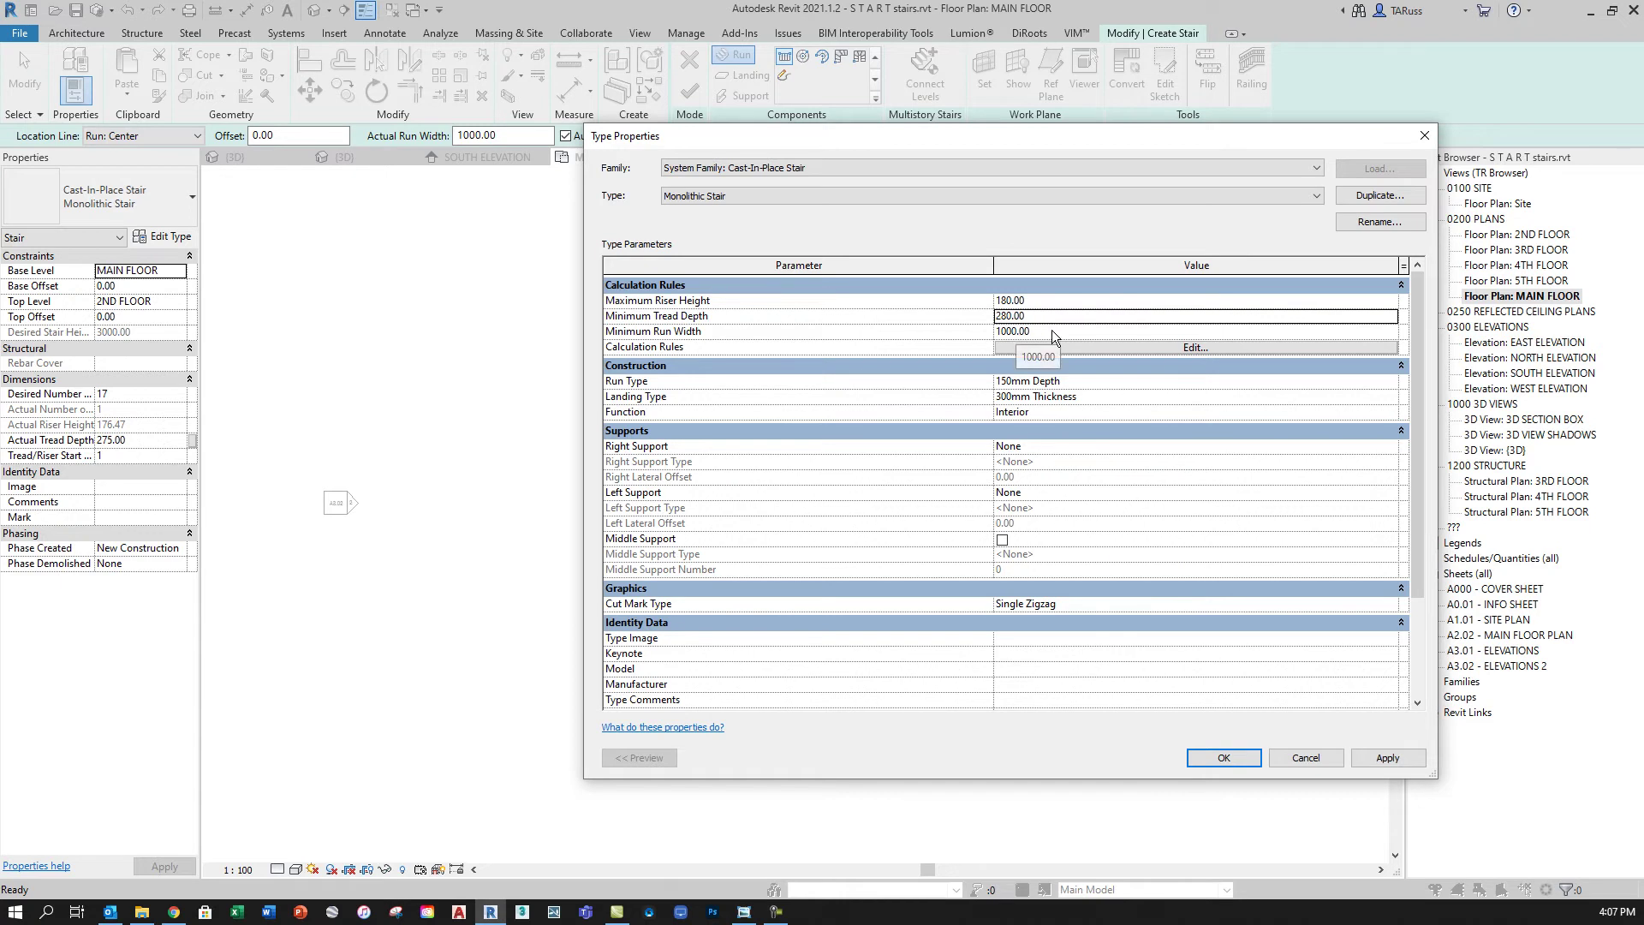
click(1052, 331)
text(110)
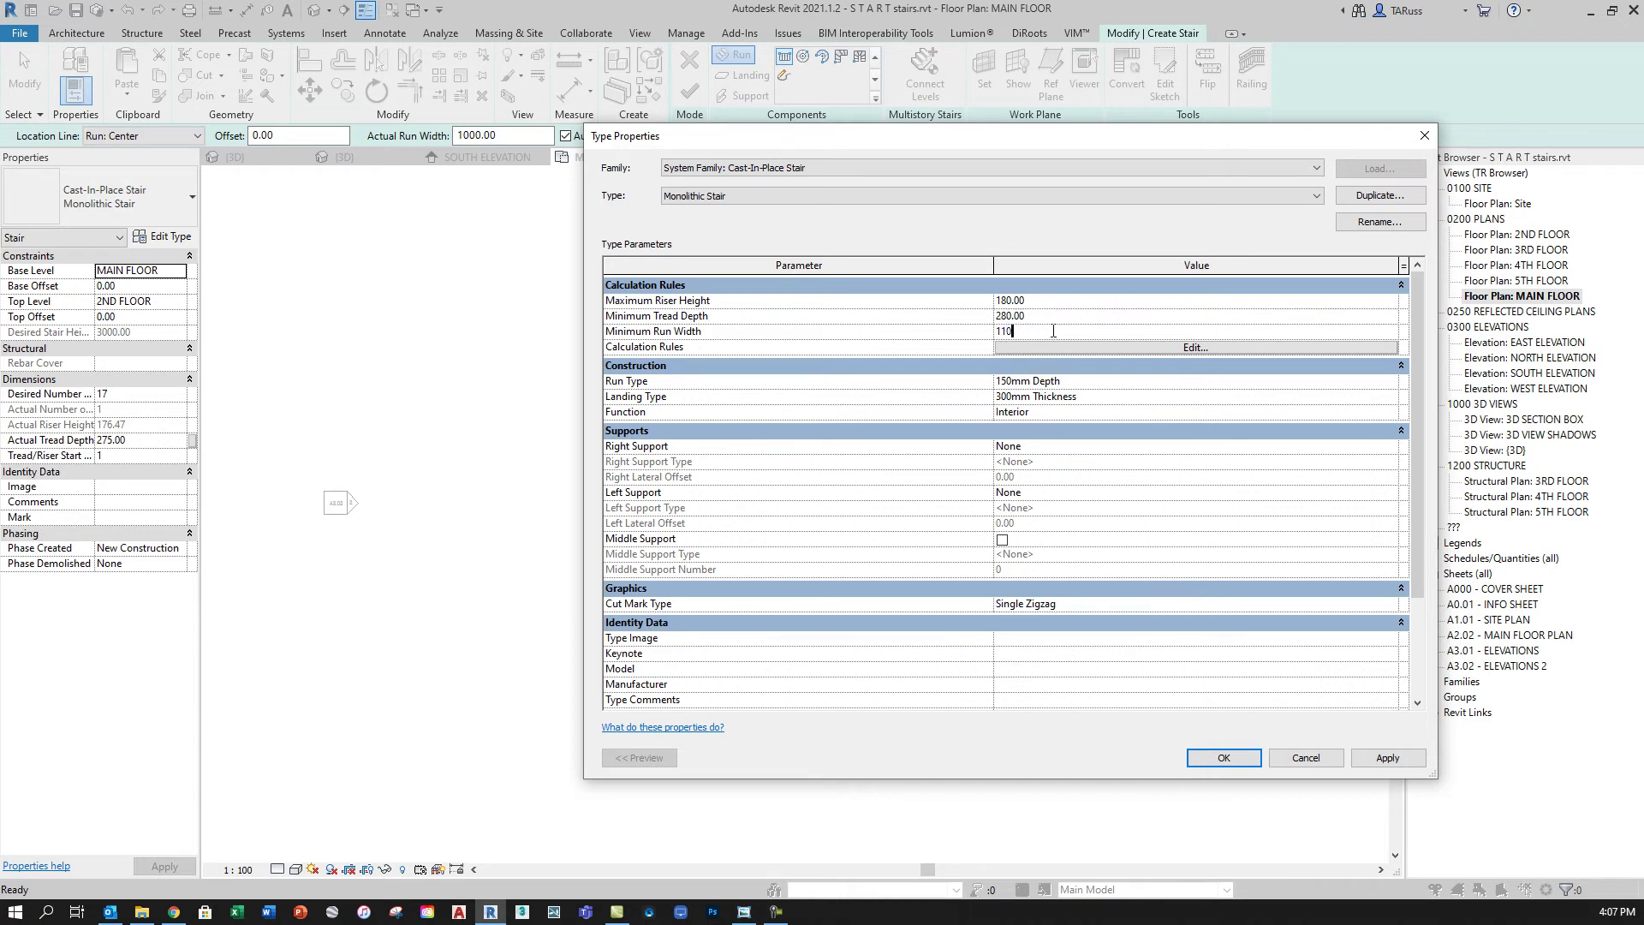
text(0)
key(Return)
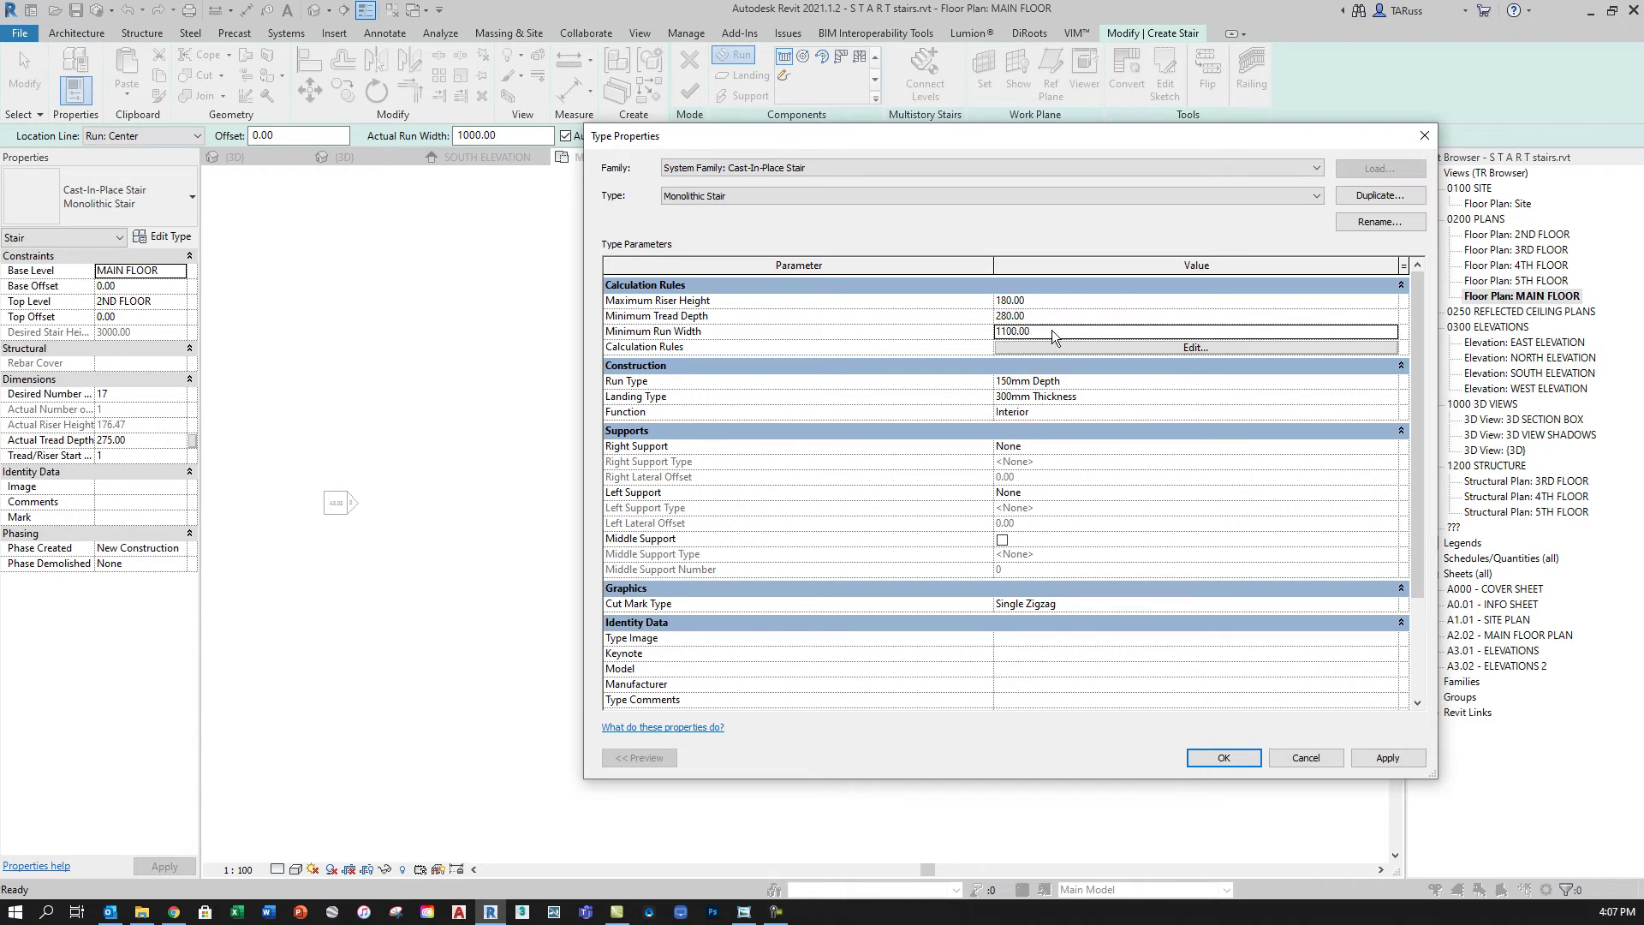
click(1220, 757)
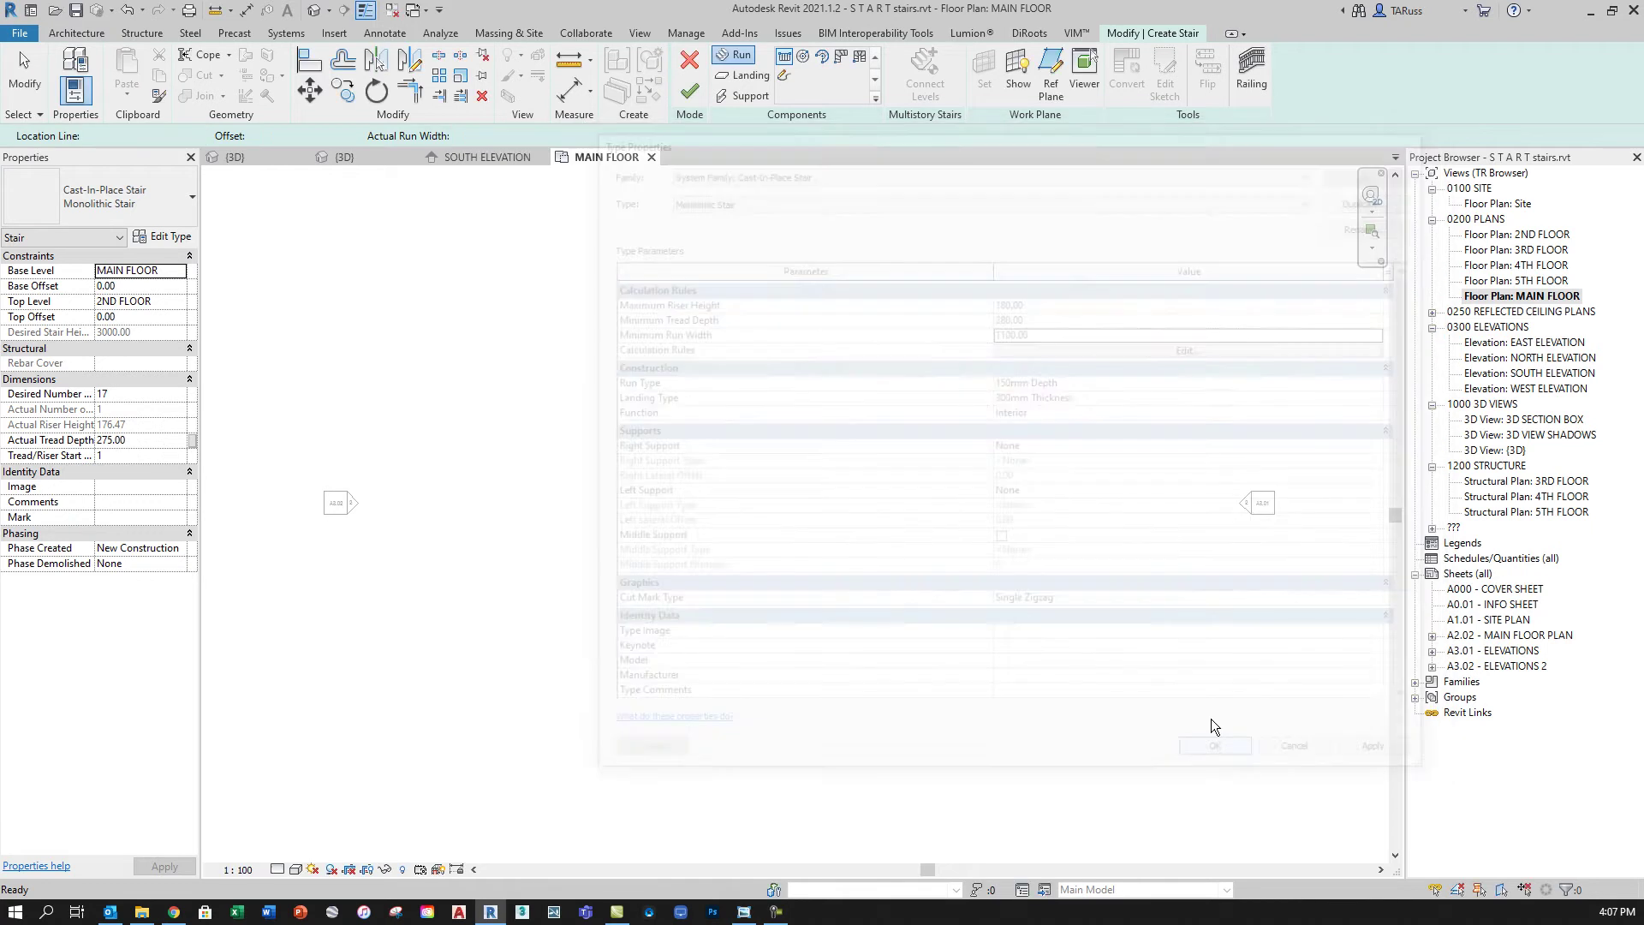
Set the stair's actual tread depth to 280 and place the start point of the run.
click(143, 440)
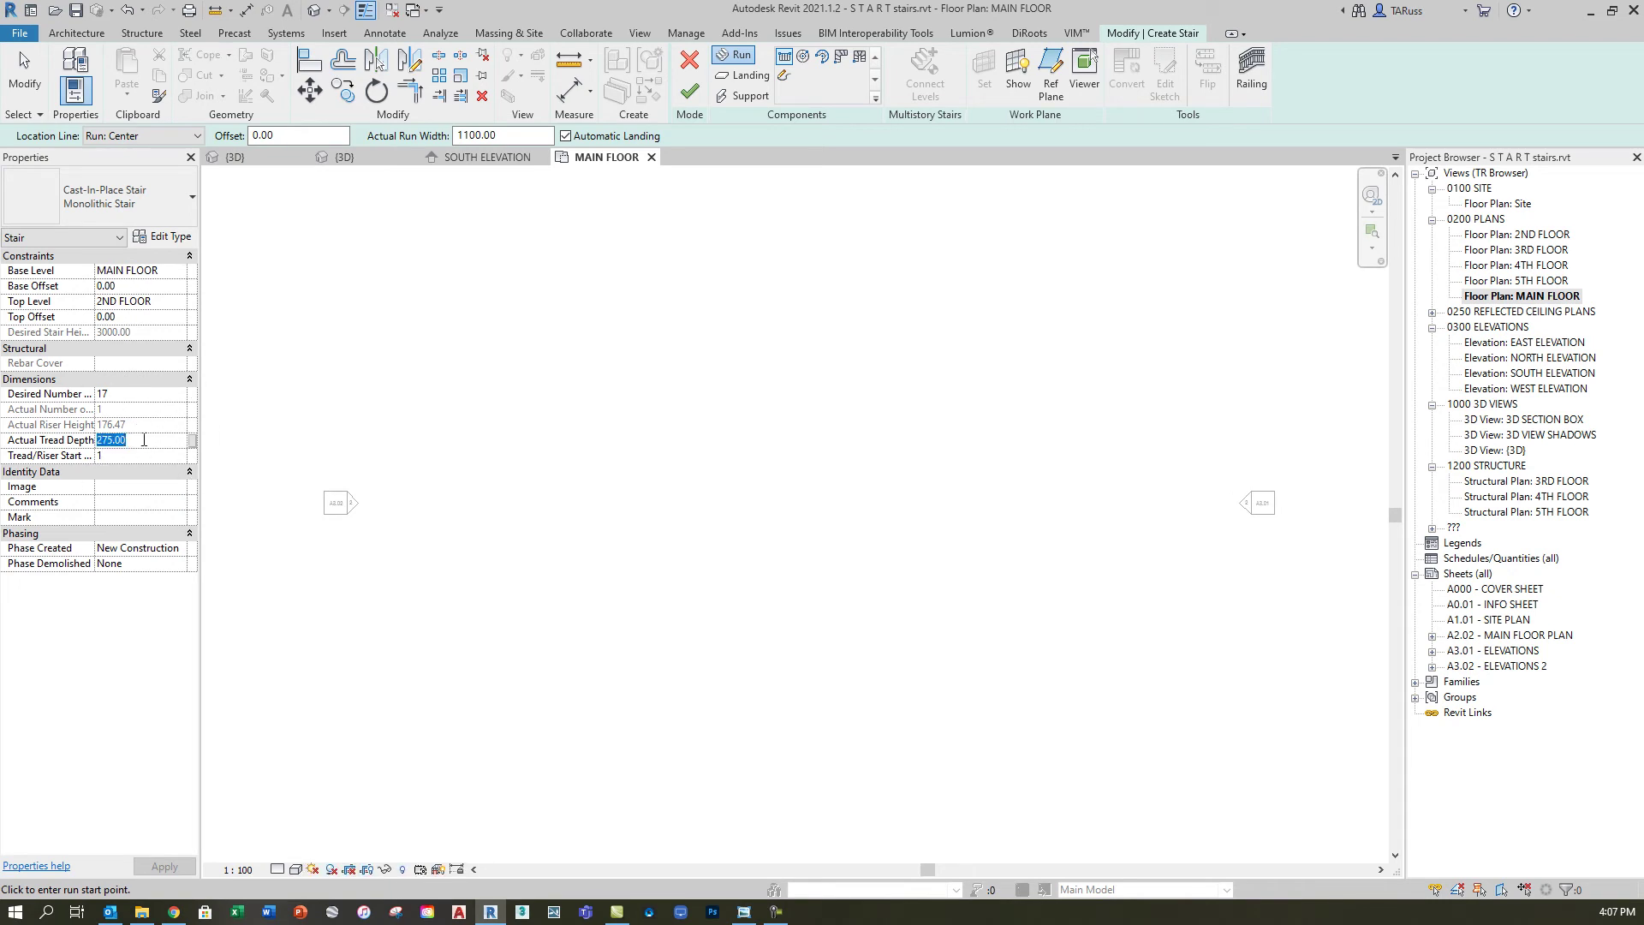
text(280)
key(Return)
click(644, 481)
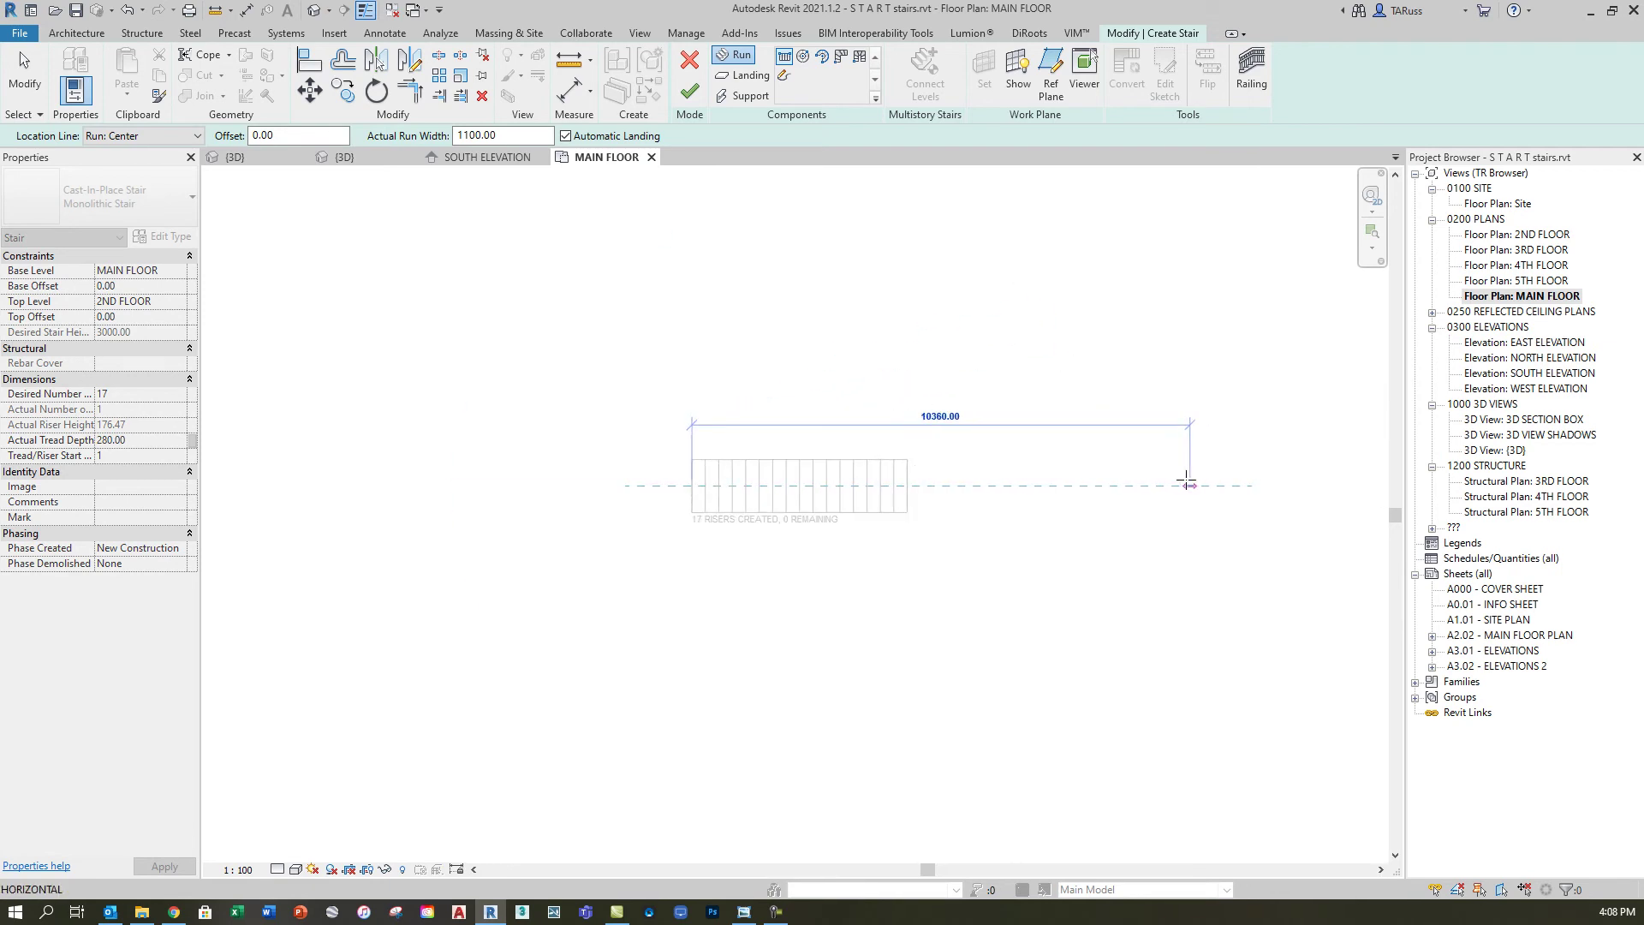
scroll(977, 486, up, 2)
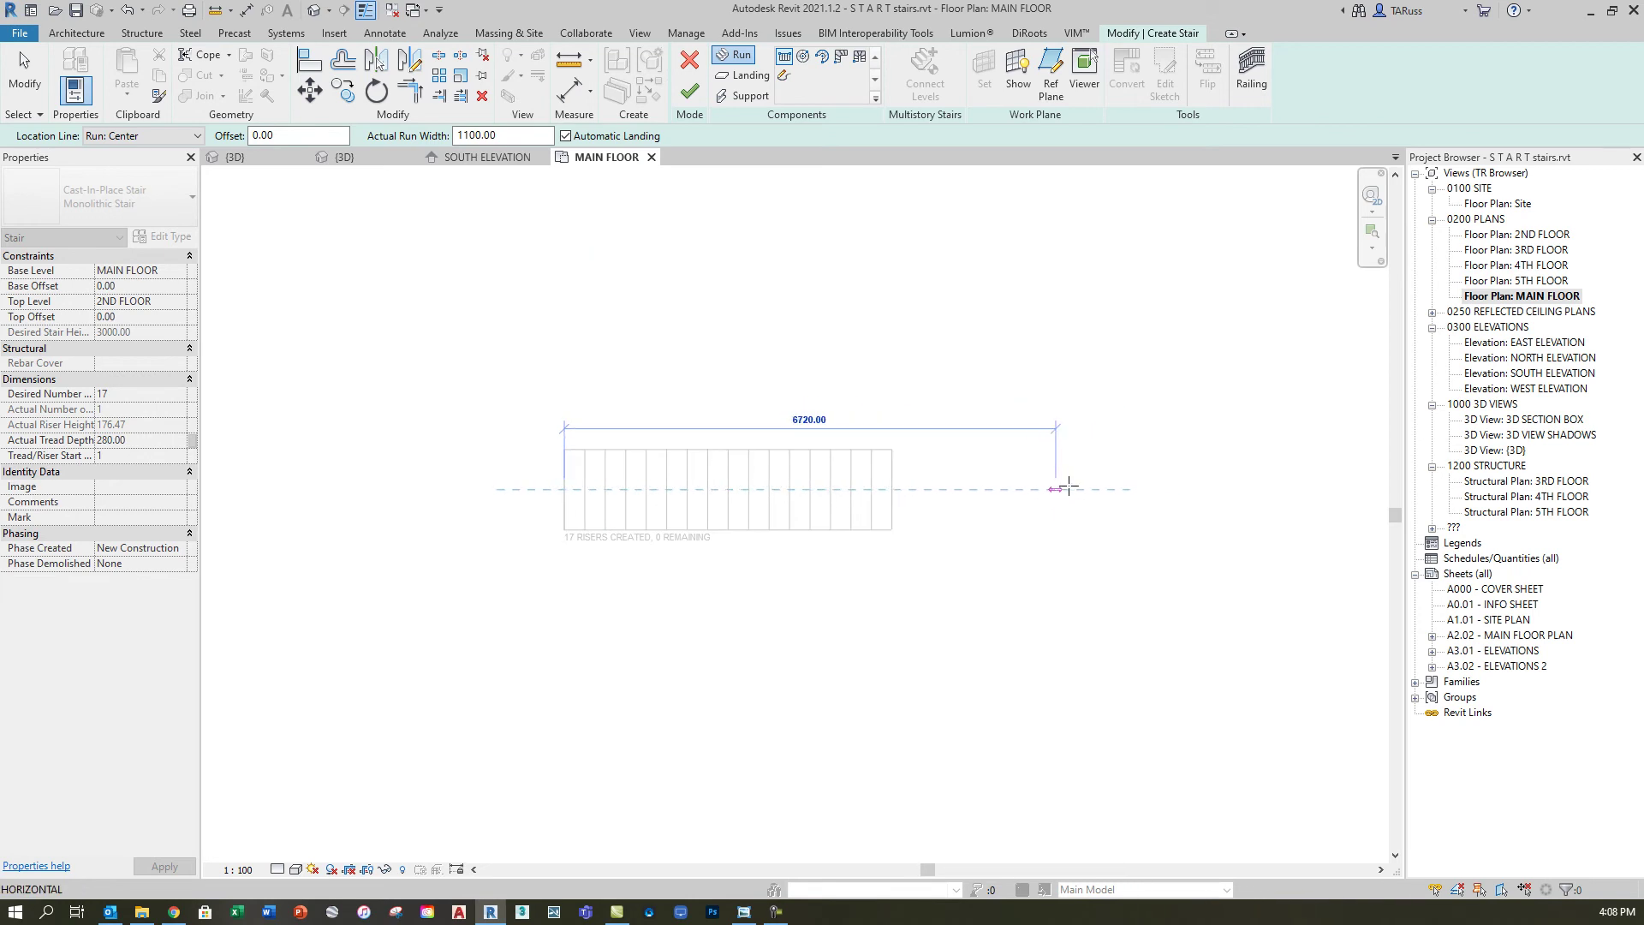
End the run at 17 risers, then turn off Begin with Riser and End with Riser.
click(1153, 486)
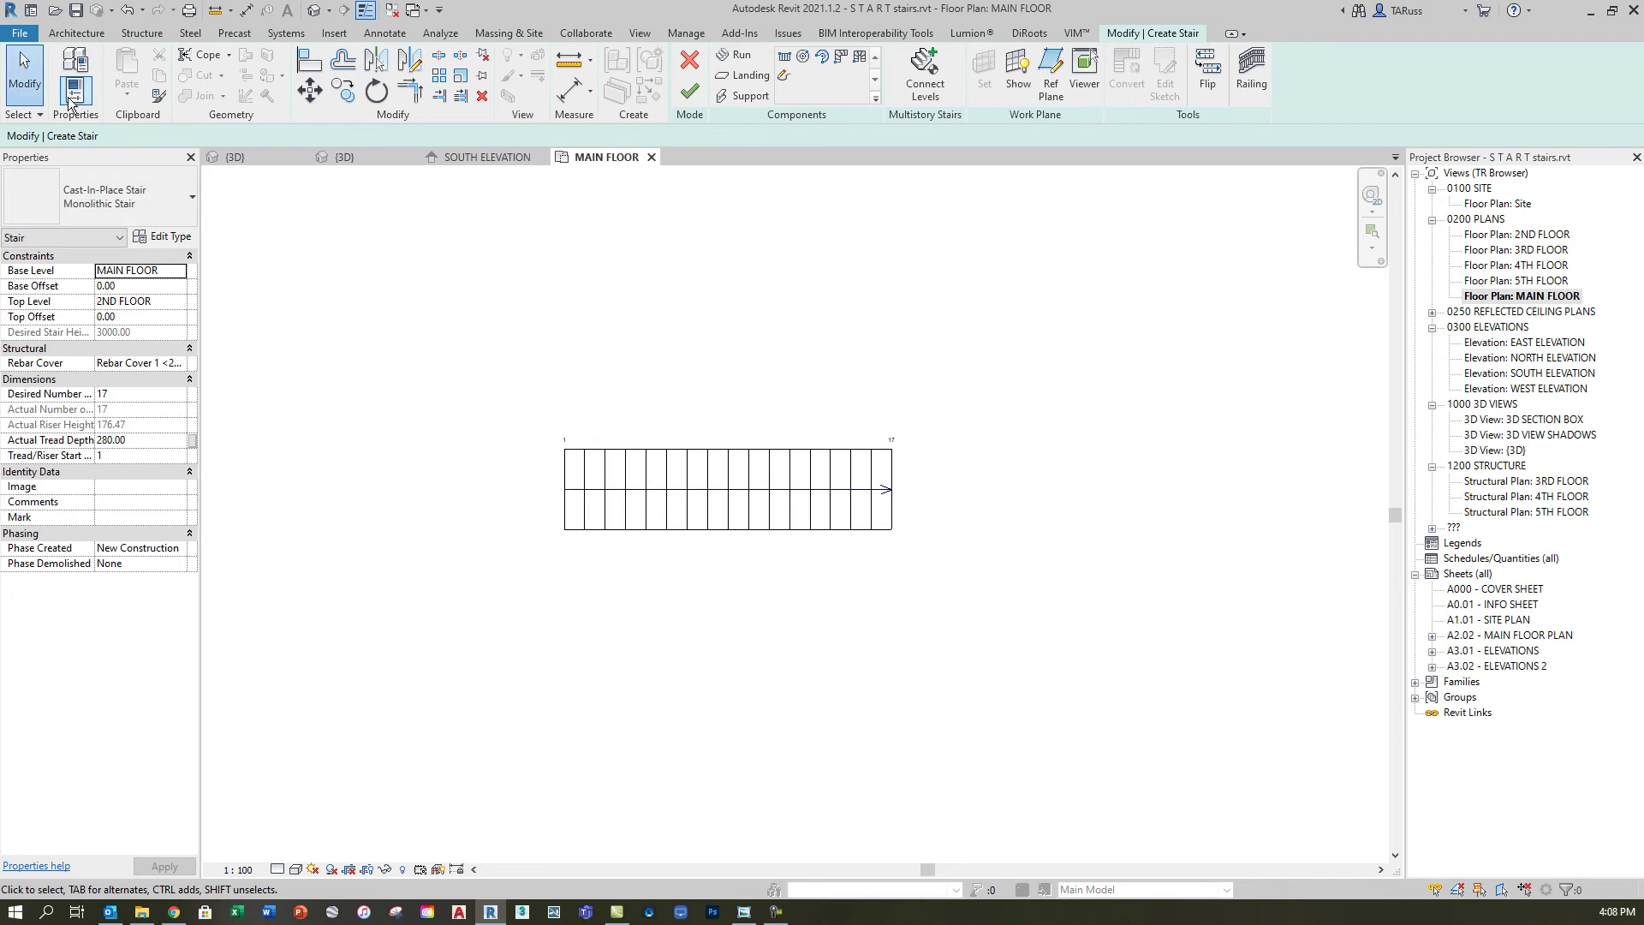
scroll(668, 473, up, 3)
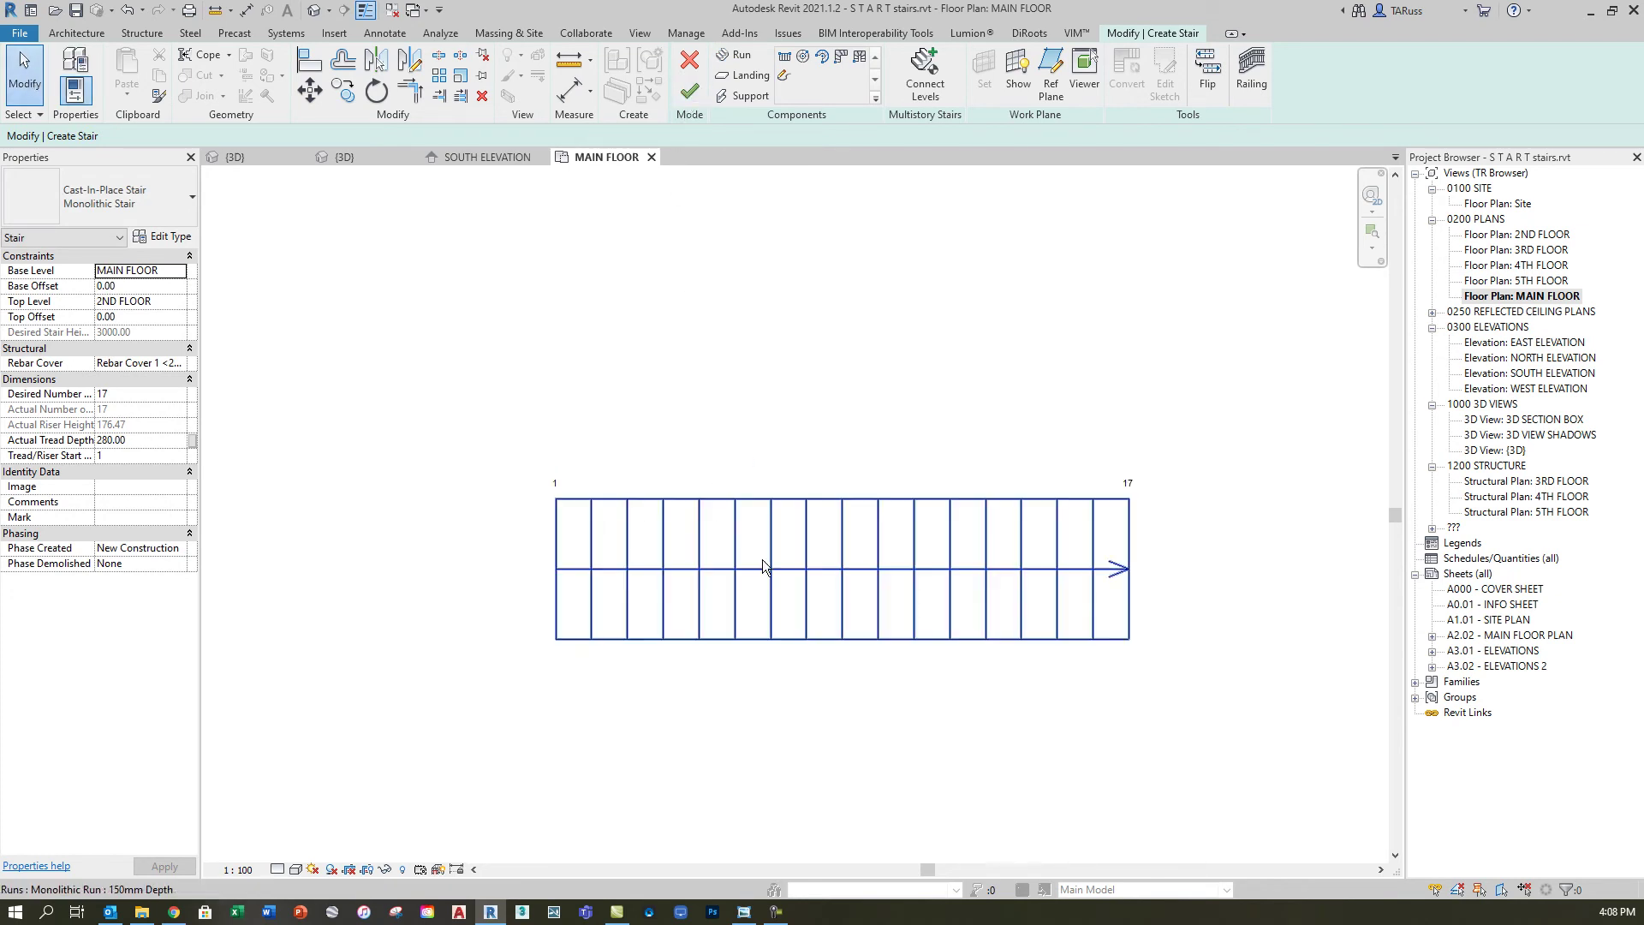
click(808, 550)
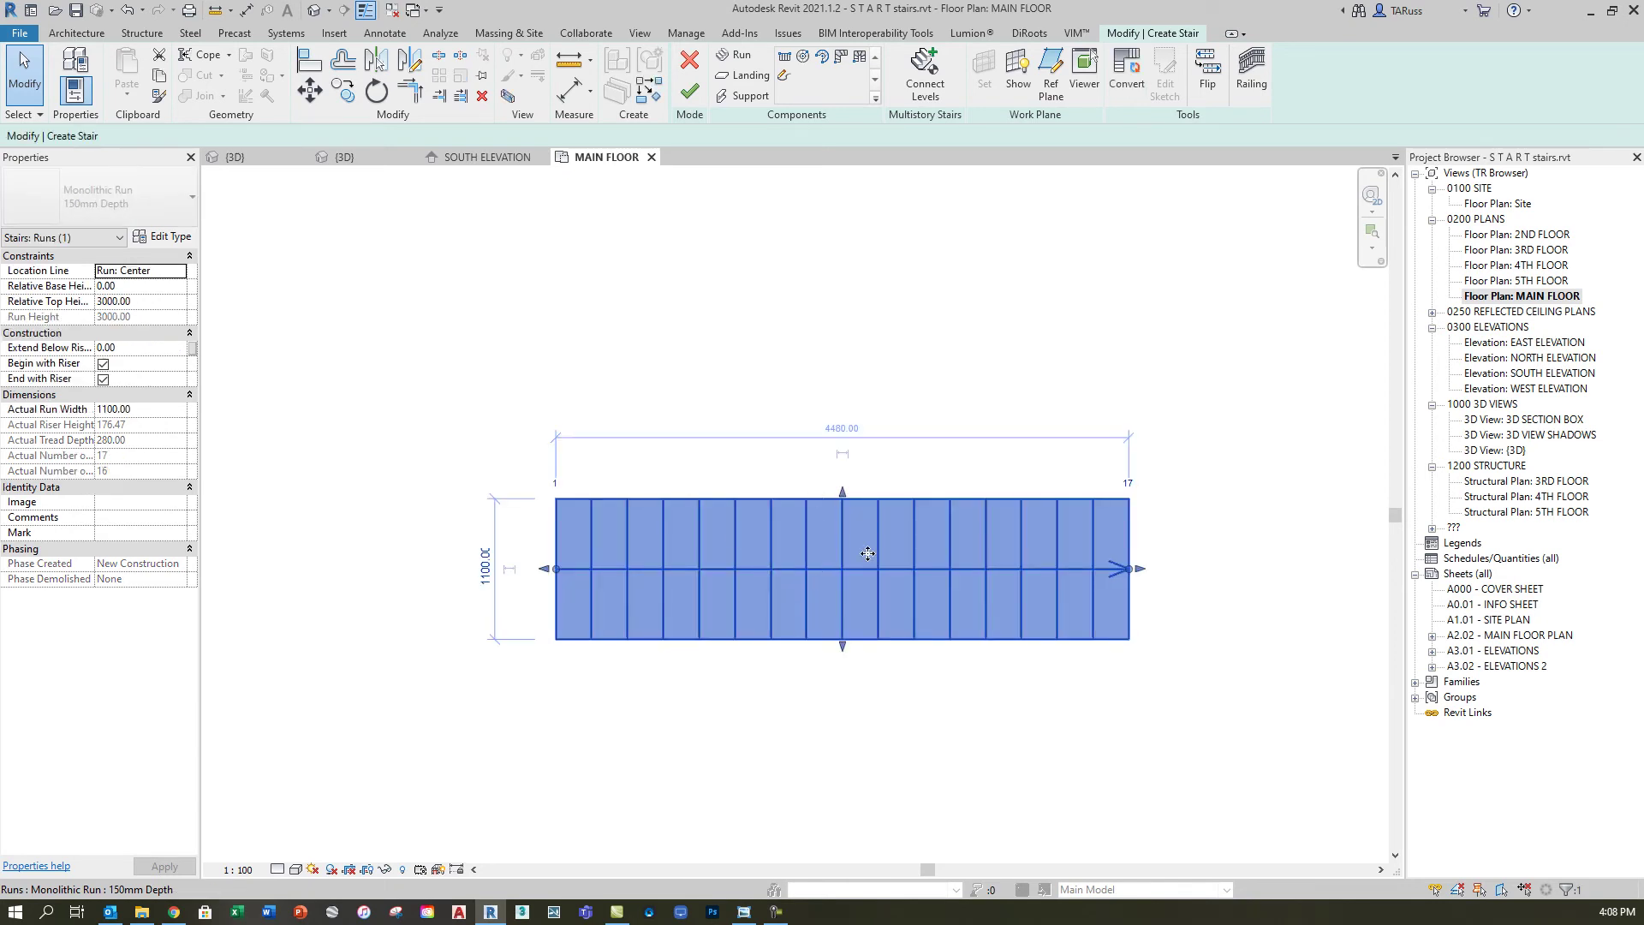
scroll(848, 566, up, 1)
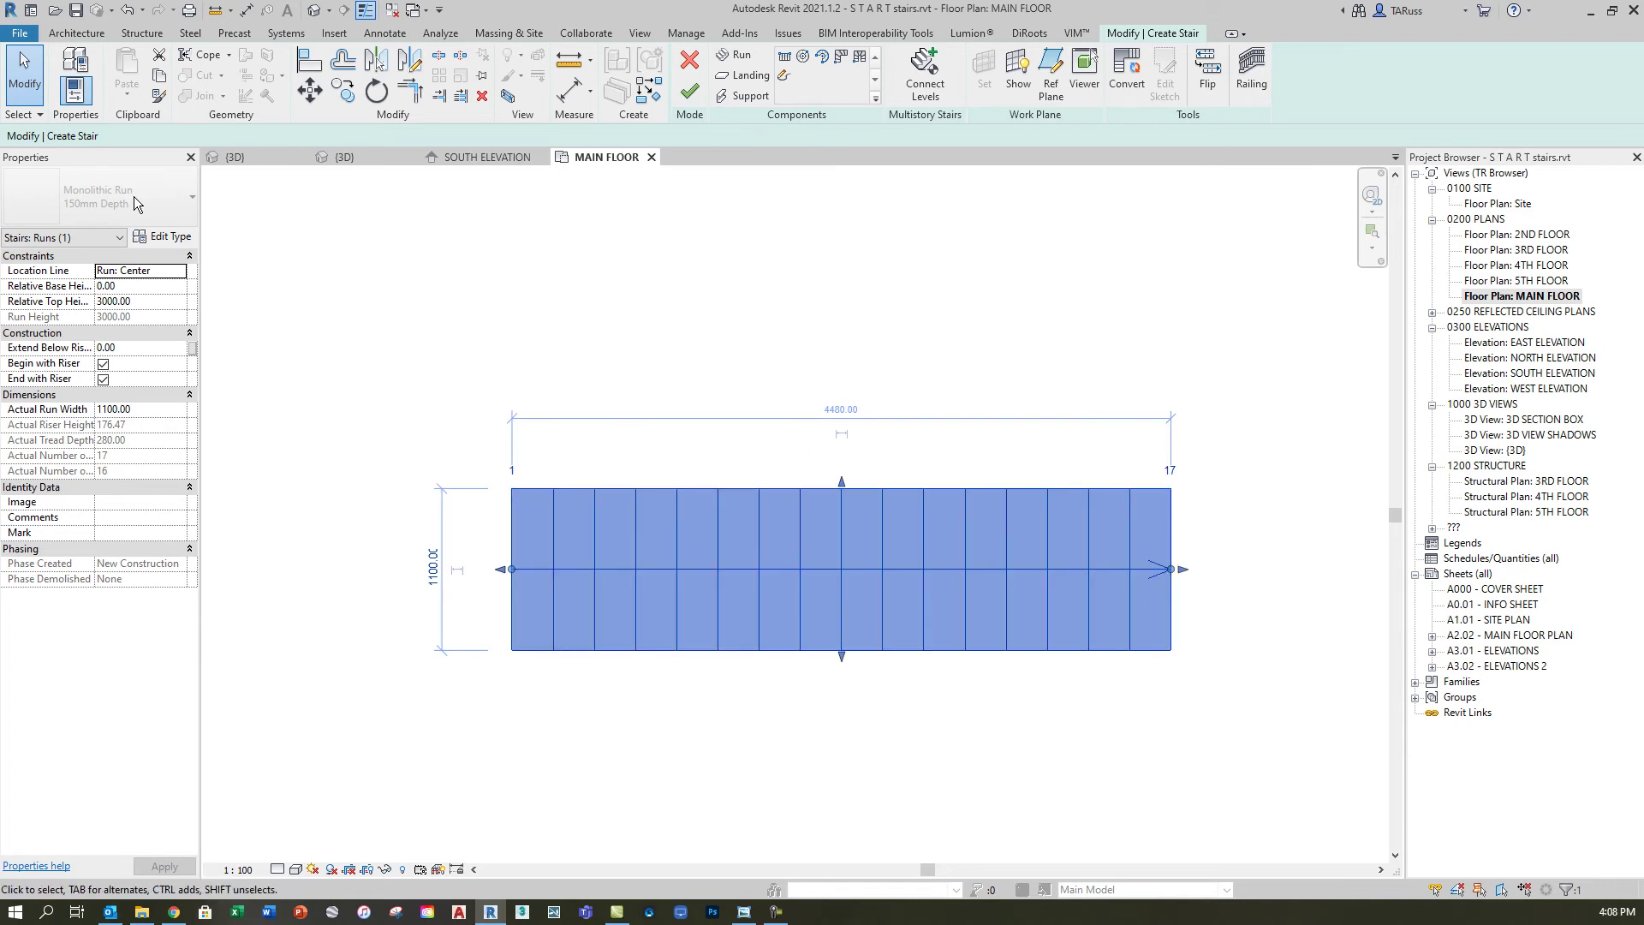
click(103, 364)
click(103, 379)
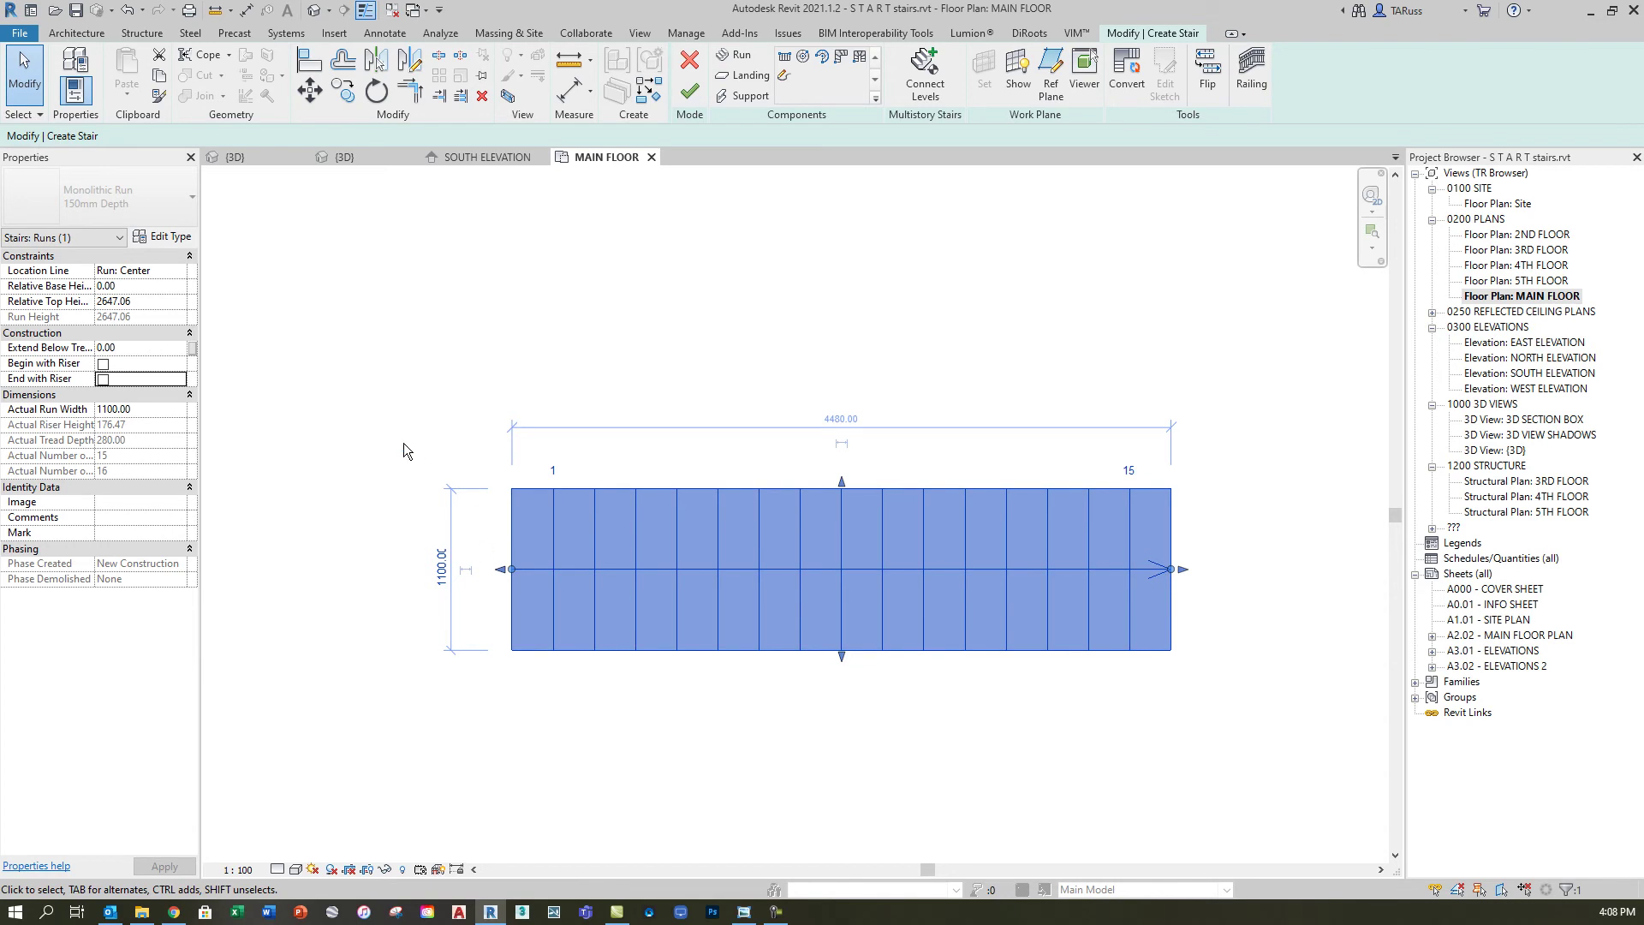
Set the run's Relative Top Height to 3000 so it spans 17 risers.
click(146, 300)
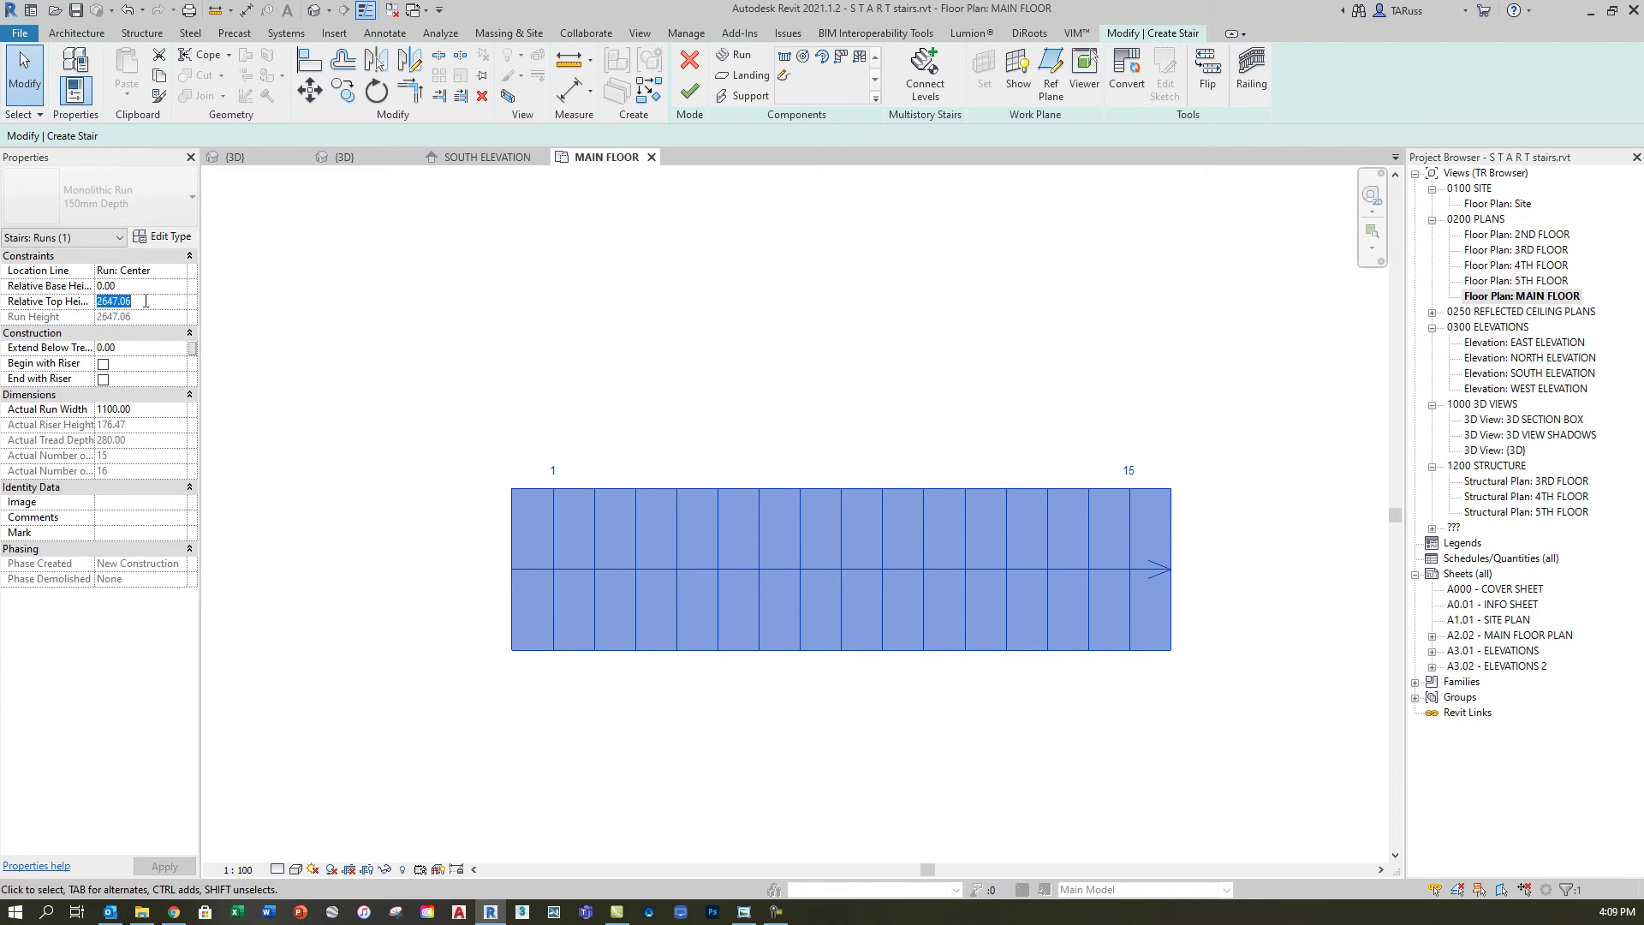
text(3000)
key(Return)
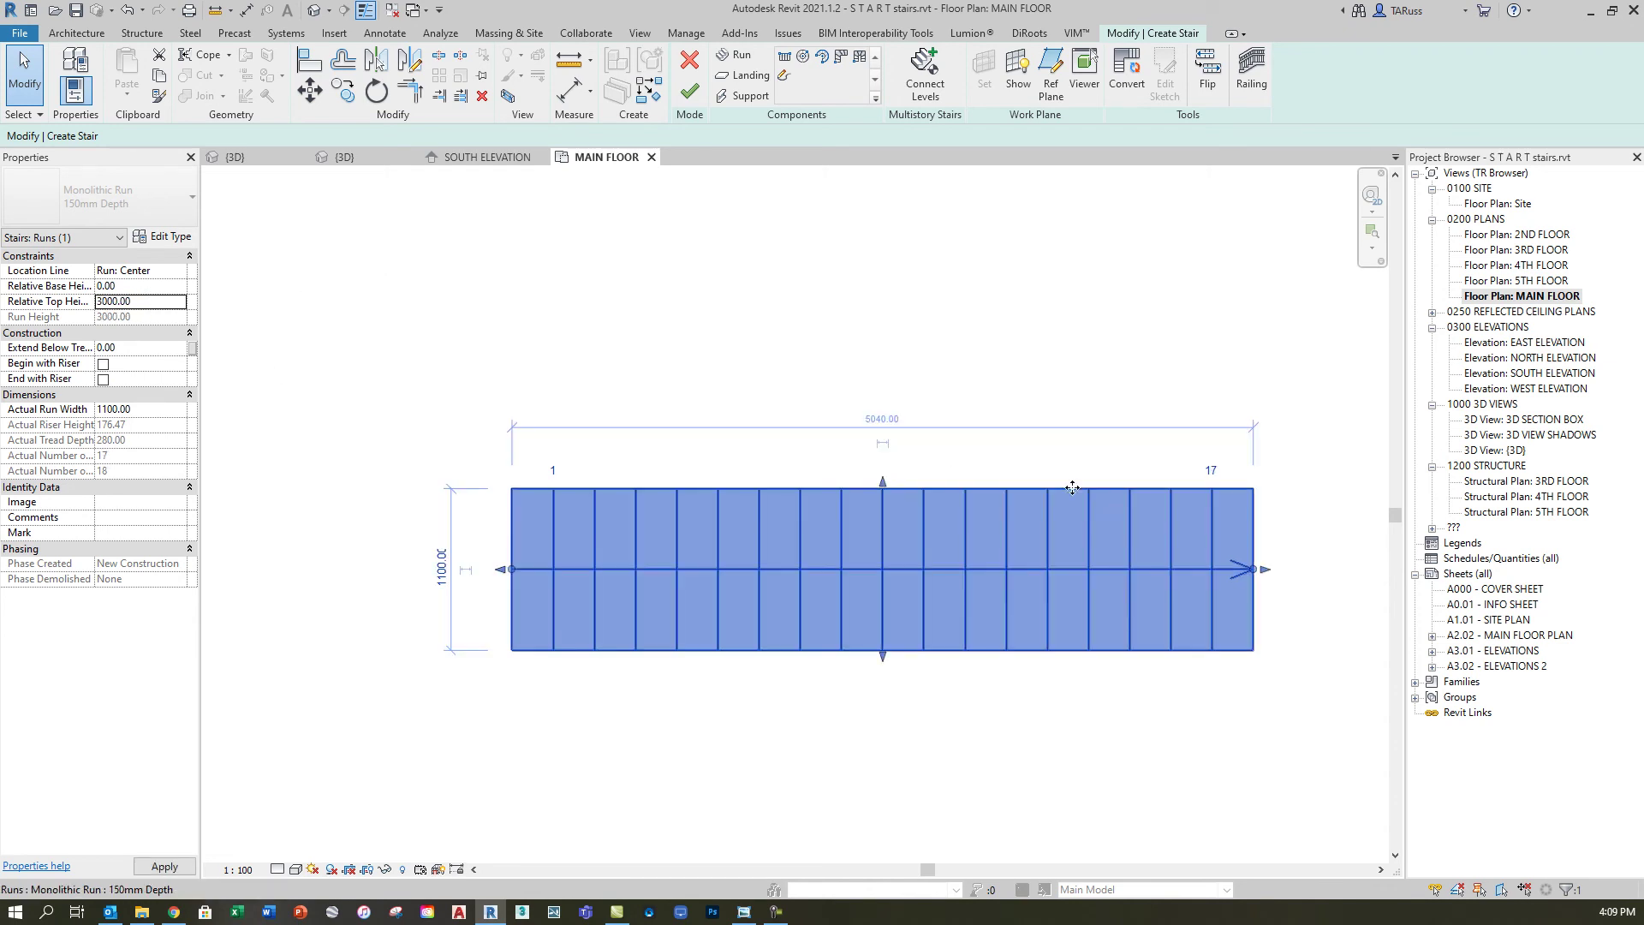
scroll(1066, 495, up, 2)
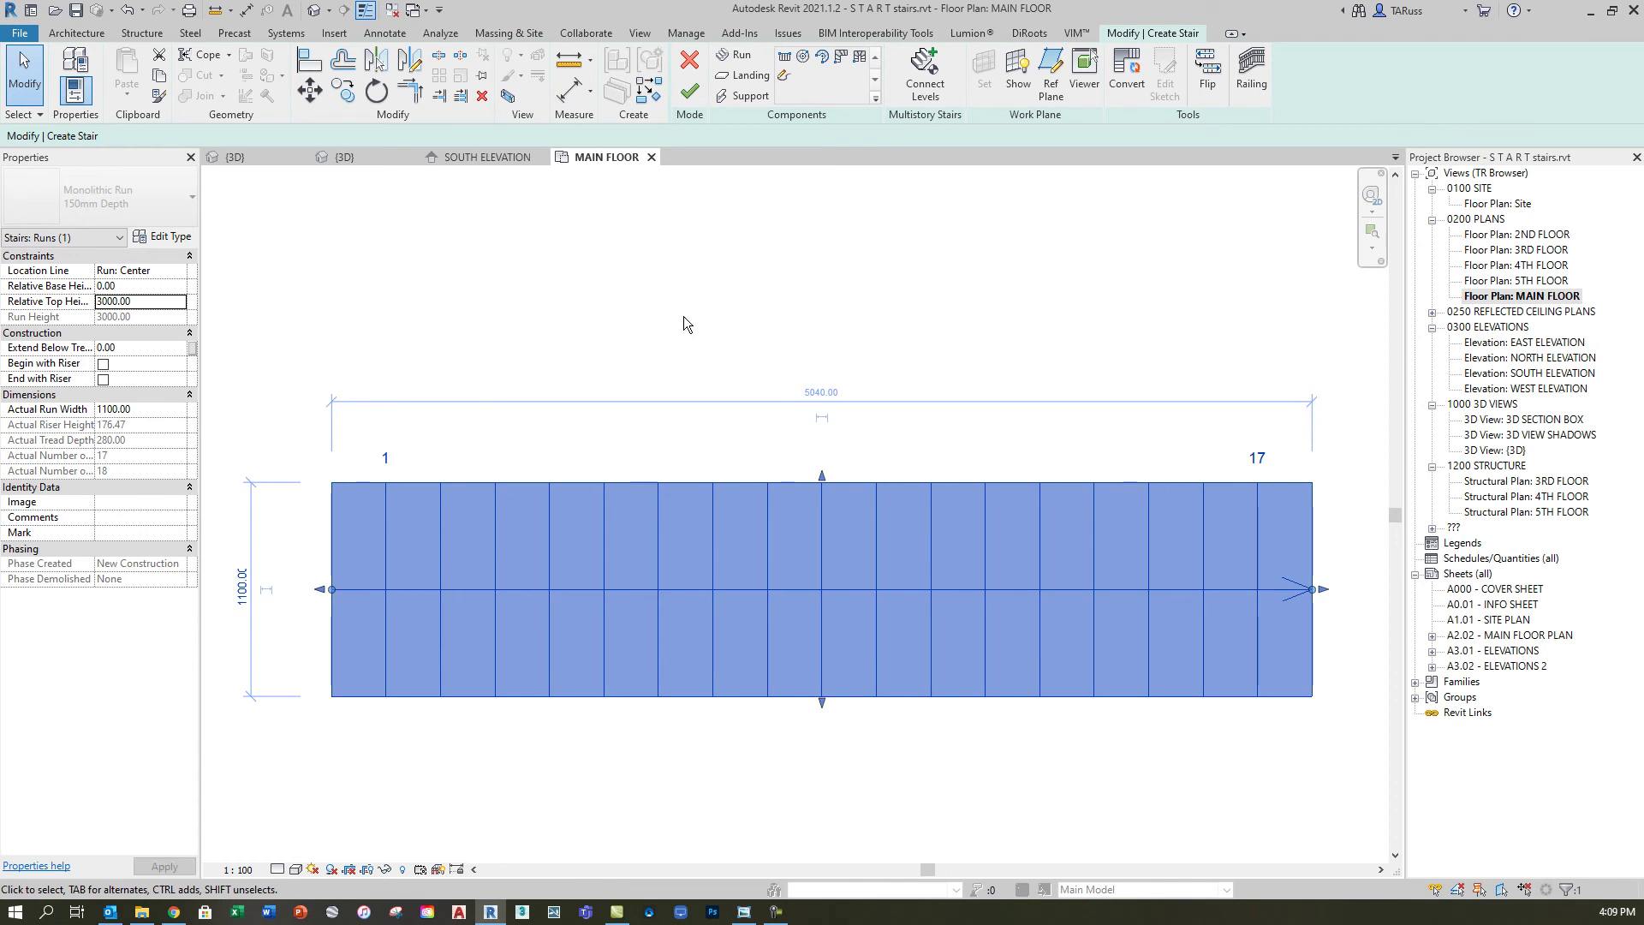
click(387, 516)
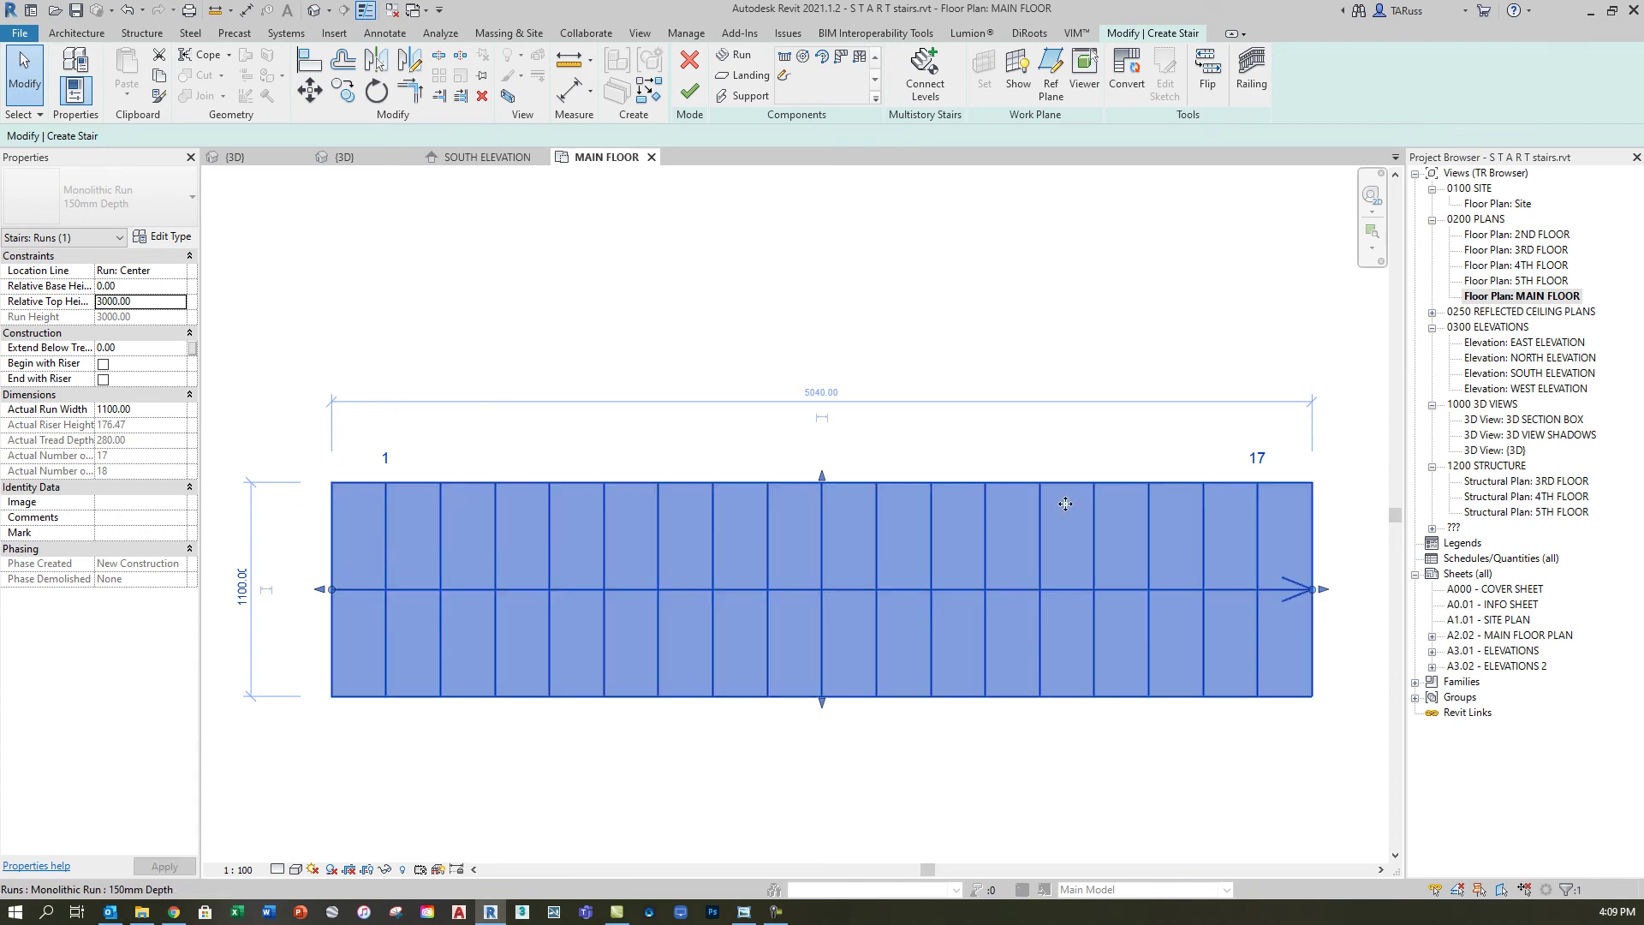
click(1262, 540)
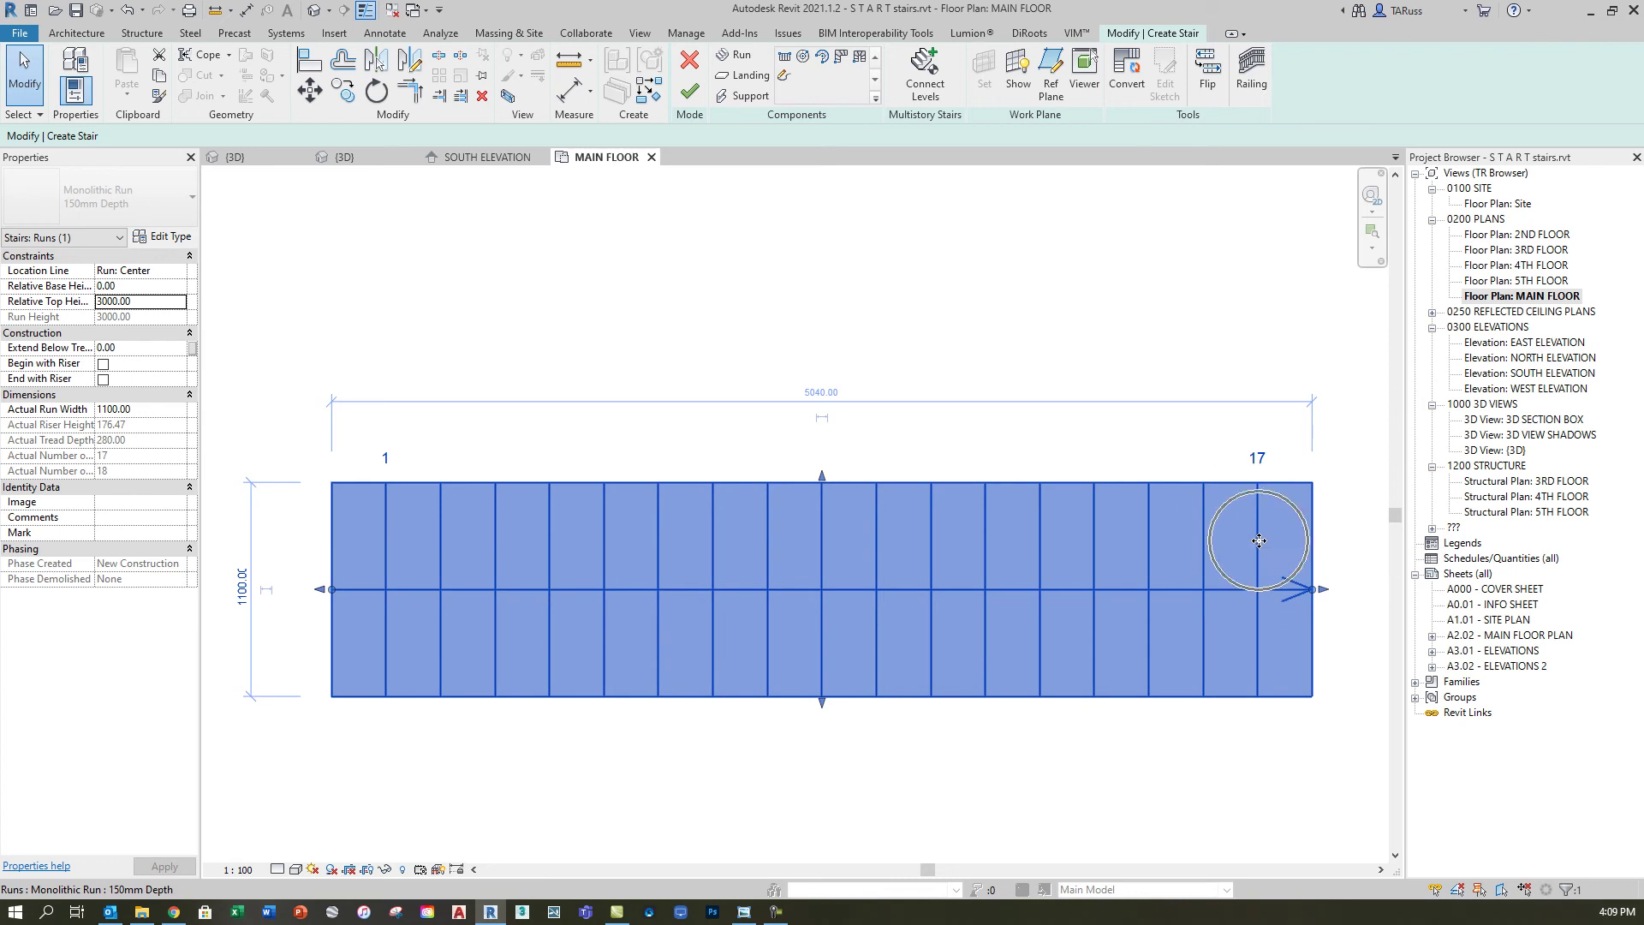
click(1255, 549)
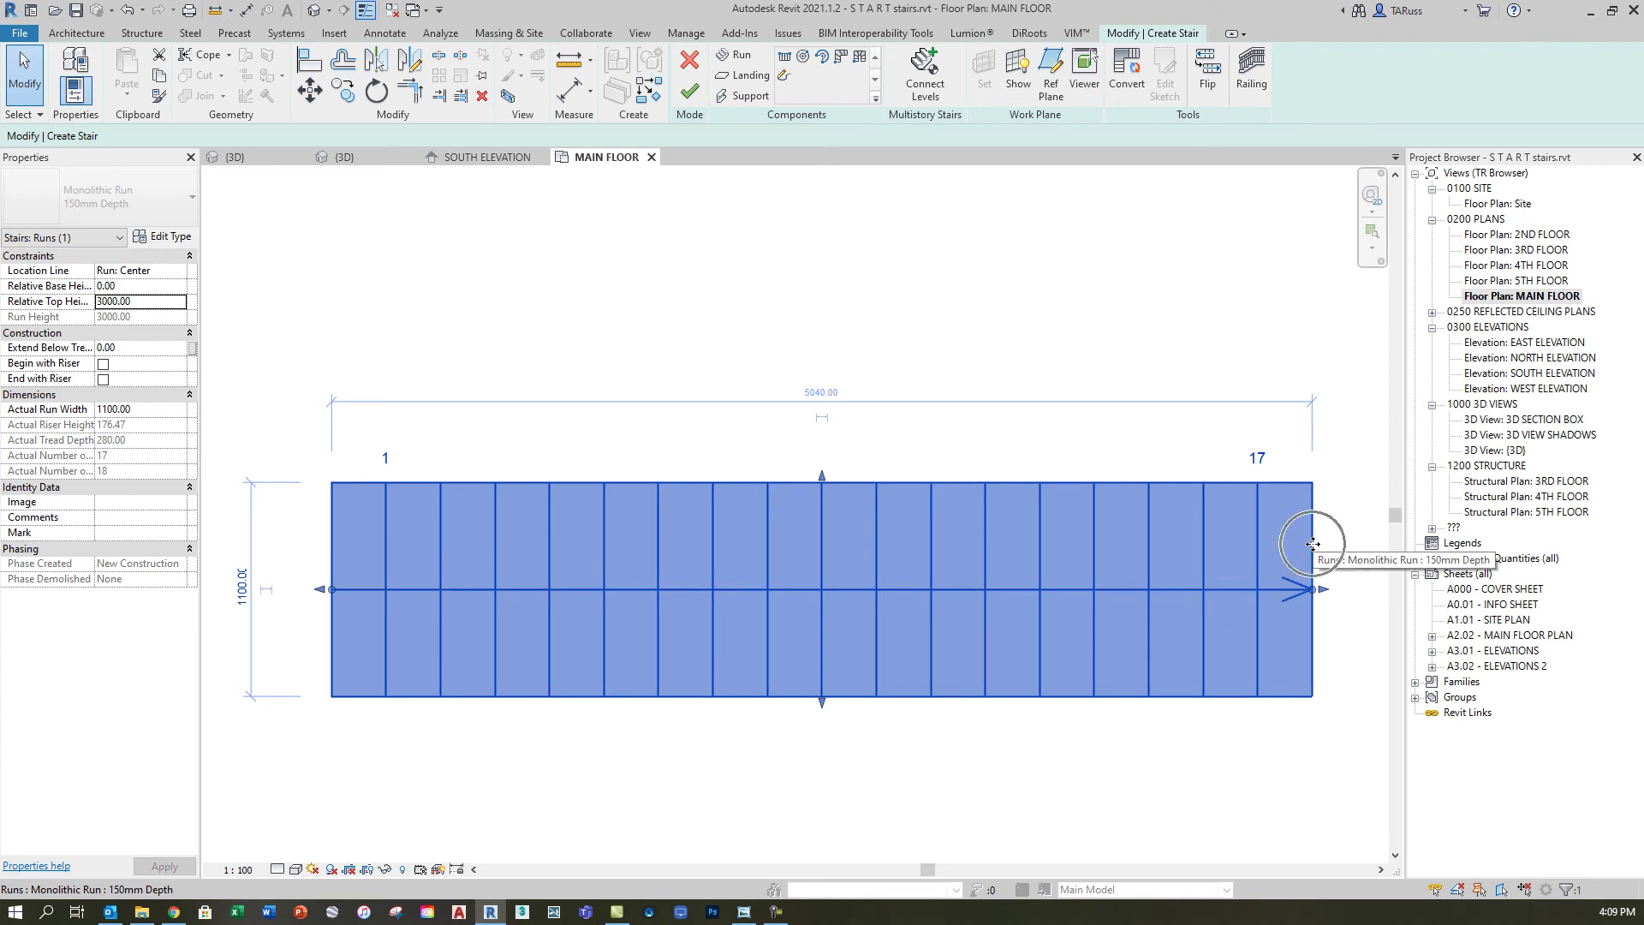
click(1313, 544)
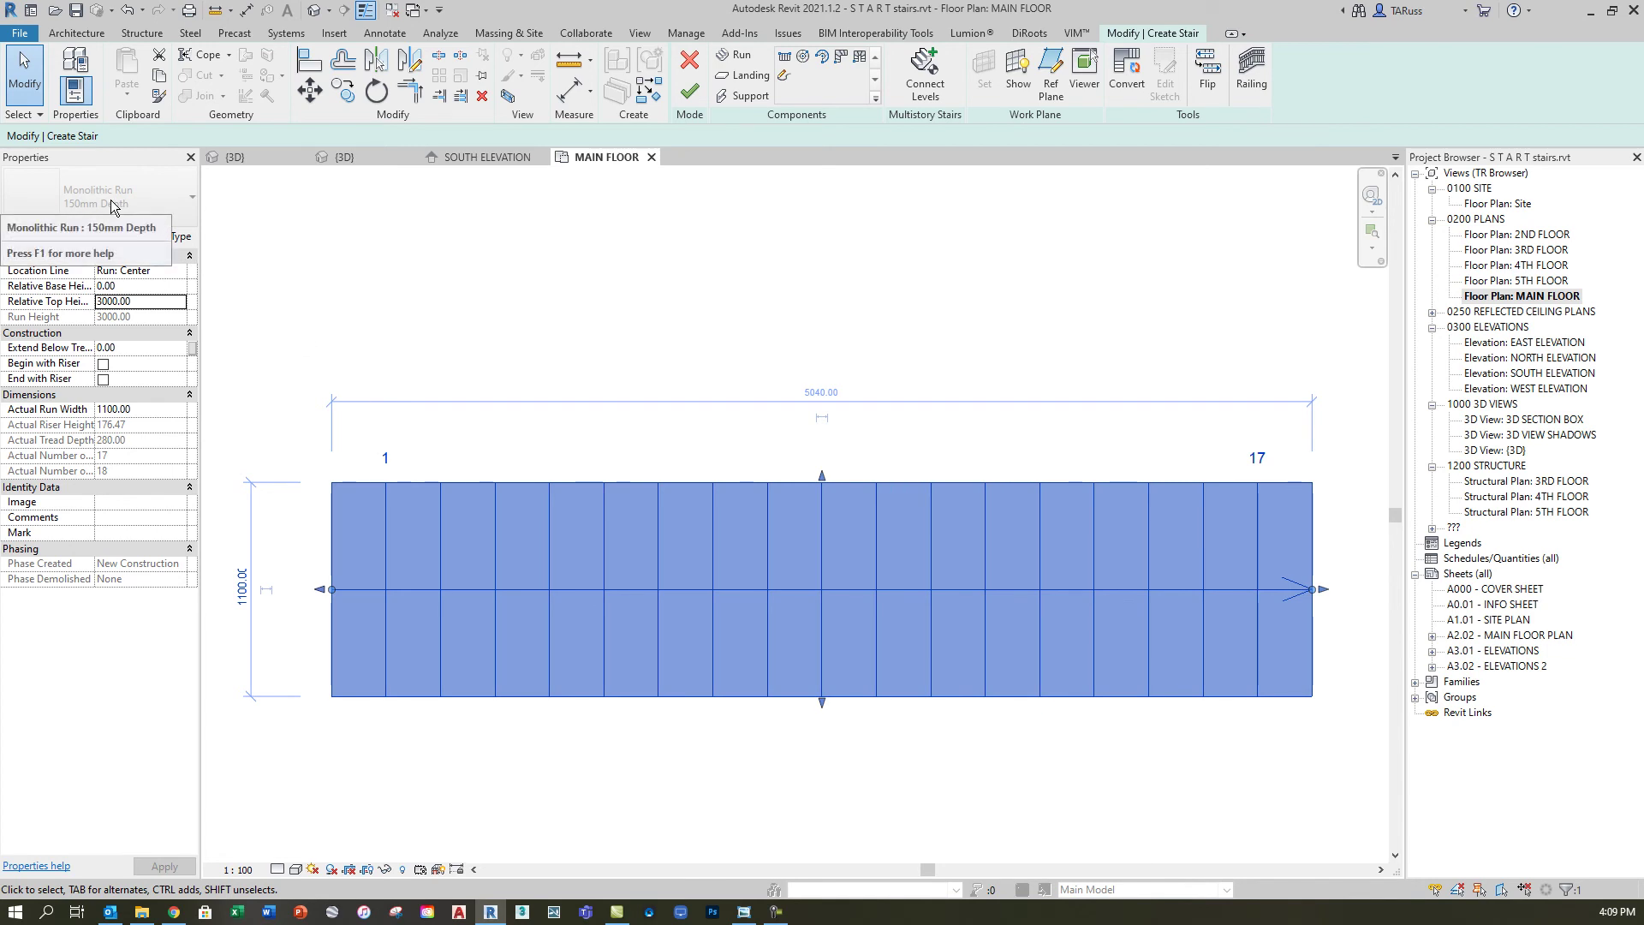
Set the Monolithic Stair type's nosing length to 25 and complete the stair with Finish Edit Mode.
click(171, 238)
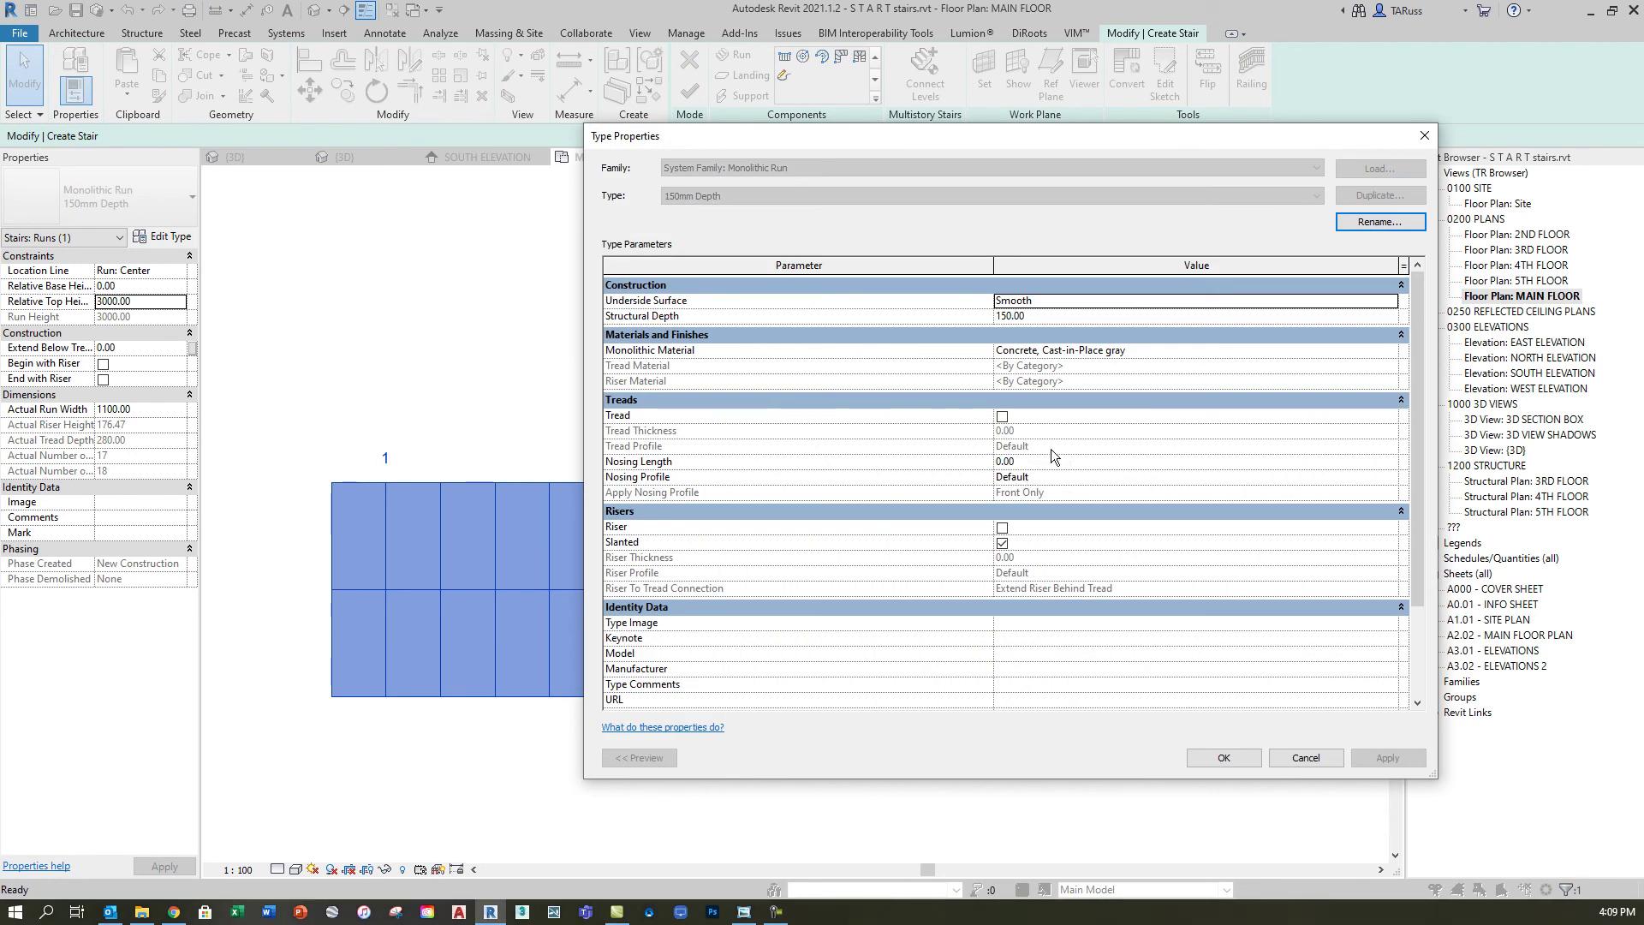
click(1026, 461)
text(25)
key(Return)
click(1231, 758)
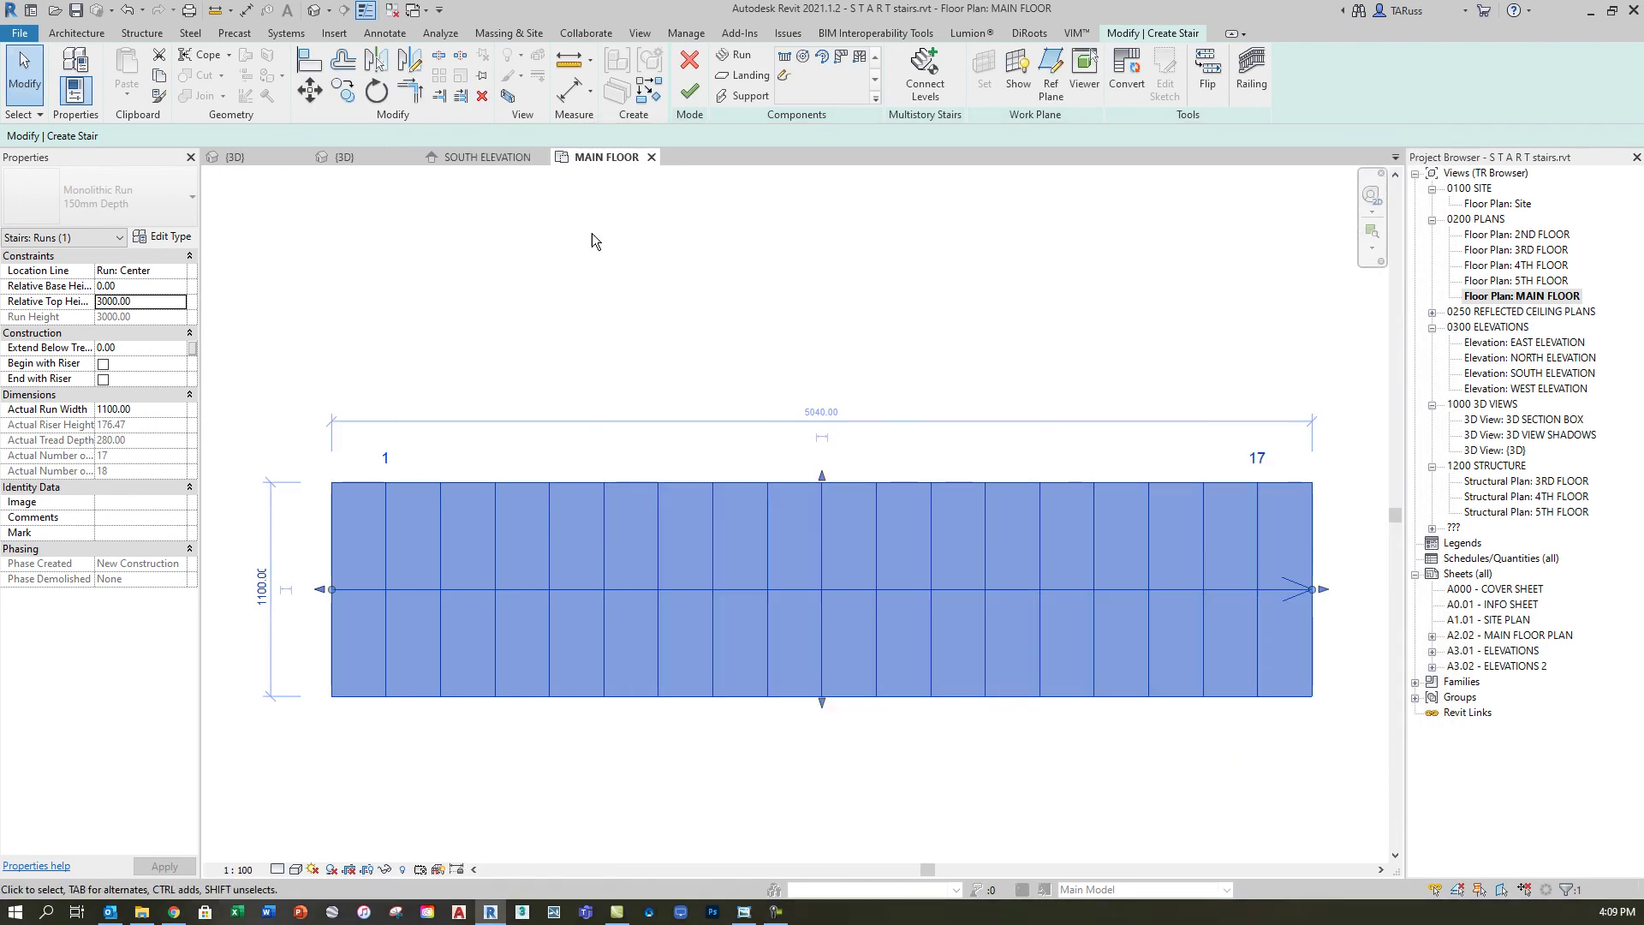
click(689, 90)
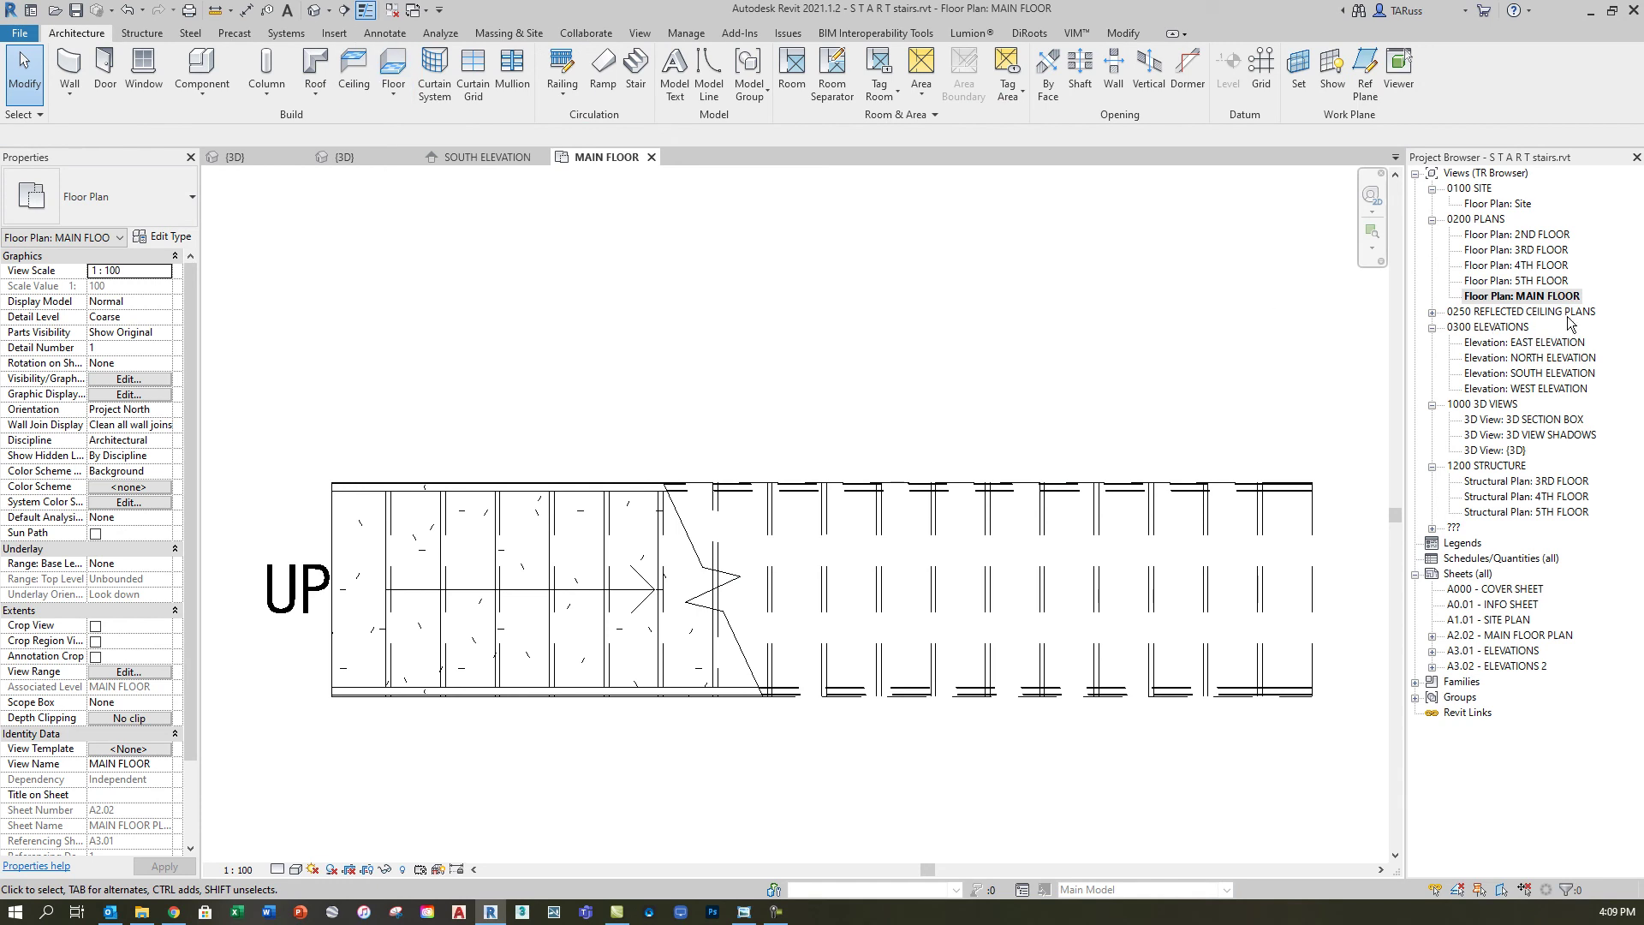
Open the south elevation and zoom in on the new stair's lower end at MAIN FLOOR.
double_click(1541, 374)
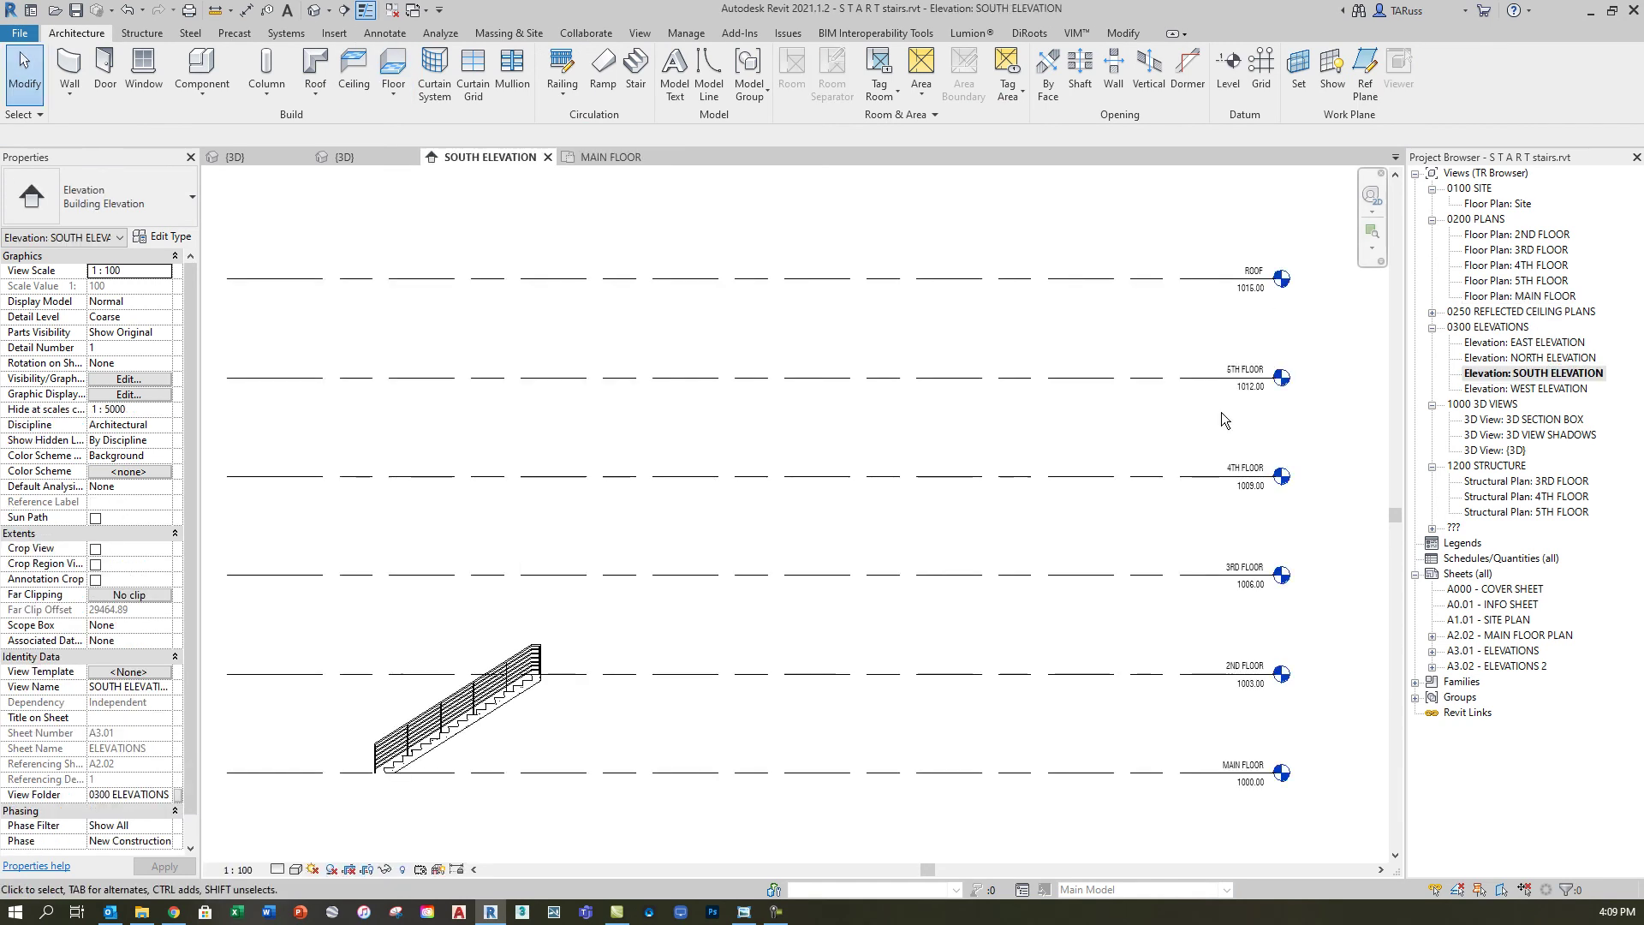
middle_drag(501, 306, 917, 507)
scroll(977, 435, up, 6)
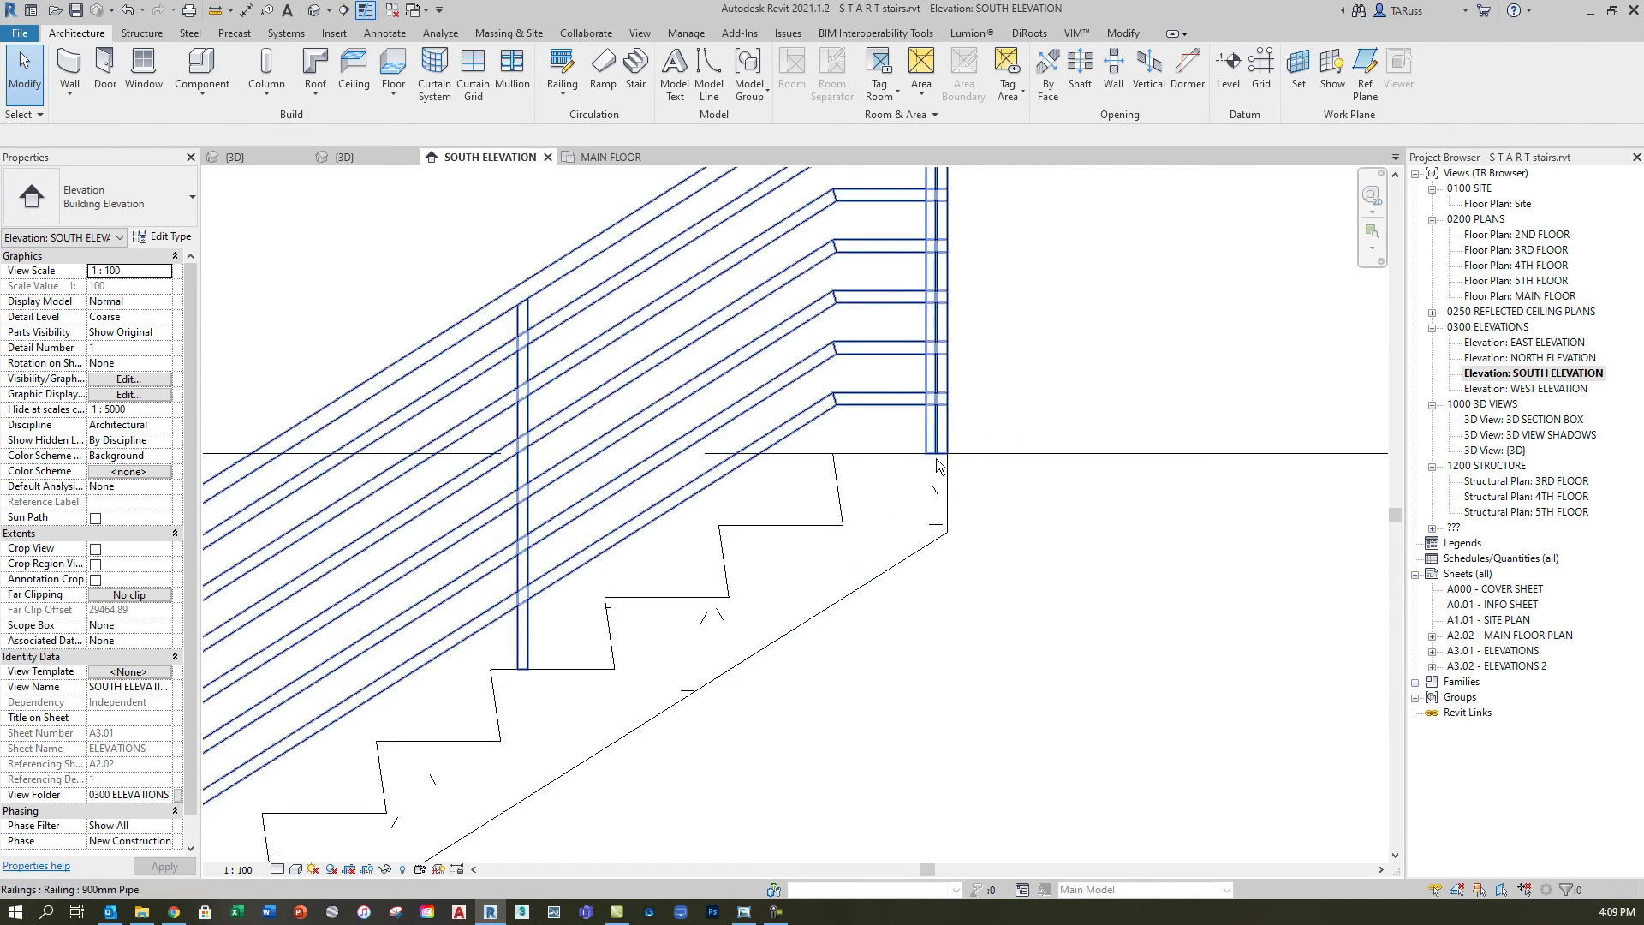
scroll(959, 492, up, 2)
scroll(978, 356, down, 5)
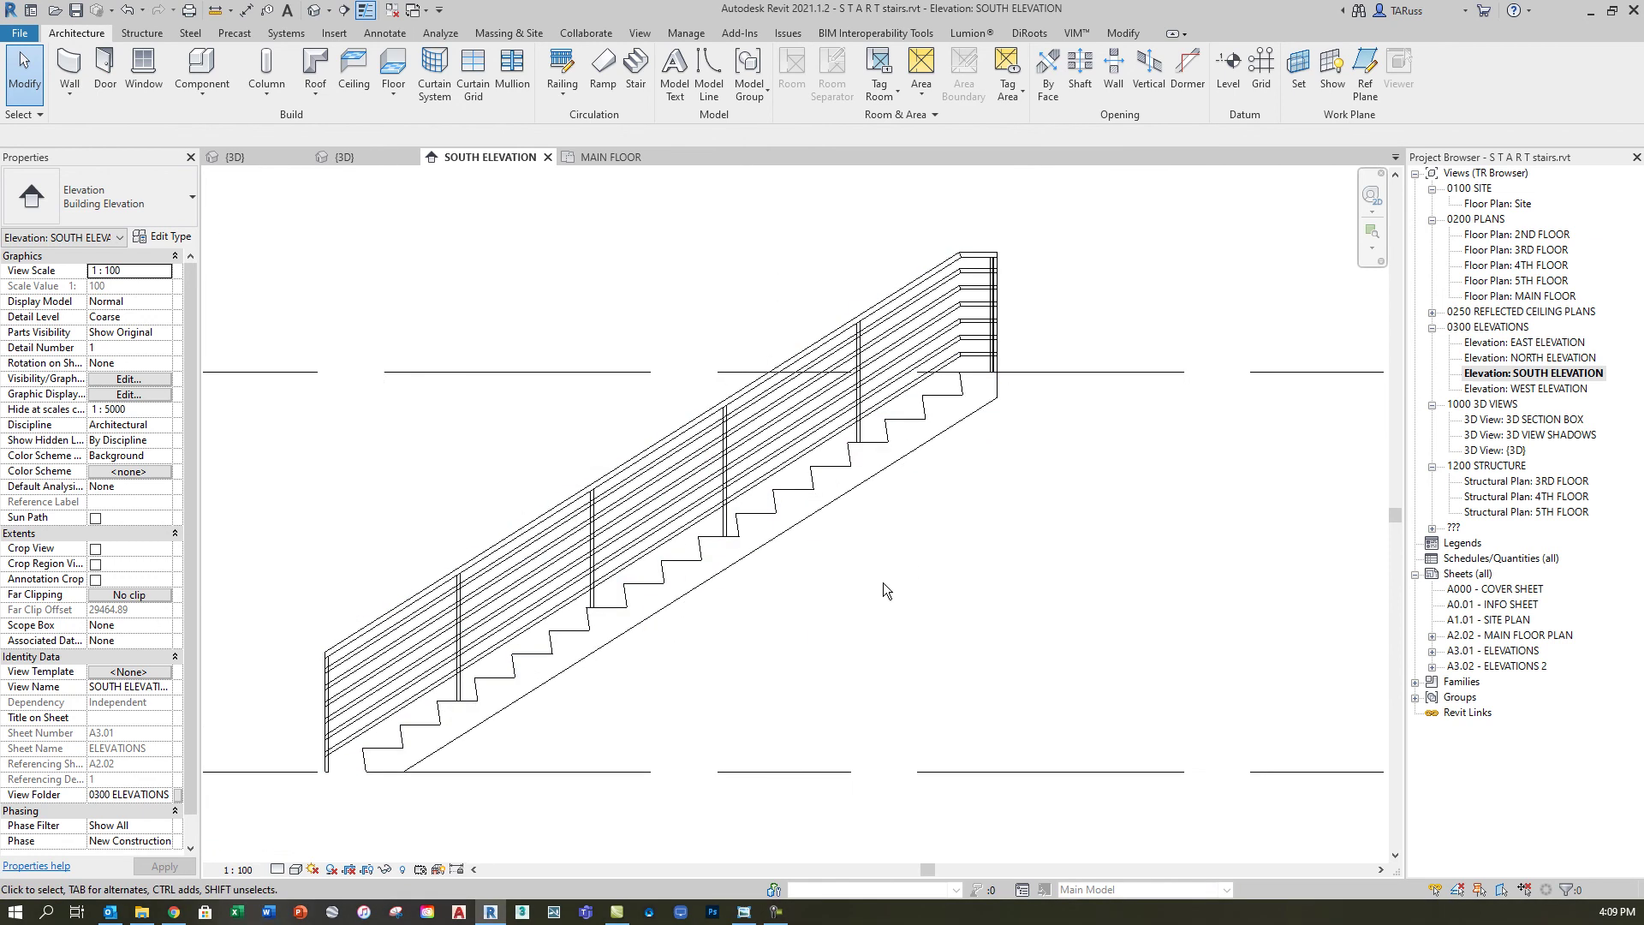
scroll(640, 666, up, 3)
scroll(637, 619, up, 3)
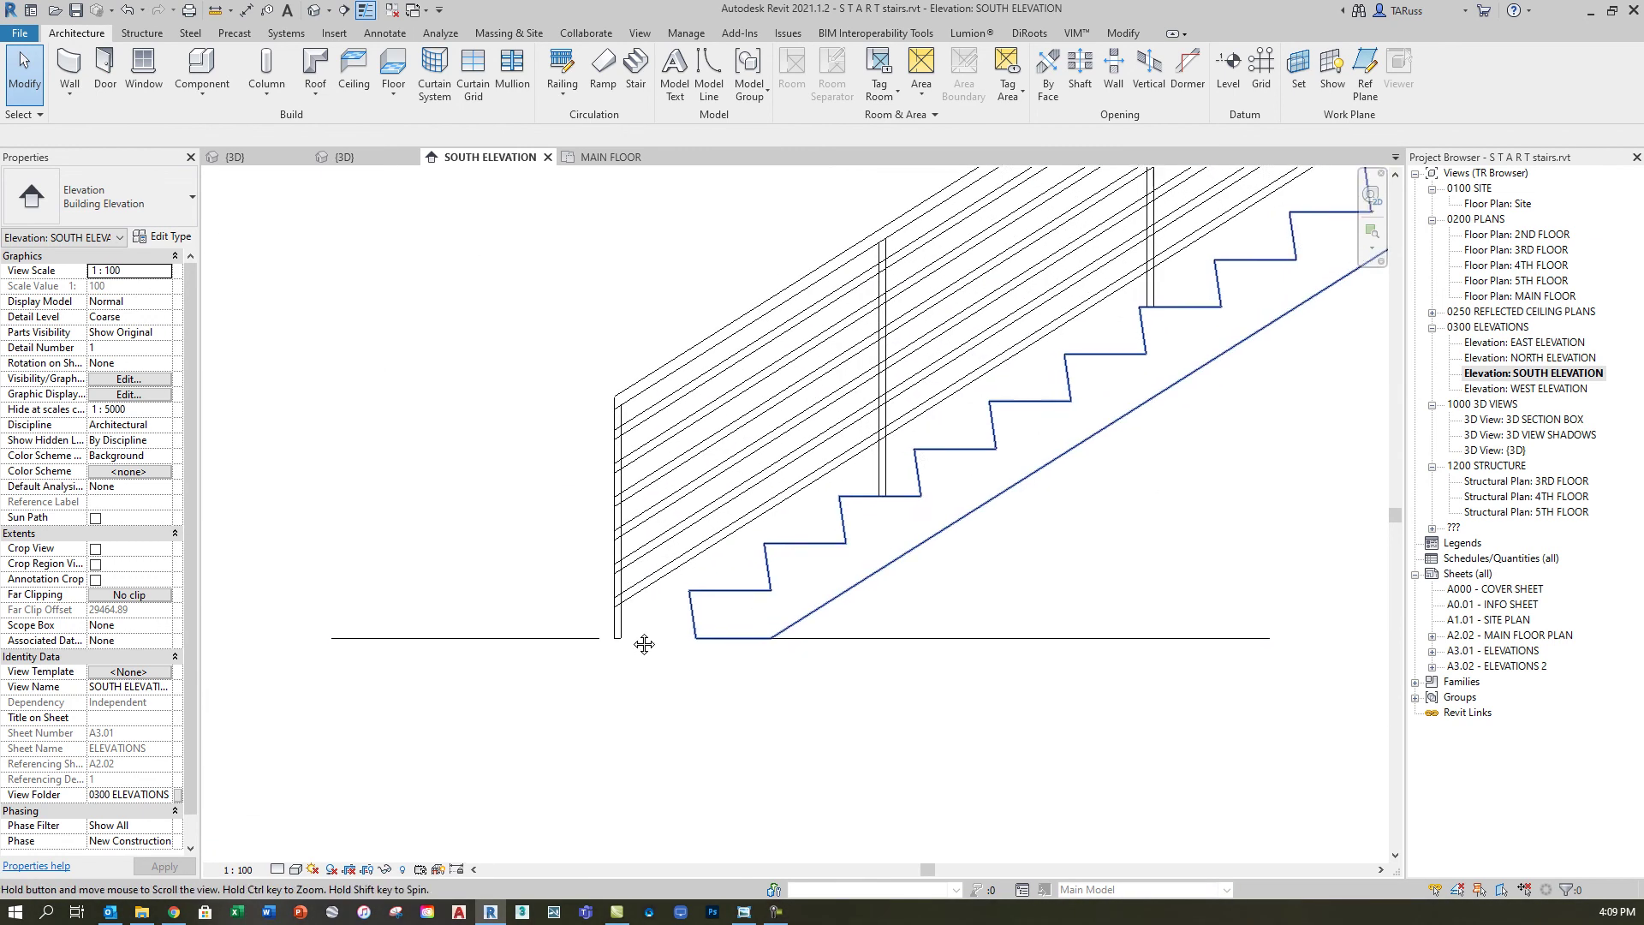
scroll(724, 609, down, 3)
scroll(734, 630, up, 4)
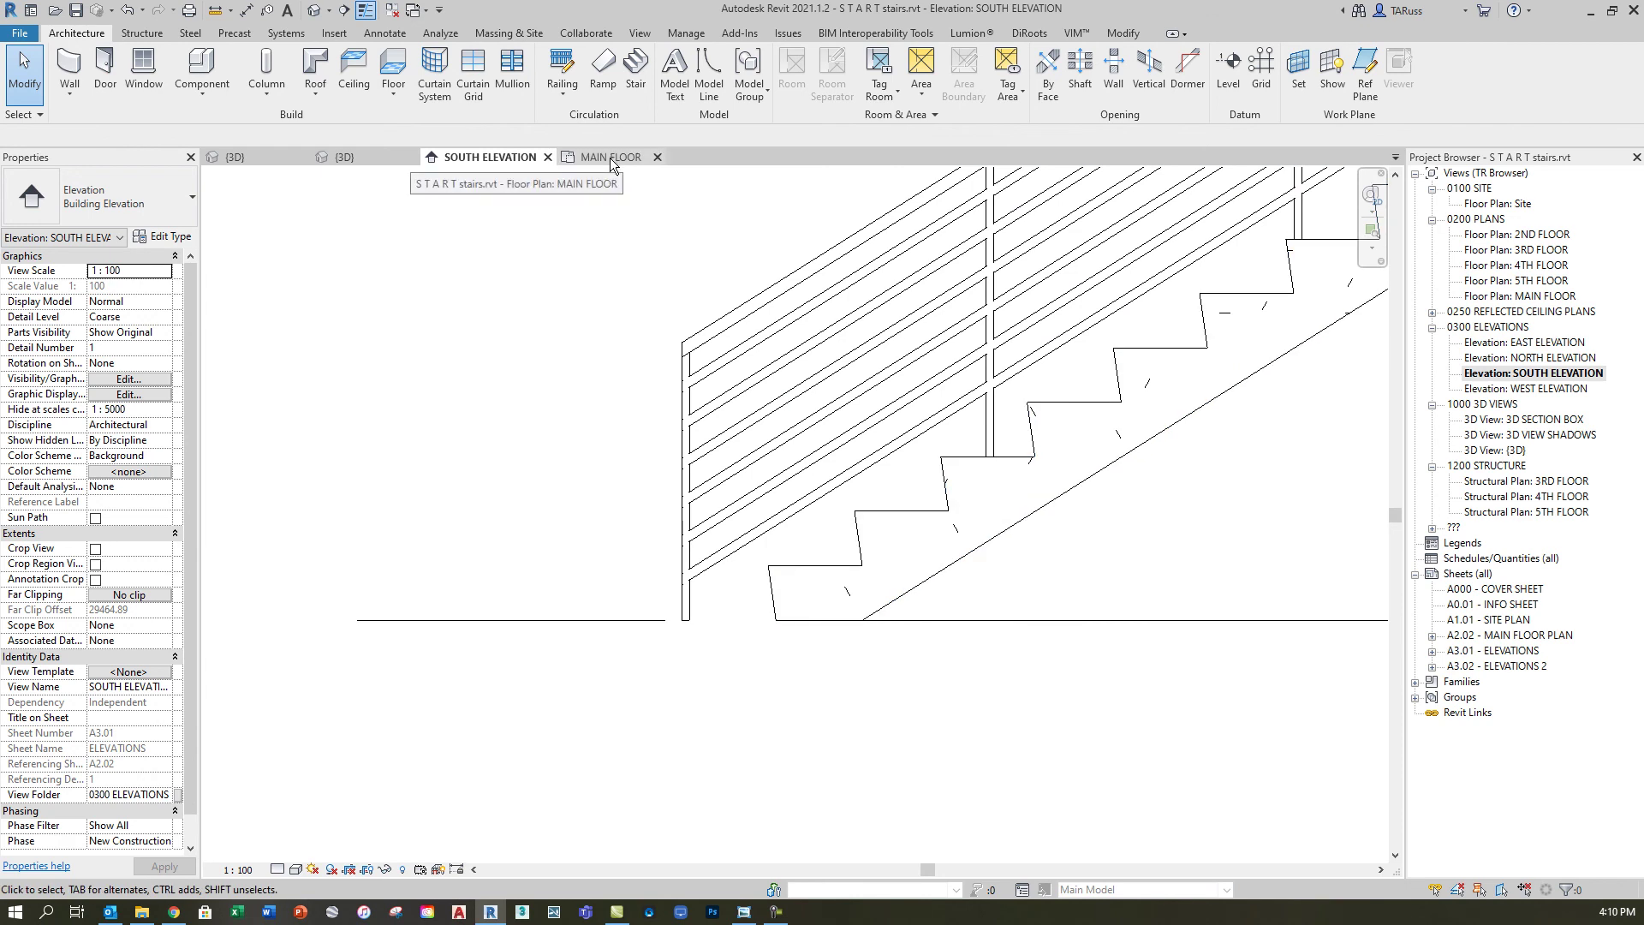
scroll(756, 608, up, 1)
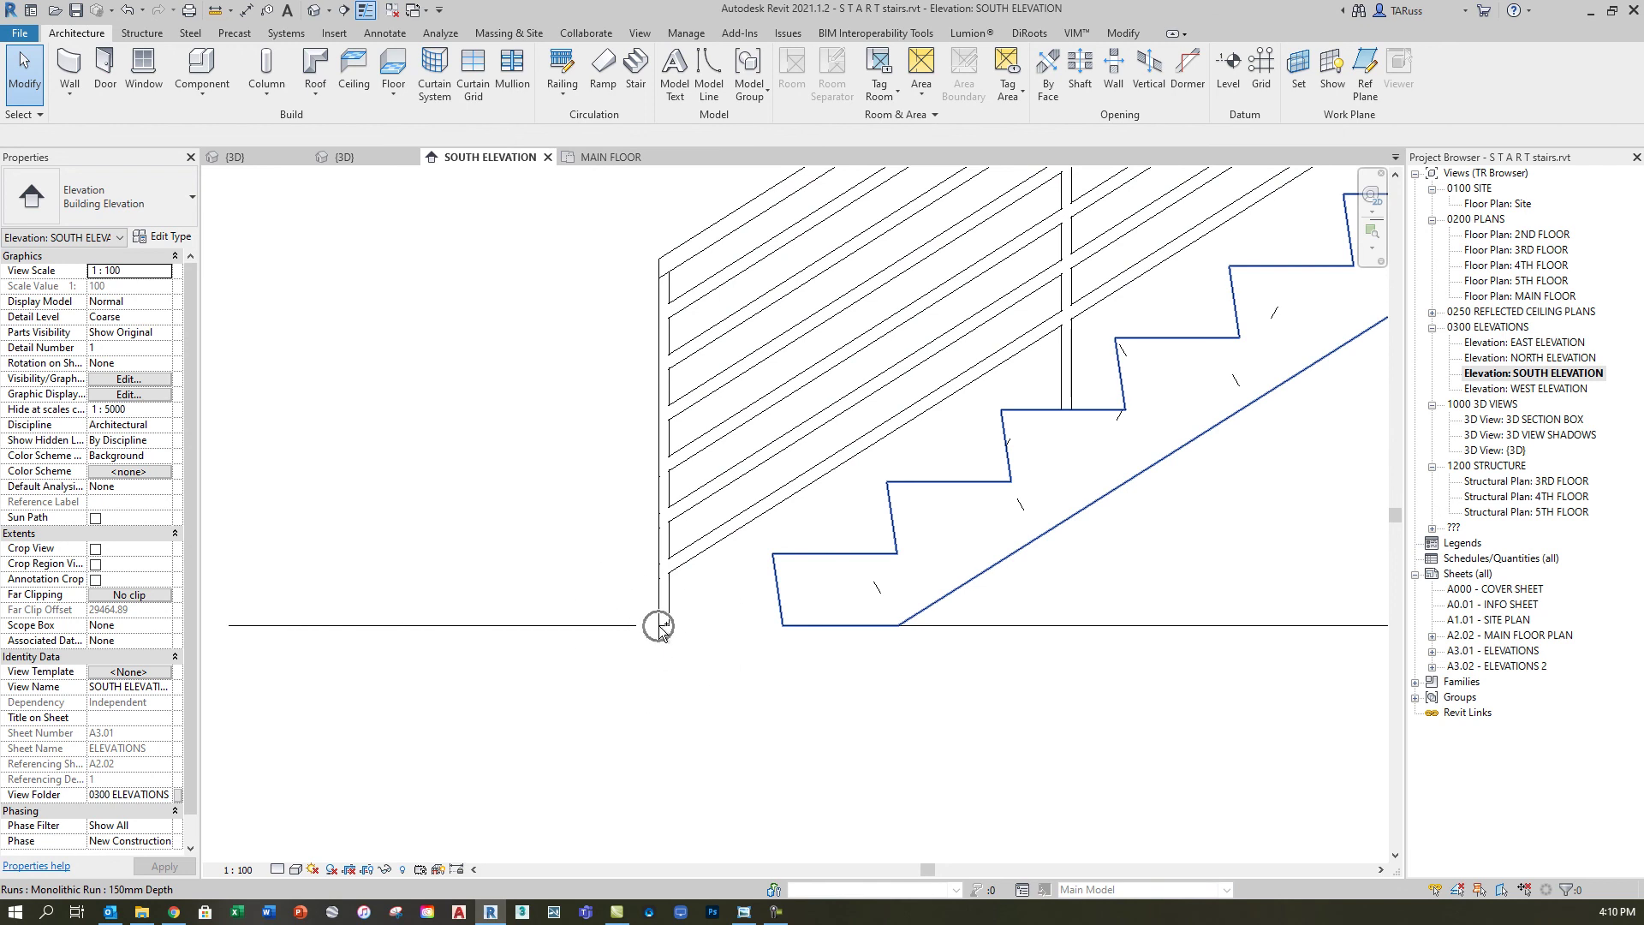
Draw a detail line from the upper stair endpoint down to the lower stair corner in the south elevation.
click(384, 33)
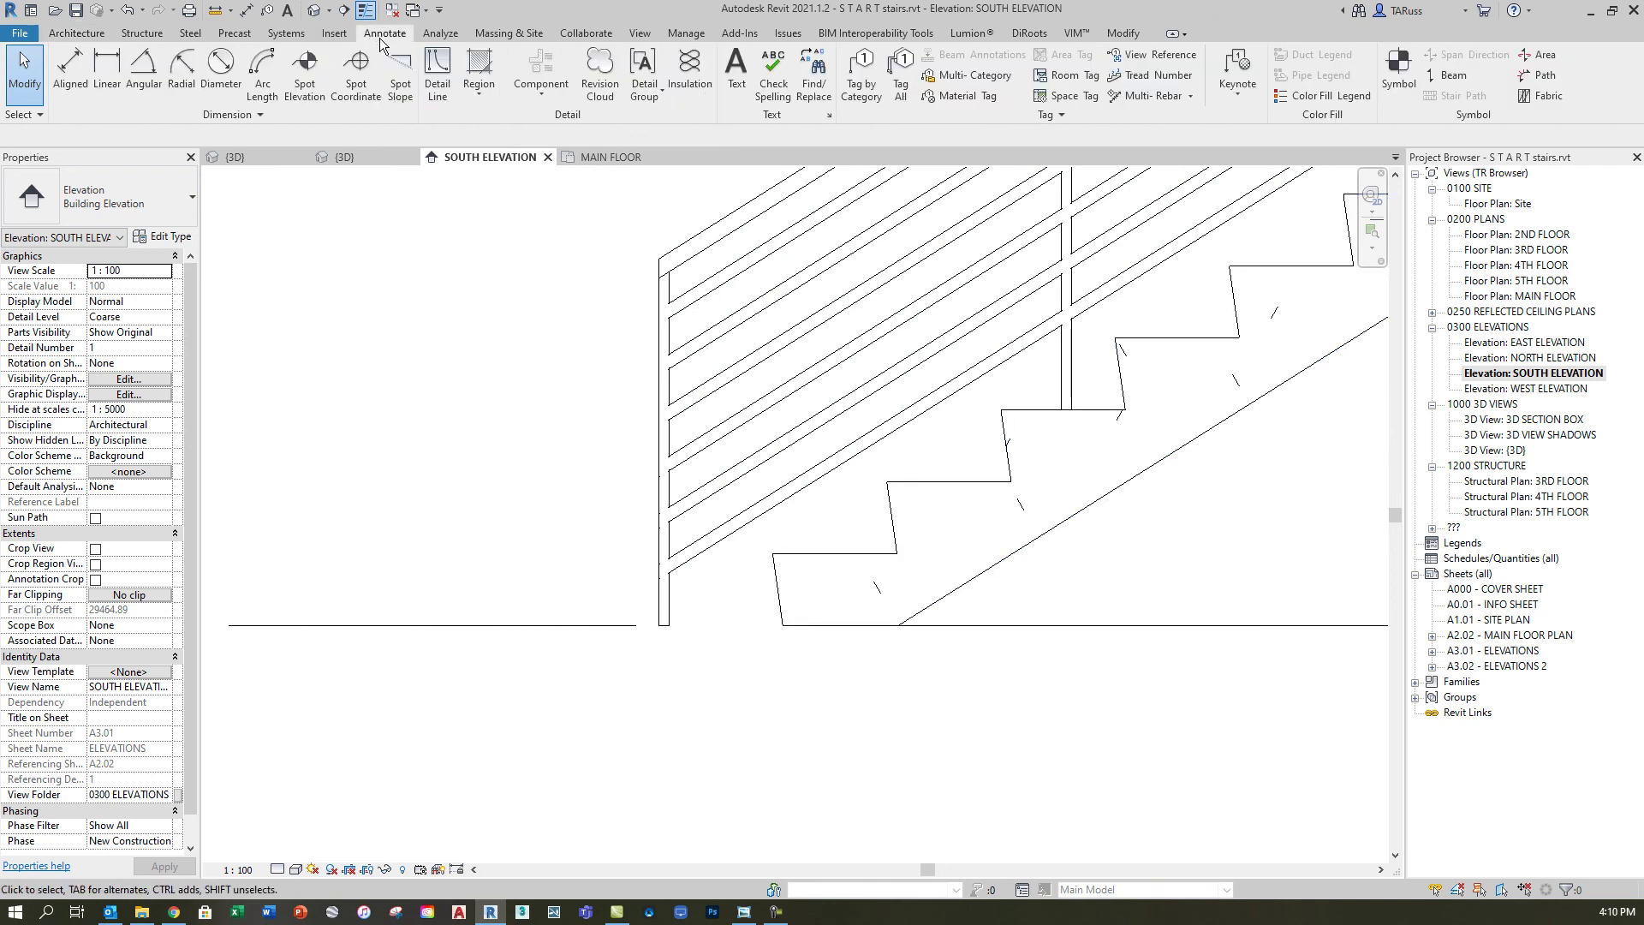
click(437, 76)
click(1229, 266)
click(772, 553)
key(Escape)
key(Escape)
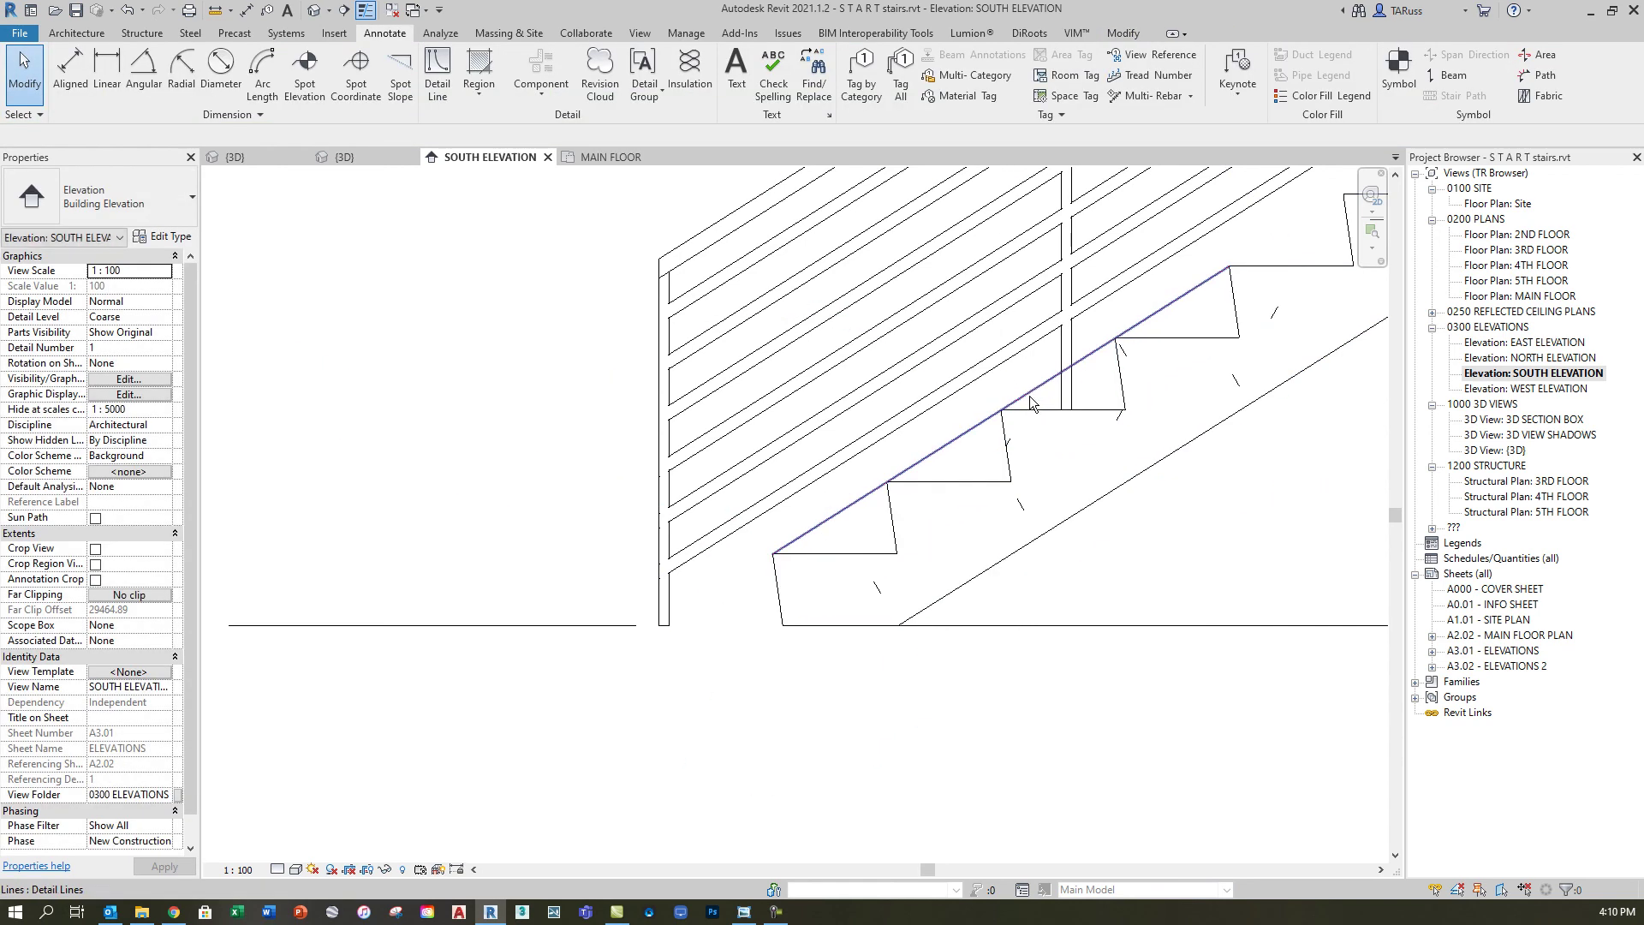
Extend the detail line's lower end below the MAIN FLOOR level.
click(938, 455)
drag(772, 553, 615, 652)
key(Escape)
scroll(691, 625, up, 2)
scroll(637, 629, up, 2)
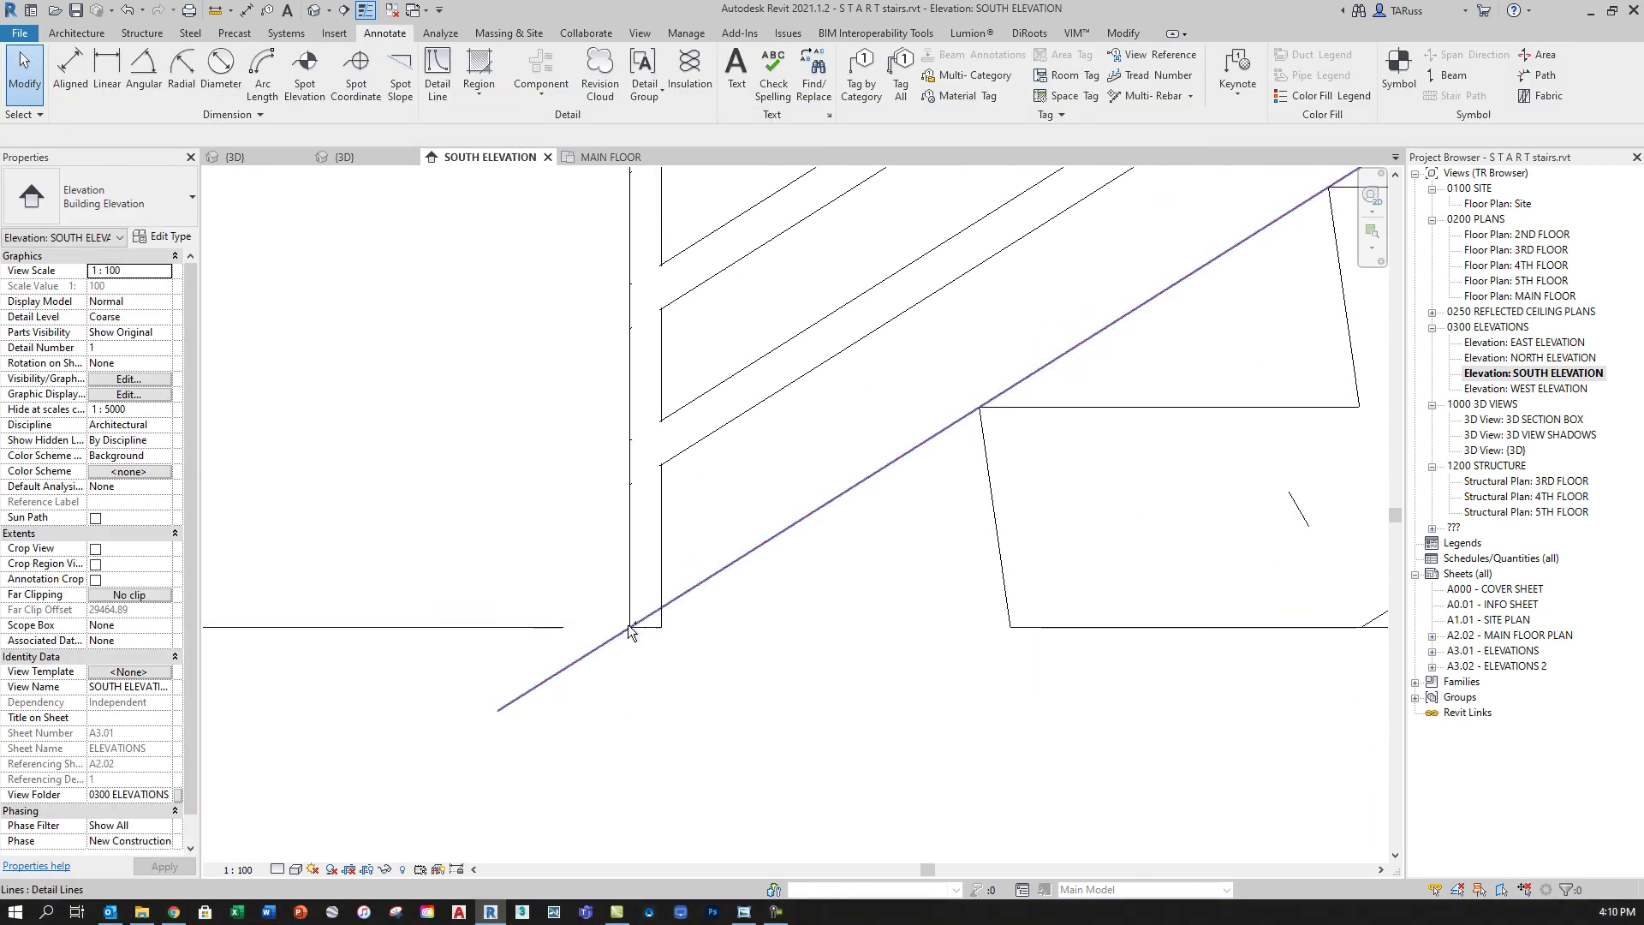
Glance at the main floor plan, then return to the south elevation framed on the whole stair.
click(607, 156)
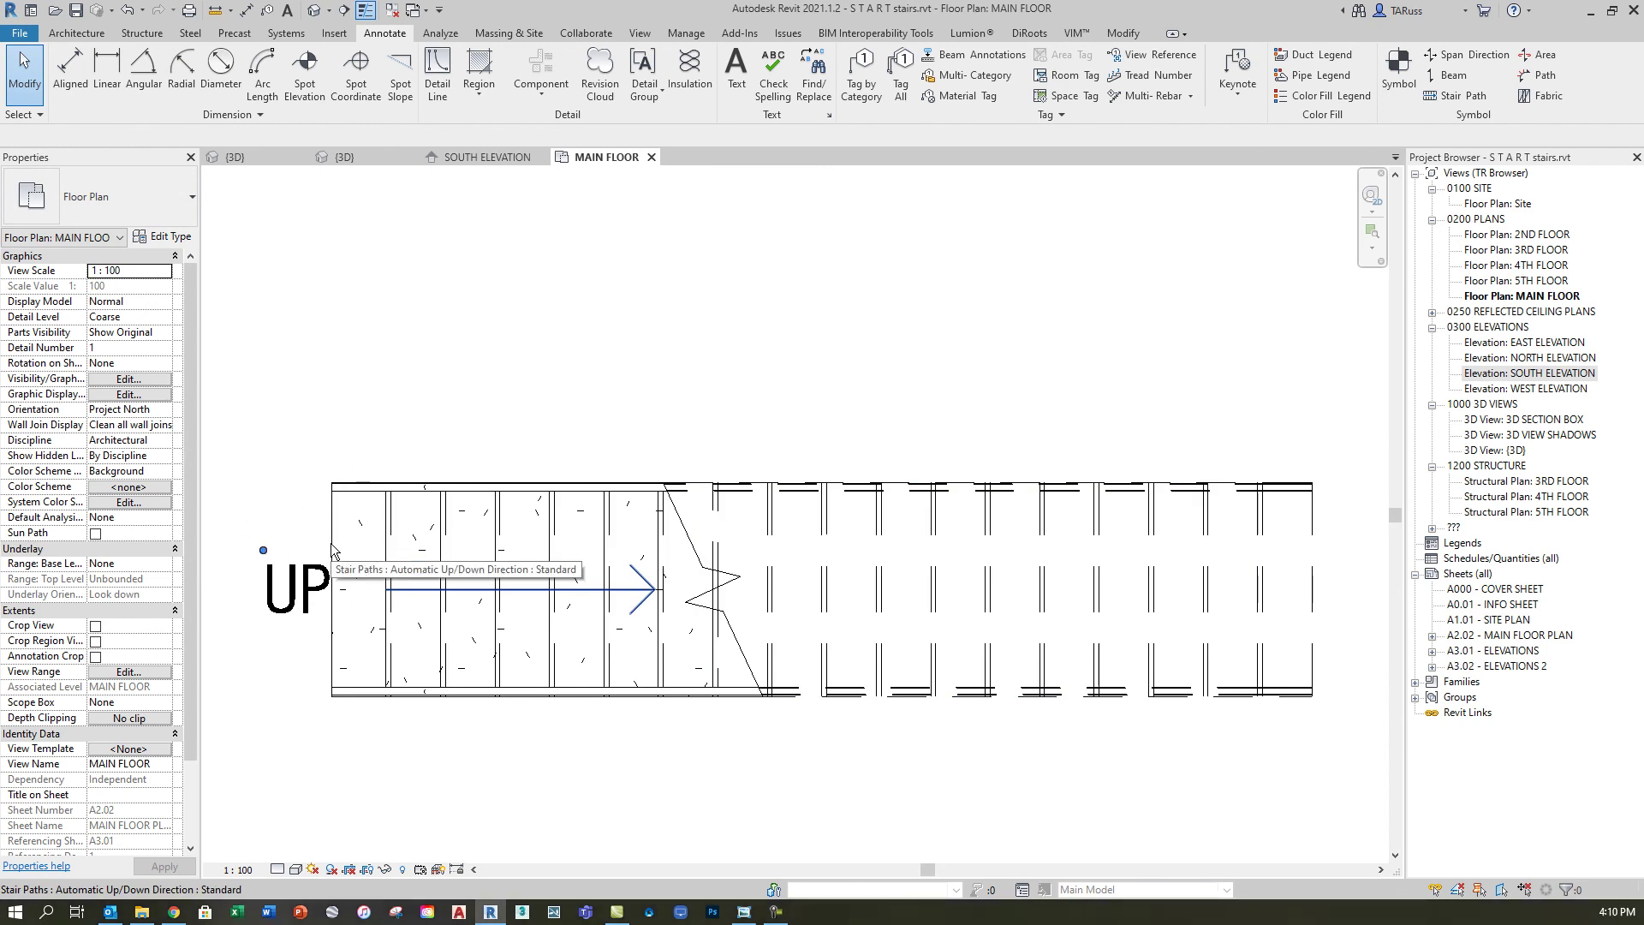
scroll(741, 307, up, 1)
click(485, 157)
scroll(1094, 488, down, 3)
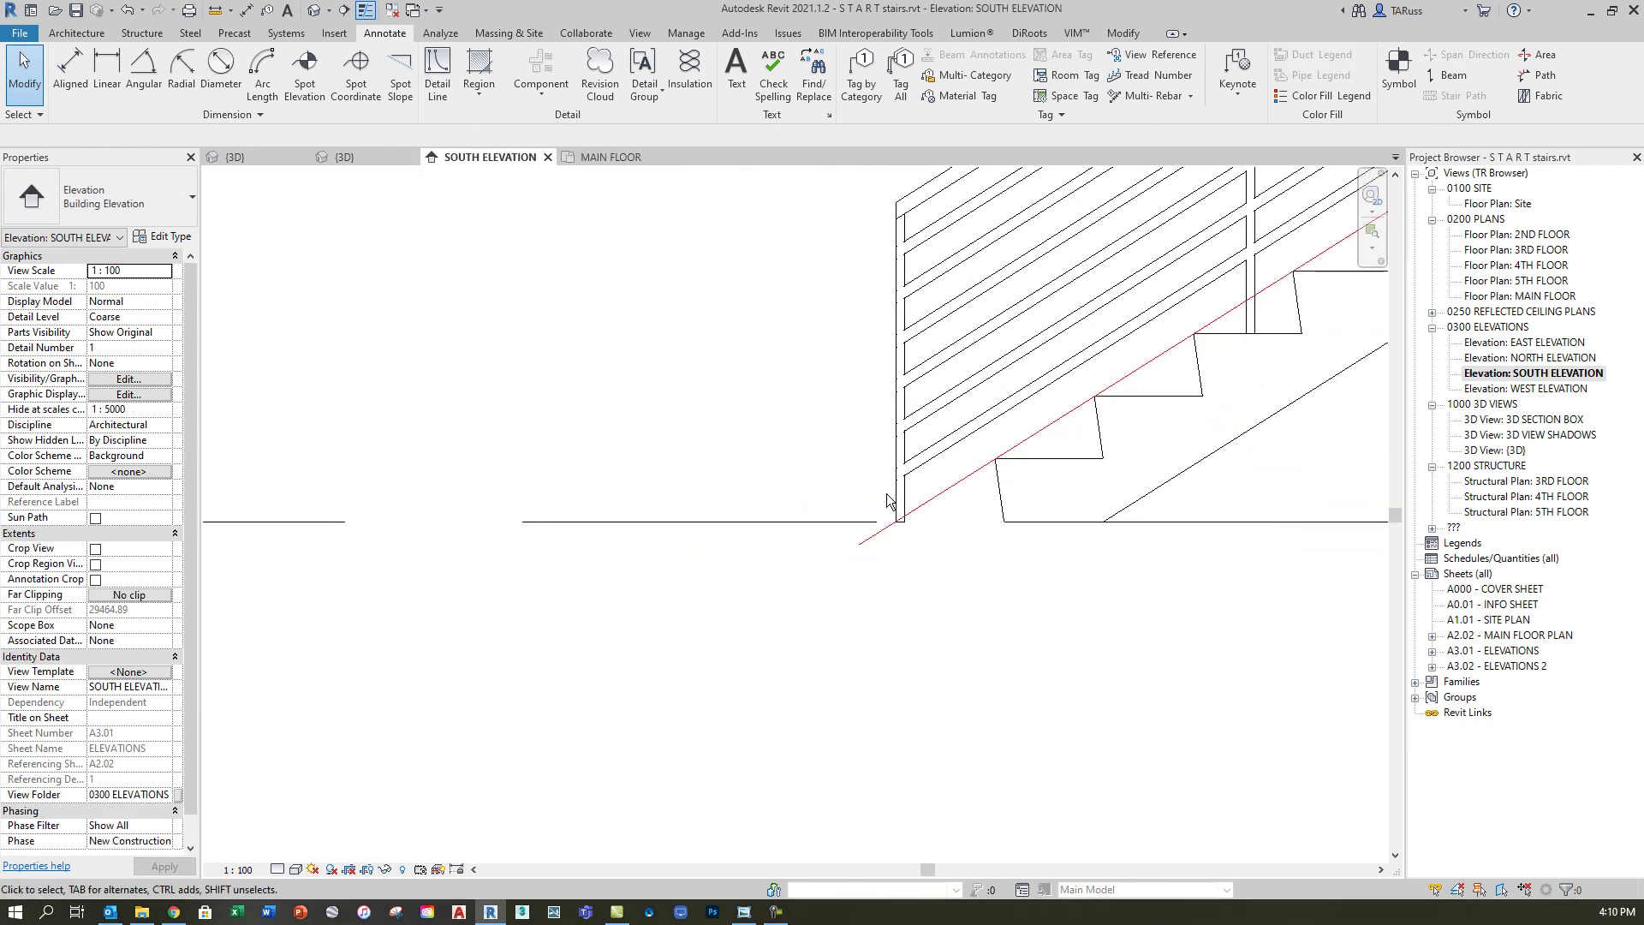
middle_drag(973, 512, 803, 644)
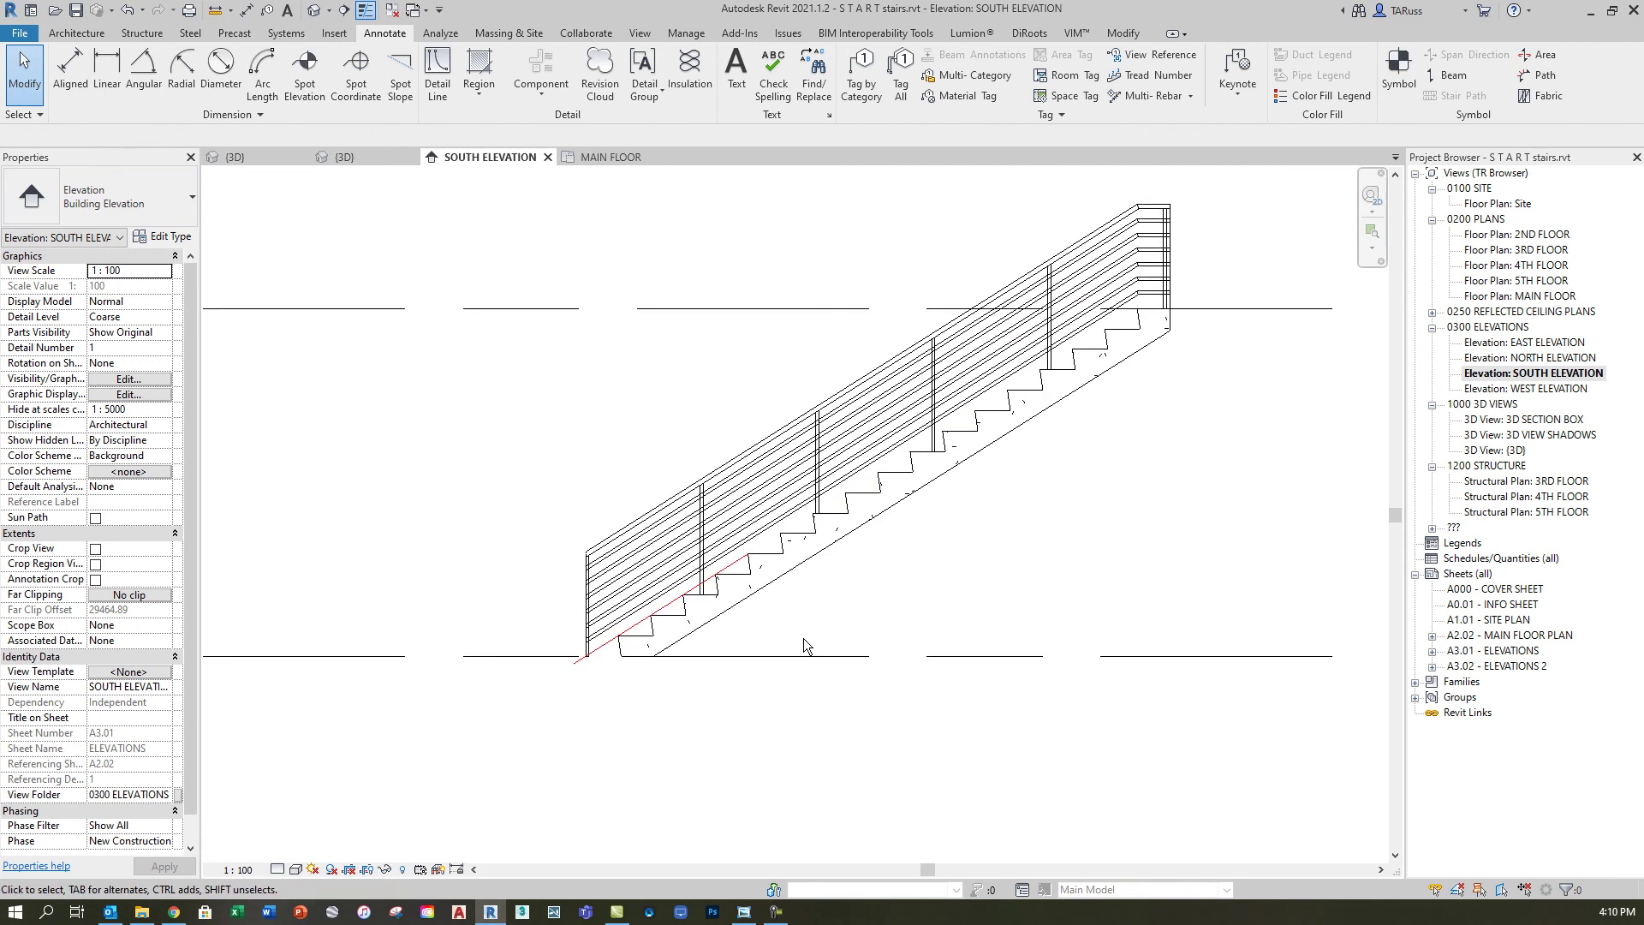